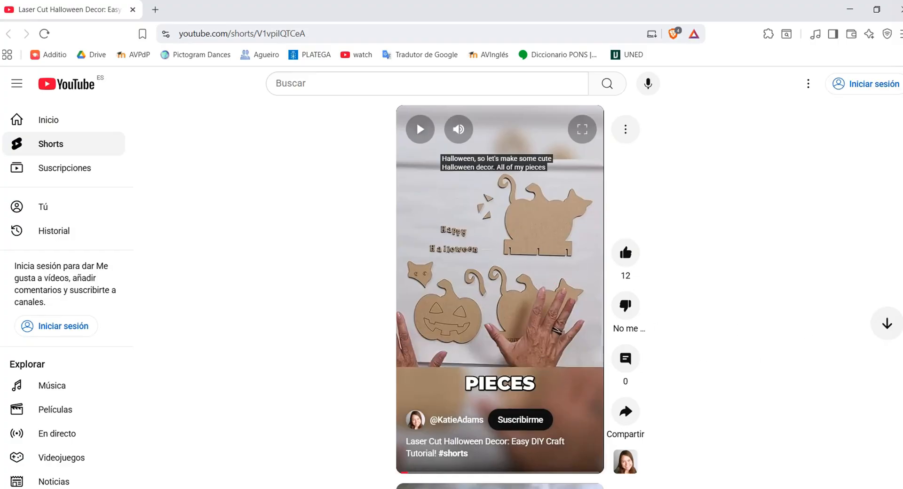
Switch to the blank Inkscape document and set its A4 page to landscape orientation
click(480, 488)
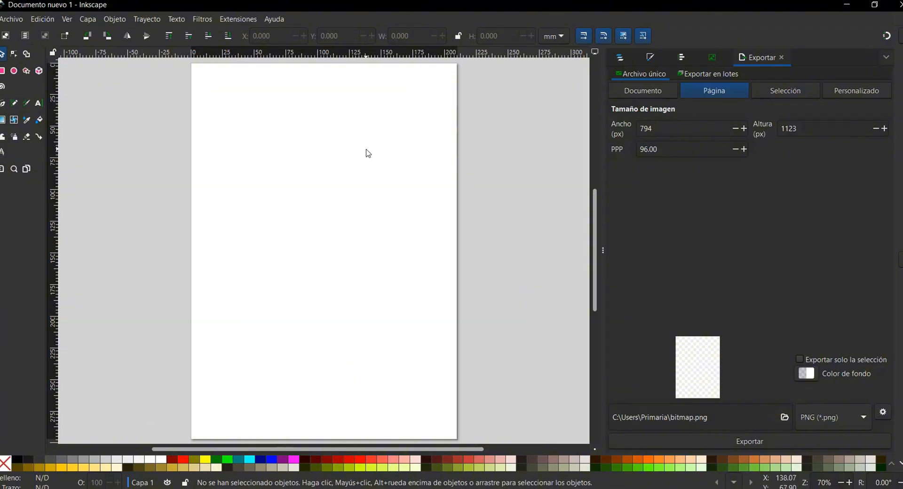
click(12, 19)
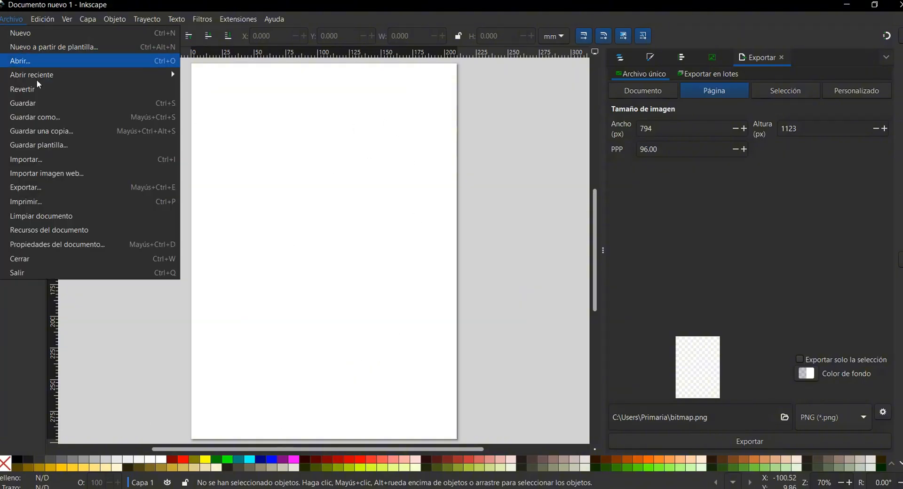
click(66, 245)
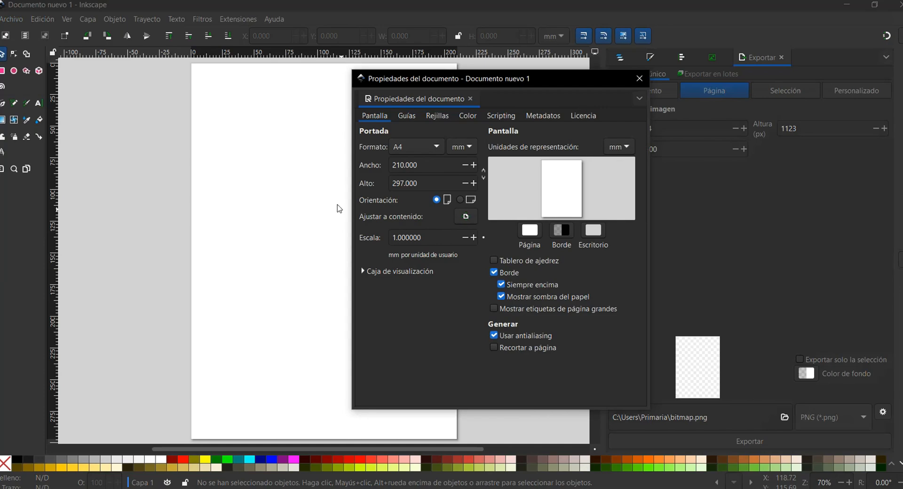
click(457, 202)
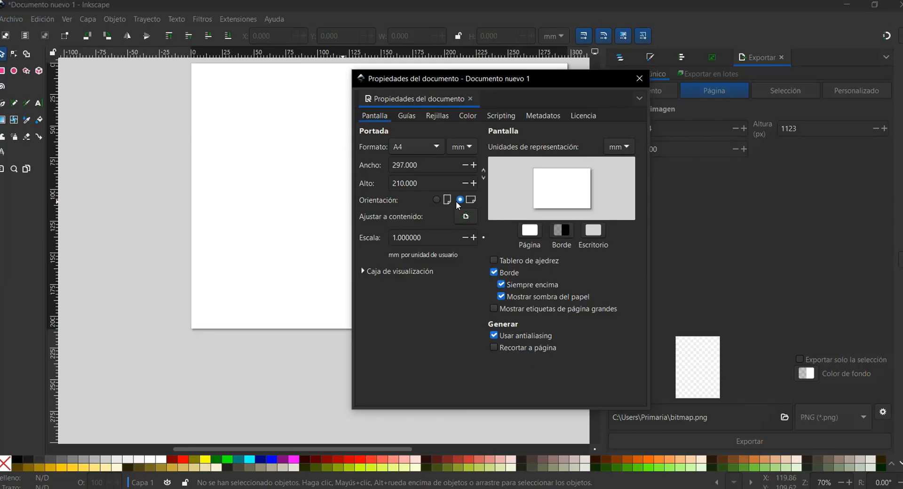
click(636, 80)
scroll(471, 282, up, 2)
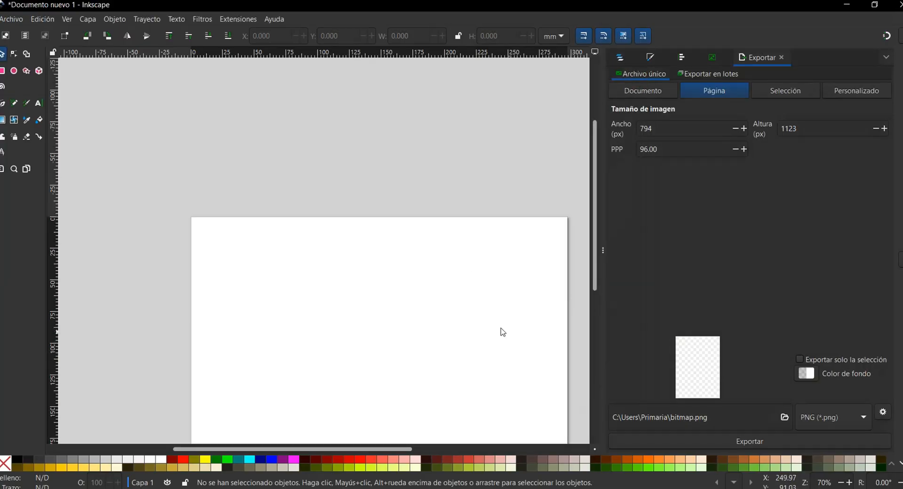
scroll(494, 326, down, 1)
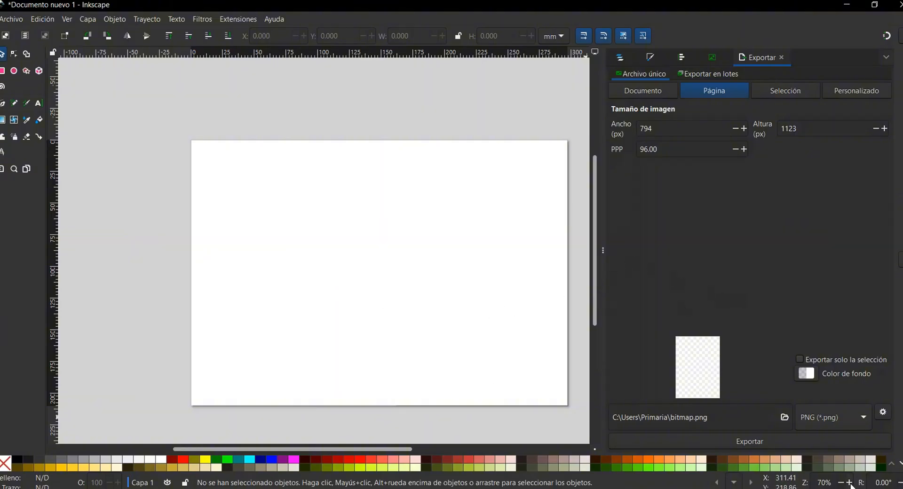
click(850, 483)
click(841, 484)
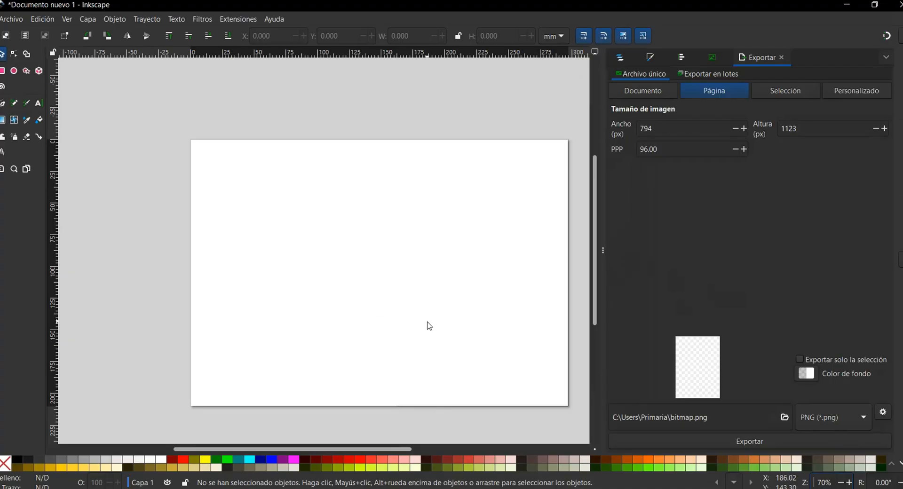
ctrl+scroll(429, 326, up, 4)
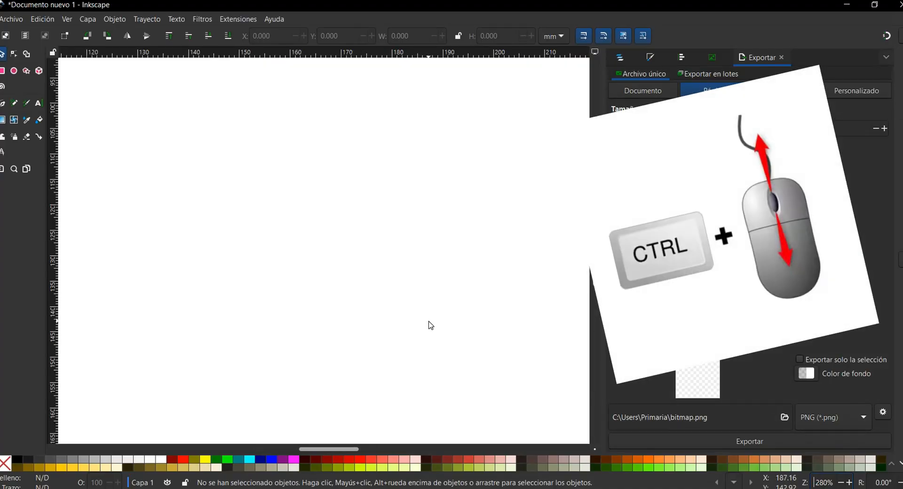
ctrl+scroll(430, 326, down, 4)
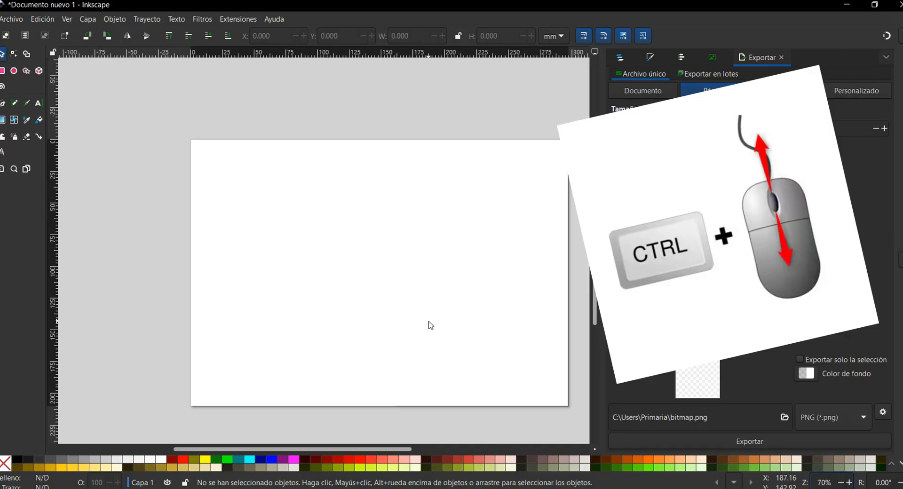
ctrl+scroll(431, 326, up, 1)
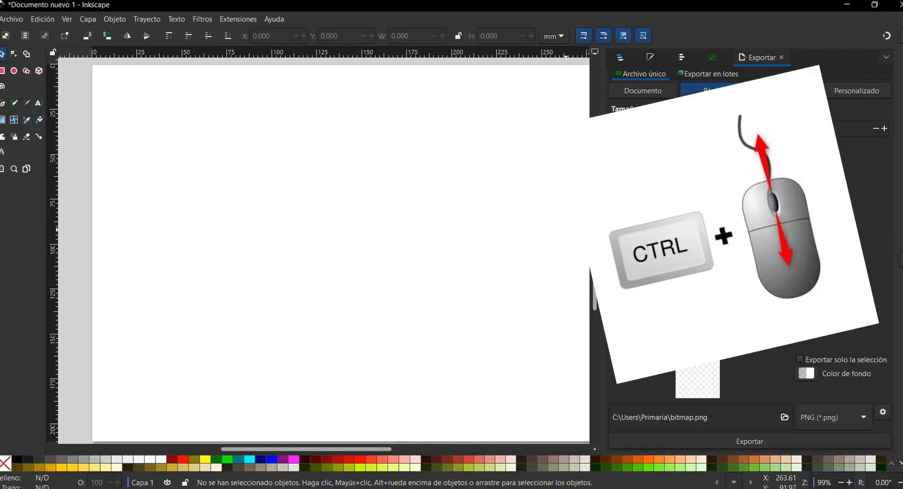
Collapse the docked export panel to give the canvas more room
drag(604, 250, 715, 269)
ctrl+scroll(498, 224, down, 2)
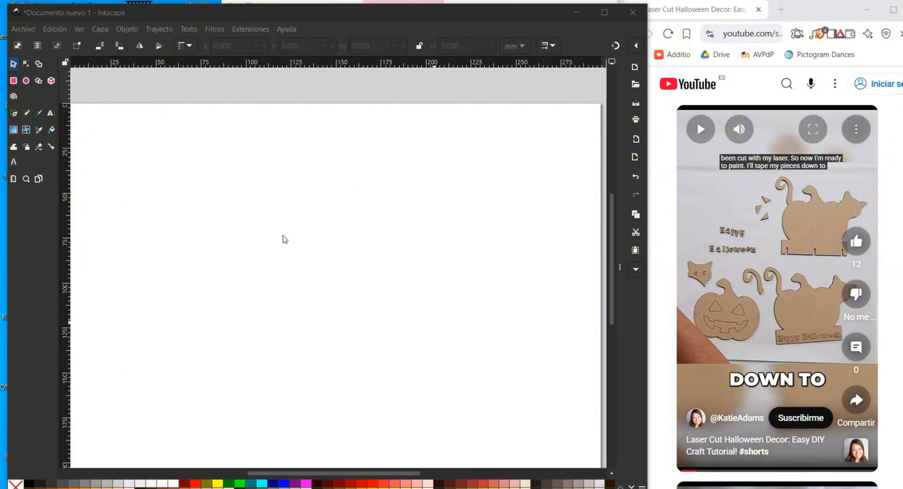
Draw a horizontal rectangle about 101 × 32 mm in the lower middle of the page as the base
click(14, 82)
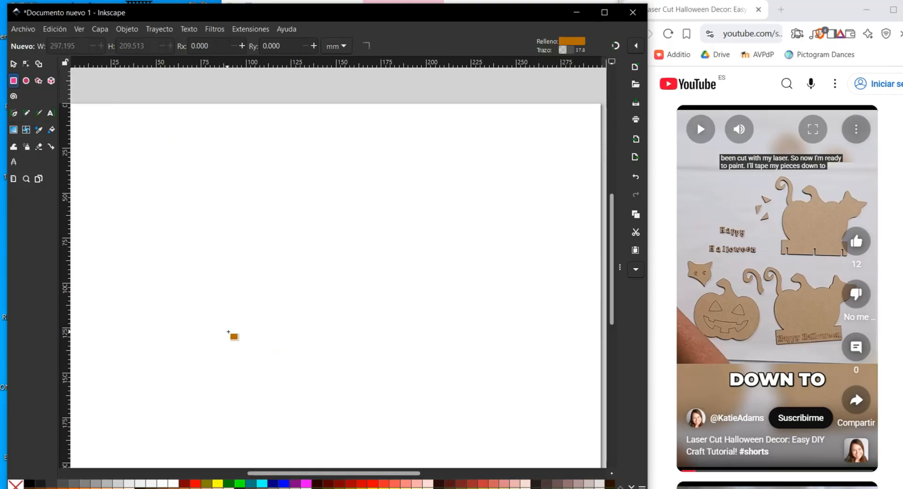
scroll(223, 325, down, 2)
ctrl+scroll(222, 324, down, 1)
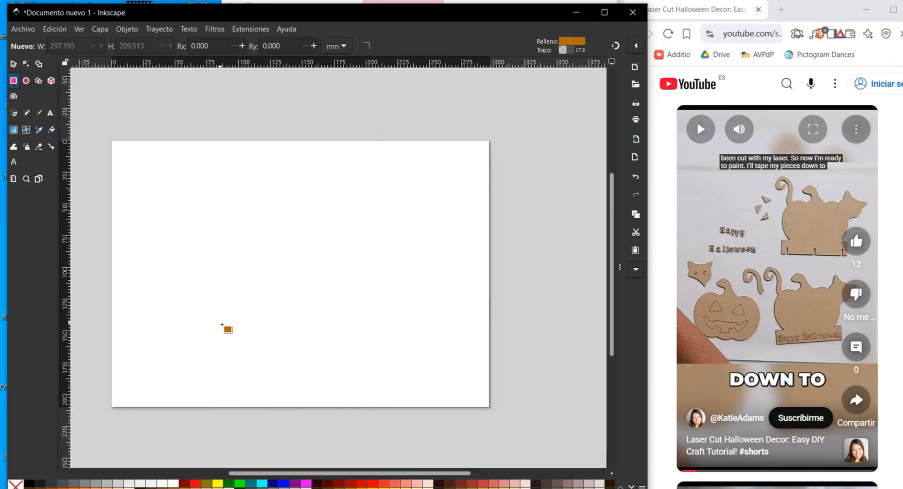
mouse_move(188, 279)
mouse_down()
mouse_move(237, 309)
mouse_move(341, 311)
mouse_move(307, 309)
mouse_move(337, 338)
mouse_move(312, 343)
mouse_move(318, 348)
mouse_up()
click(13, 64)
ctrl+scroll(295, 336, up, 1)
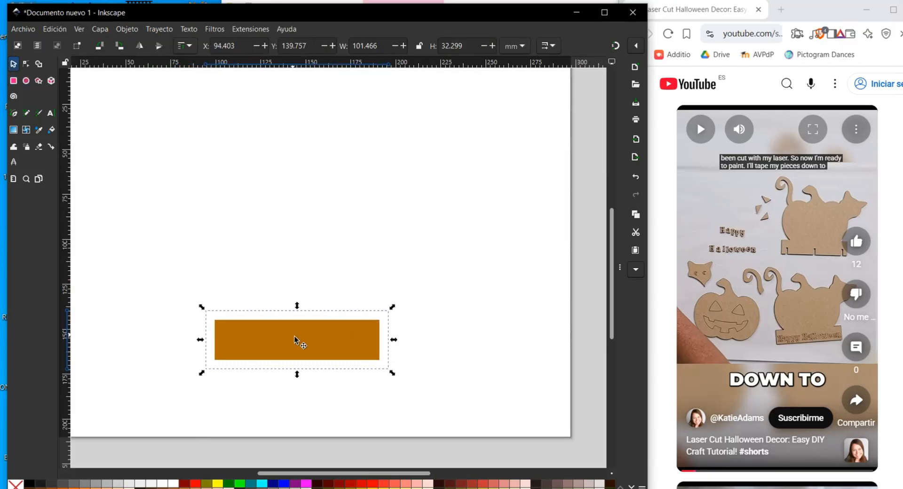
Draw a vertical ellipse with radii of about 18.5 and 27.9 mm, overlapping the left half of the base rectangle
ctrl+scroll(320, 346, up, 1)
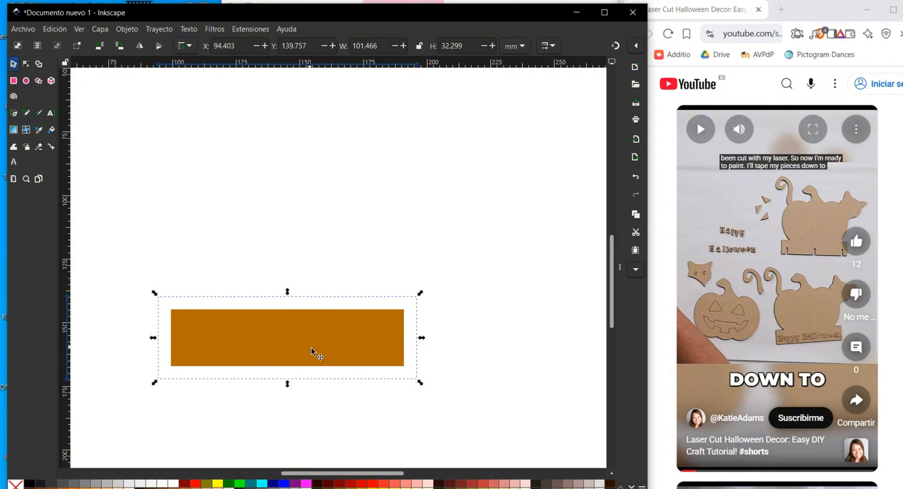
click(27, 81)
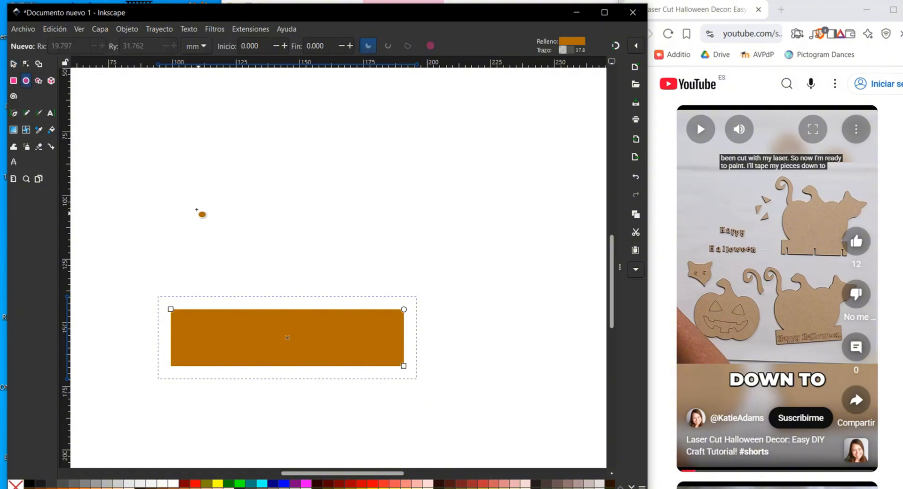
drag(189, 191, 281, 335)
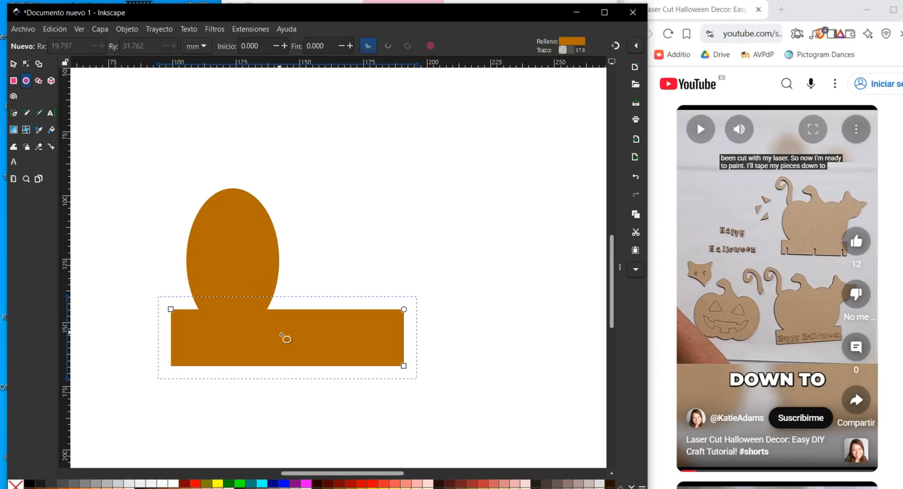
drag(281, 335, 283, 332)
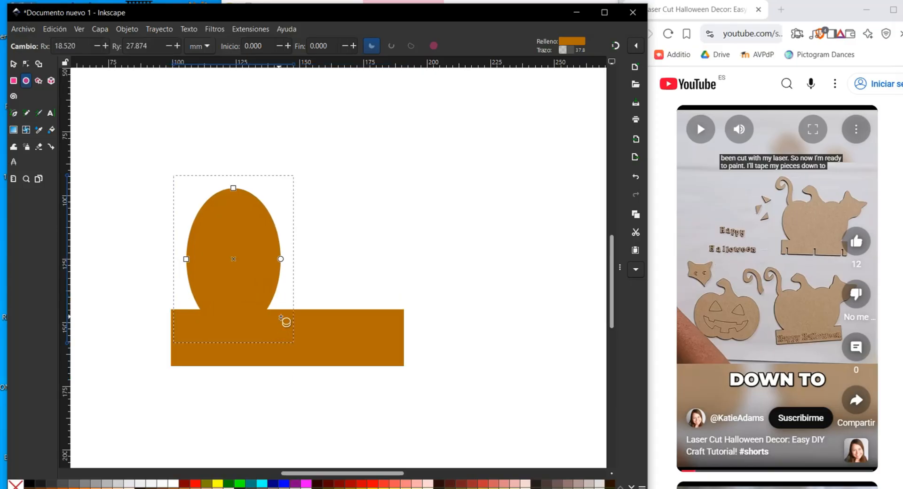
Duplicate the ellipse and arrange both ellipses side by side at the same height, overlapping the base rectangle
key(ctrl+v)
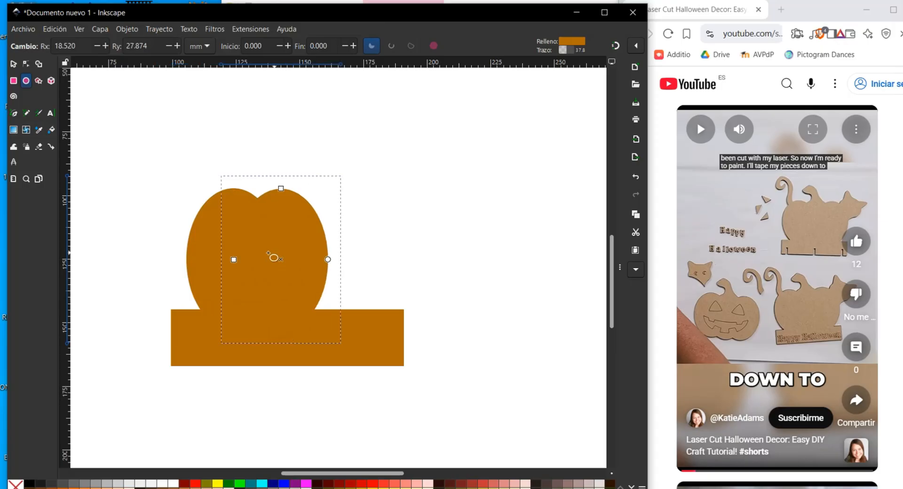
click(14, 64)
drag(245, 298, 326, 281)
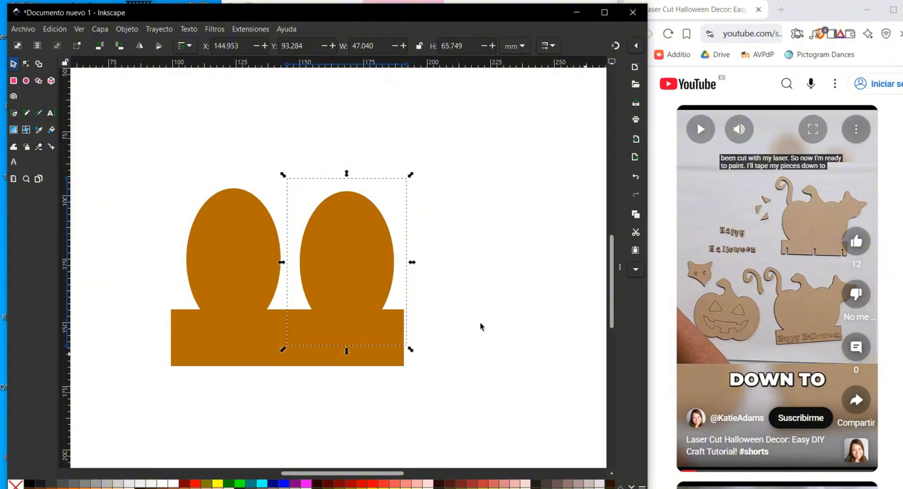
drag(251, 275, 237, 283)
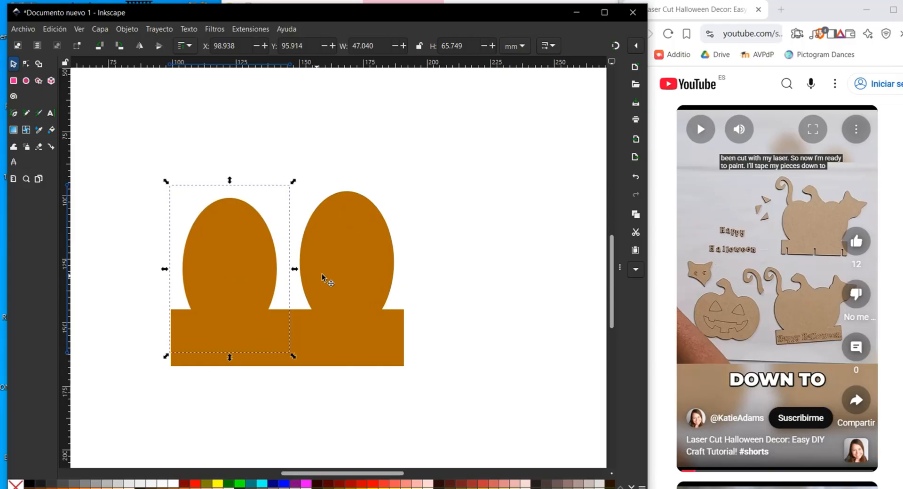
drag(322, 274, 341, 273)
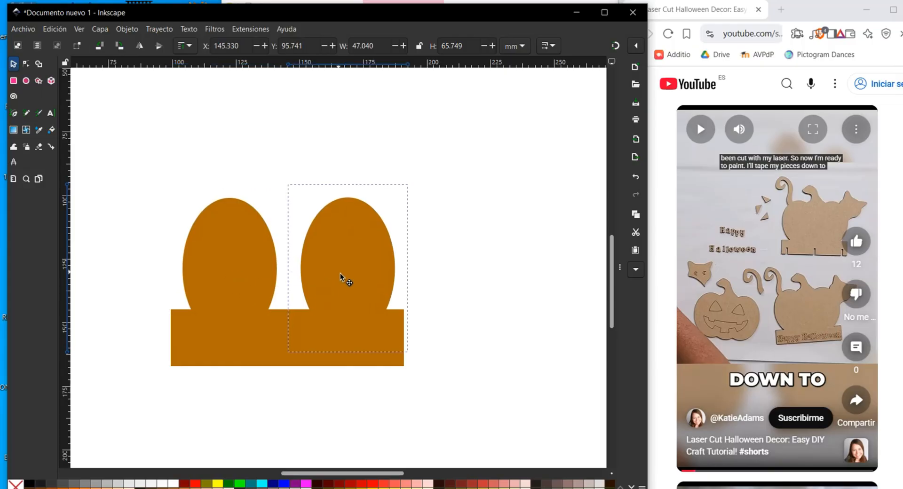
click(526, 270)
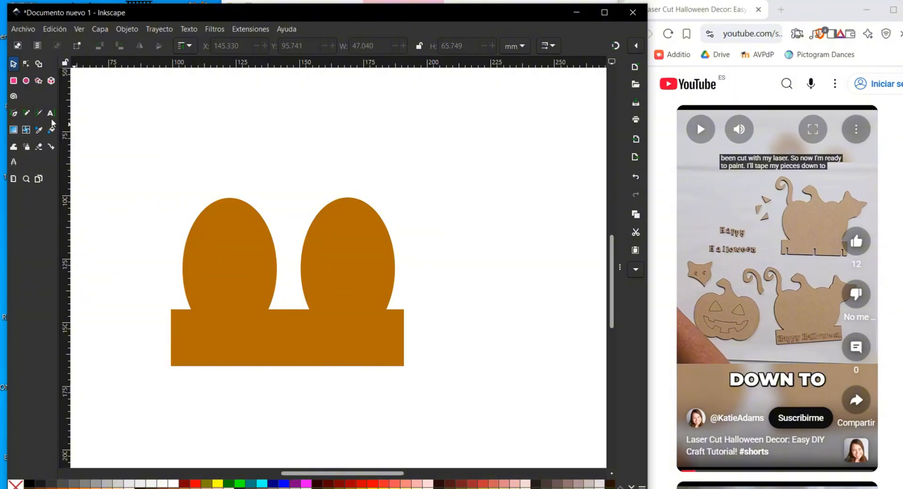
Draw a closed eight-point angular tail hook with the Pen tool above the left ellipse, and lower it to overlap the ellipse
click(15, 116)
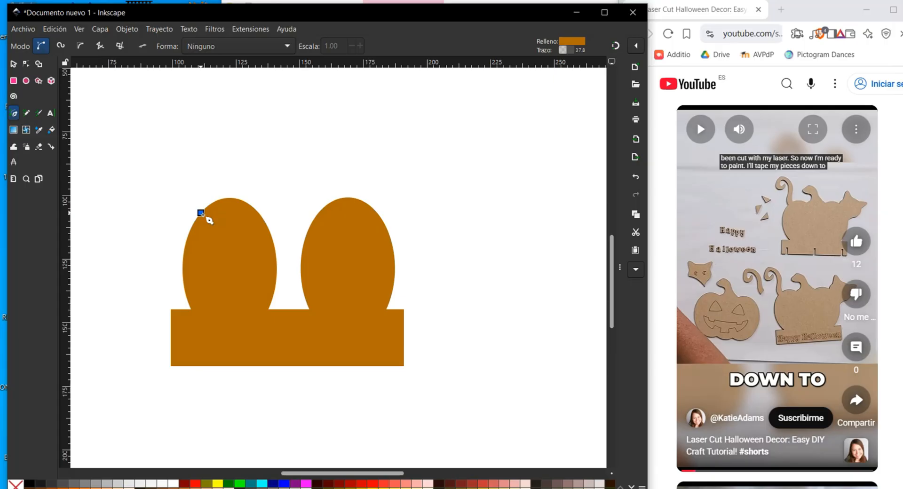
click(202, 213)
click(201, 159)
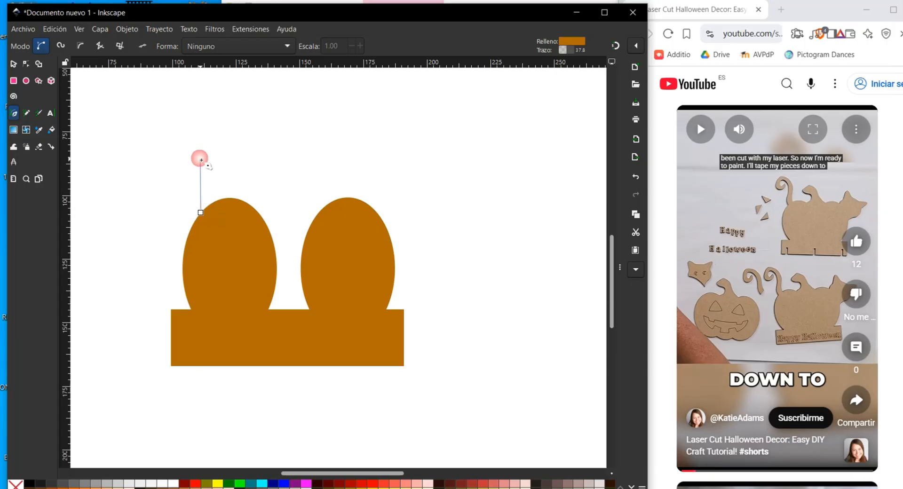
click(174, 153)
click(174, 177)
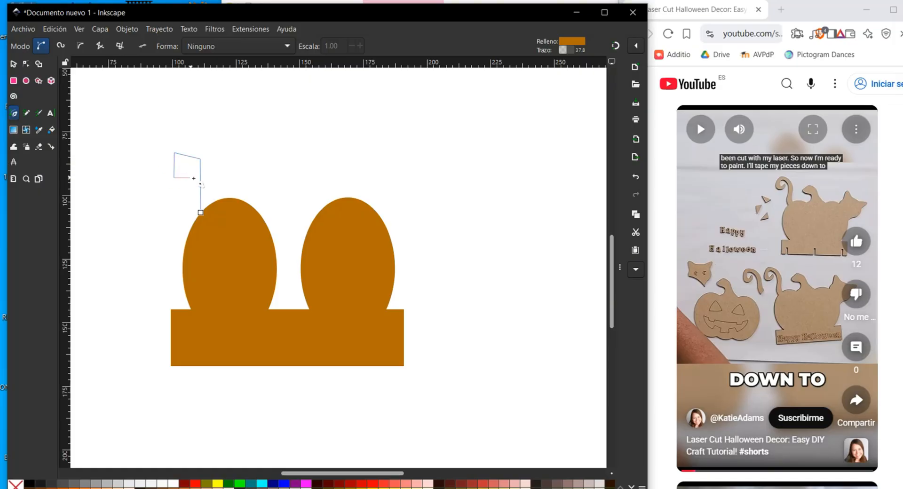
click(190, 171)
click(167, 193)
click(163, 141)
click(212, 154)
click(202, 213)
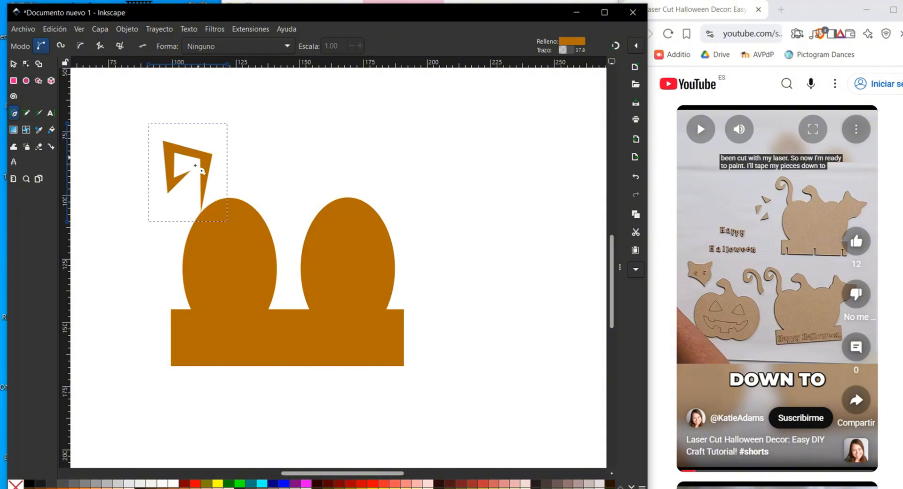
click(16, 66)
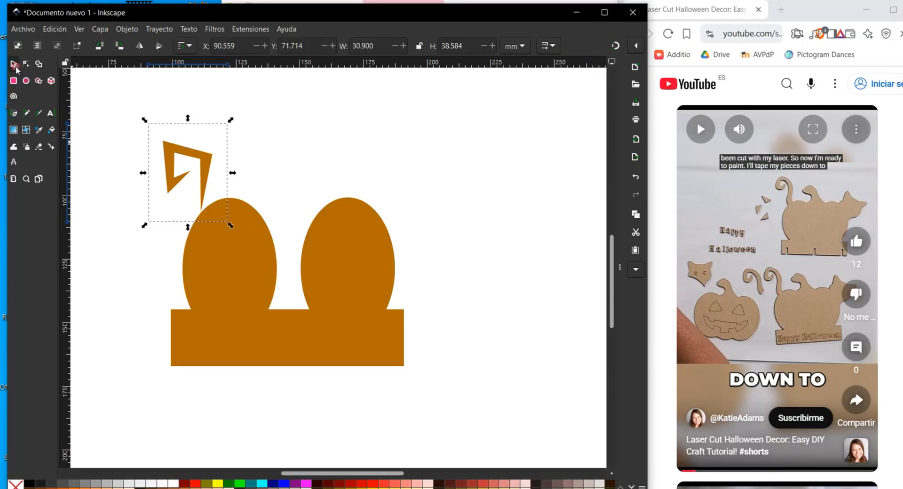
drag(197, 159, 195, 176)
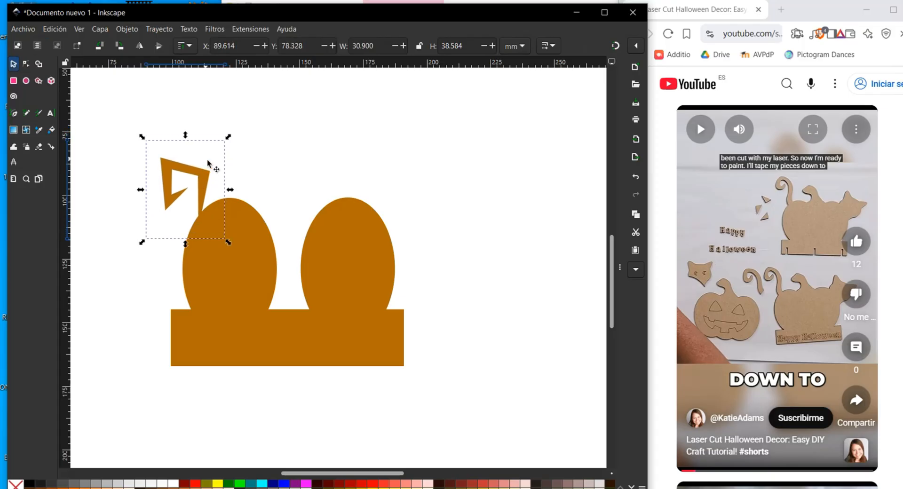
Bend the outer and inner upper edges of the tail hook upward into matching arches
click(27, 66)
scroll(152, 203, up, 2)
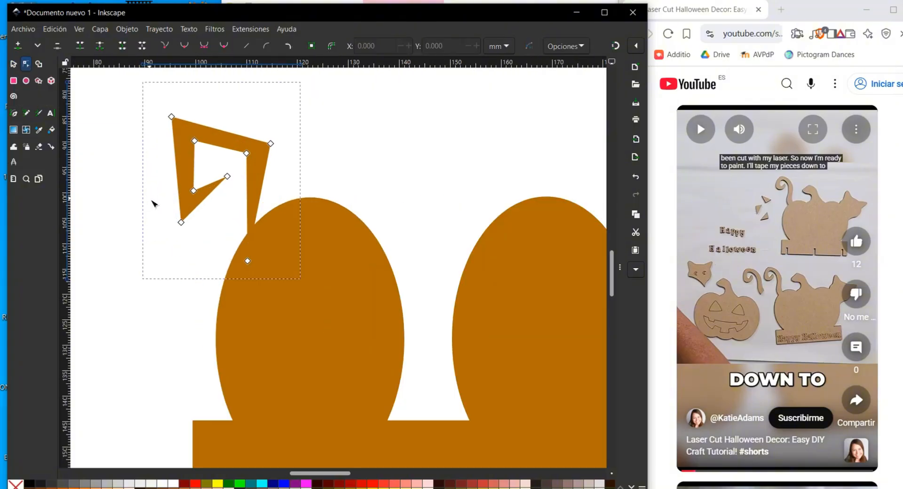
scroll(154, 197, up, 2)
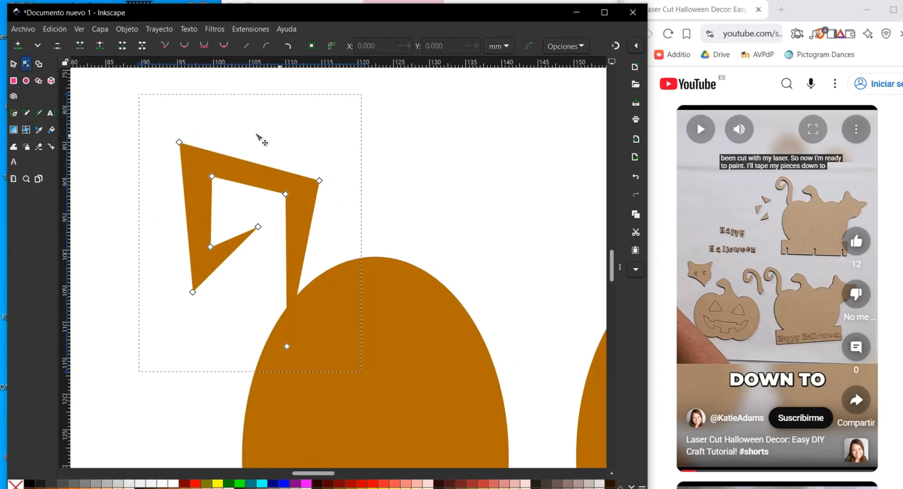
click(251, 164)
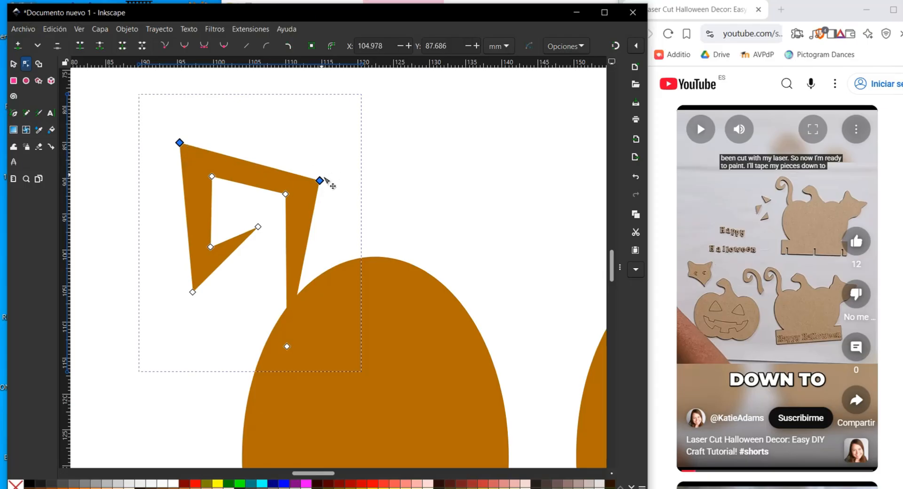
drag(253, 164, 266, 140)
drag(247, 189, 257, 174)
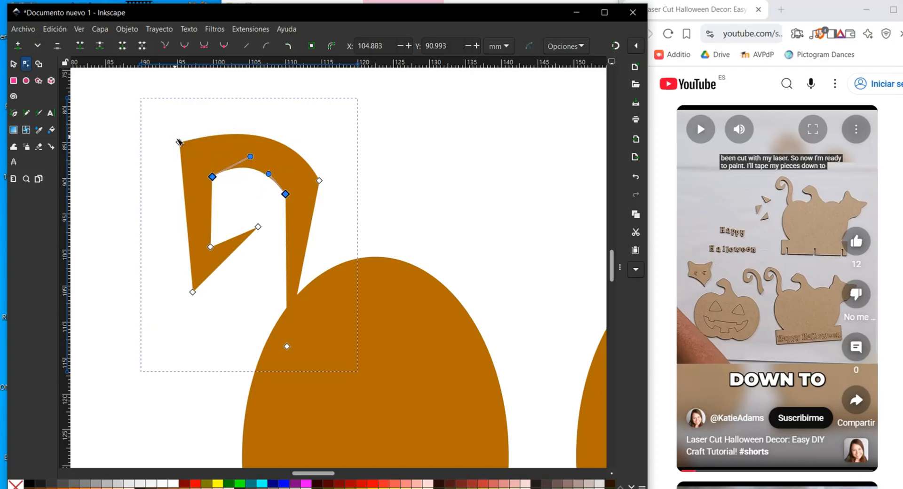
Curve the tail's outer left edge outward and make both of its end nodes auto-smooth
click(185, 178)
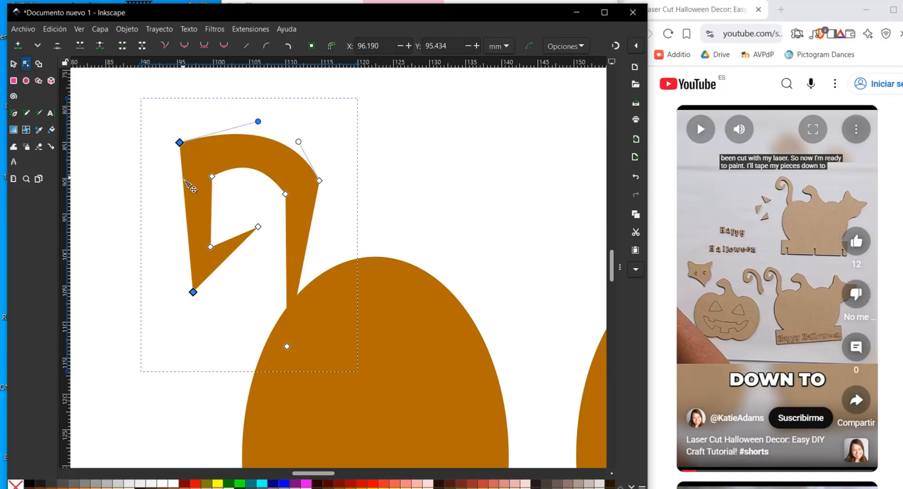
drag(185, 180, 160, 241)
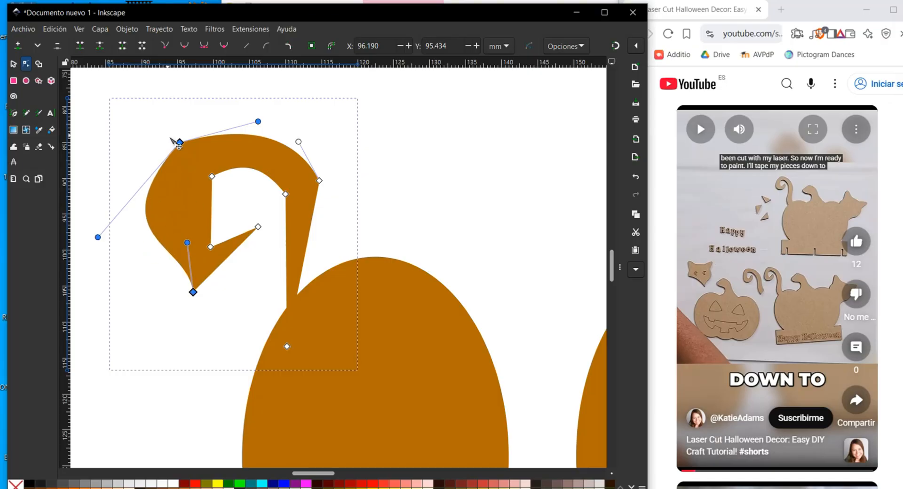
click(205, 47)
click(222, 47)
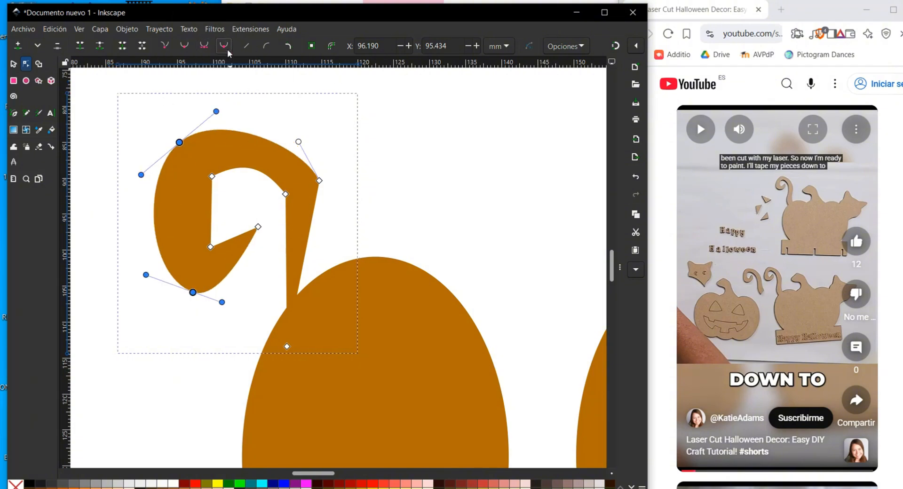
Reshape the tail's inner edge into a thin even curl, making its upper and lower nodes auto-smooth
click(211, 212)
drag(211, 212, 184, 213)
drag(210, 247, 194, 257)
drag(220, 176, 203, 156)
click(223, 47)
click(195, 257)
click(223, 47)
drag(195, 257, 194, 265)
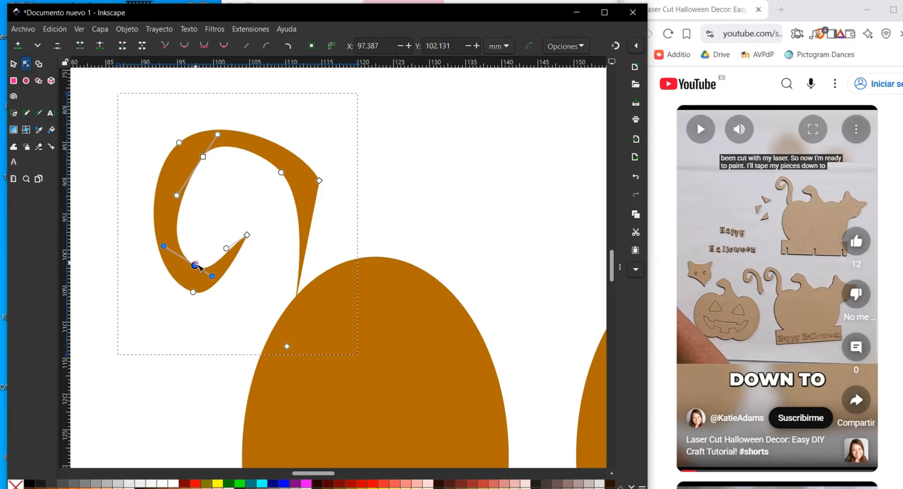
Curve the edges of the tail's base and adjust its upper inner node near the left ellipse
drag(311, 233, 323, 236)
click(299, 235)
drag(282, 173, 302, 191)
scroll(383, 227, down, 2)
click(454, 273)
Reposition the tail against the left ellipse and refine the curves of its curled tip and base
click(13, 64)
drag(304, 246, 403, 230)
scroll(422, 227, down, 1)
click(26, 64)
scroll(280, 255, up, 2)
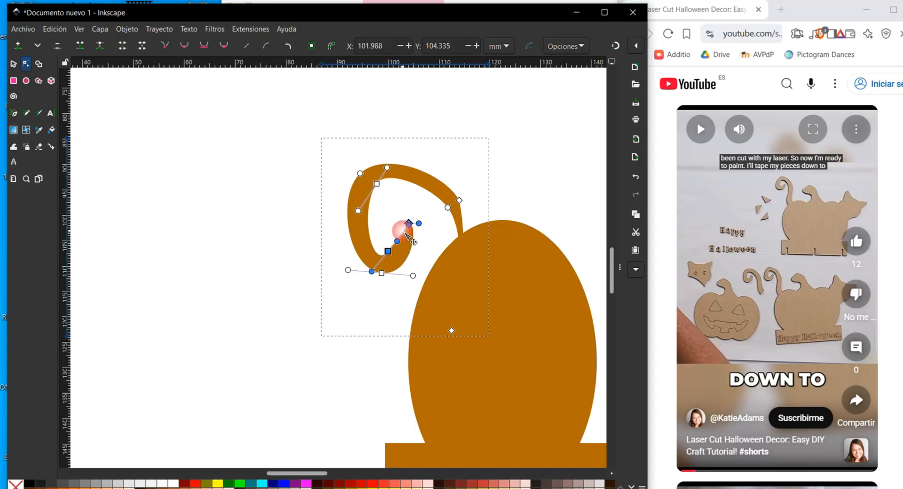
click(451, 215)
scroll(250, 272, down, 2)
click(14, 64)
drag(351, 242, 347, 249)
click(447, 268)
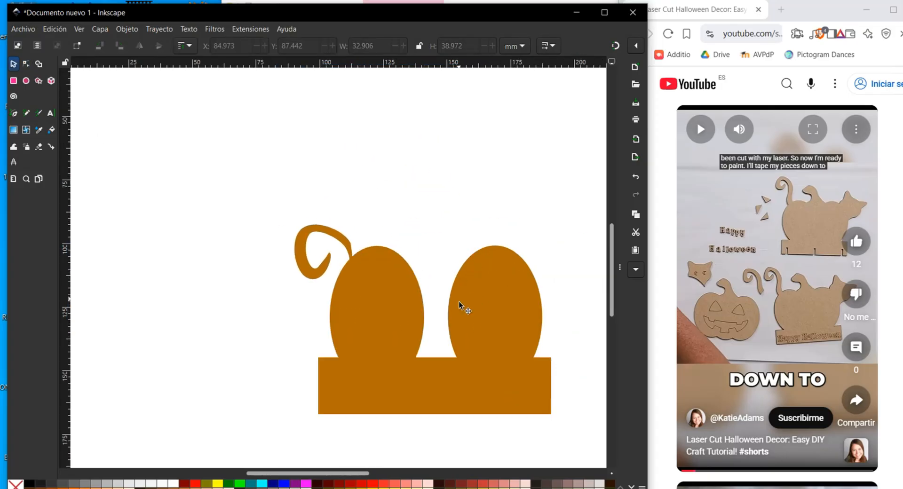
Draw a third ellipse between the two body ellipses, widen it to about 44.8 × 62 mm and line up its top with theirs
click(25, 81)
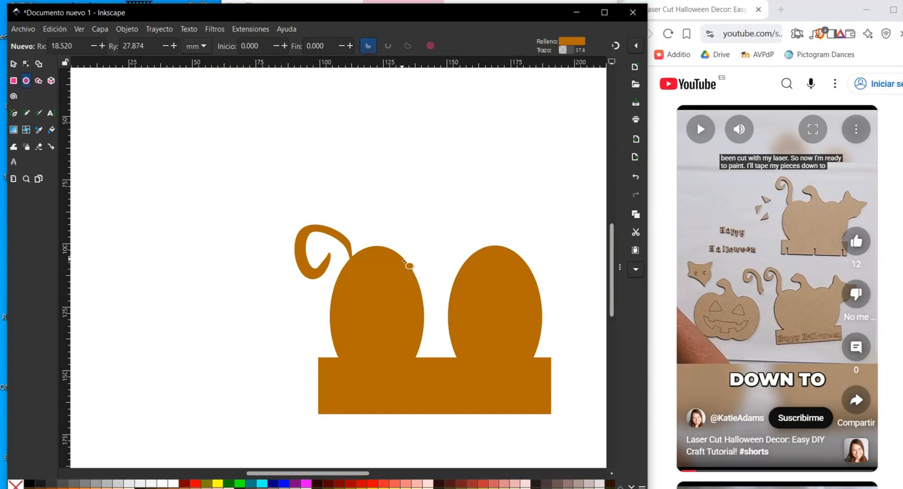
mouse_move(404, 262)
mouse_down()
mouse_move(457, 314)
mouse_move(484, 406)
mouse_up()
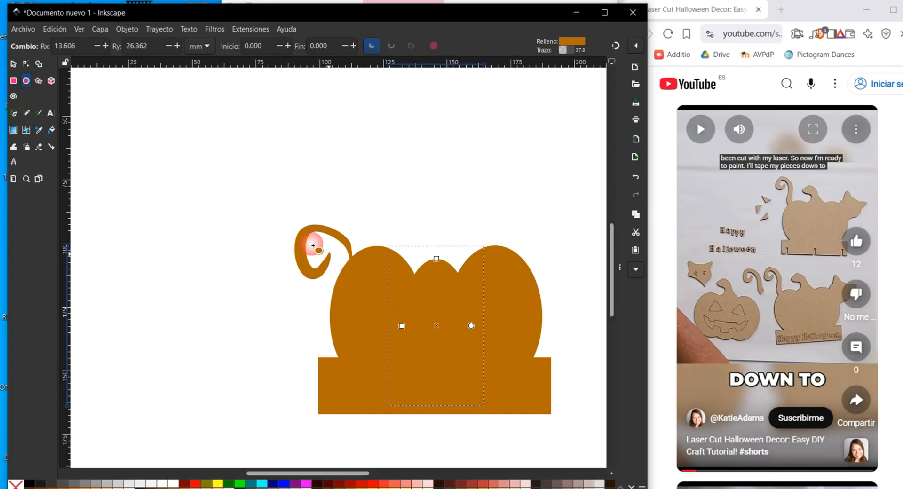
click(13, 63)
drag(428, 298, 419, 285)
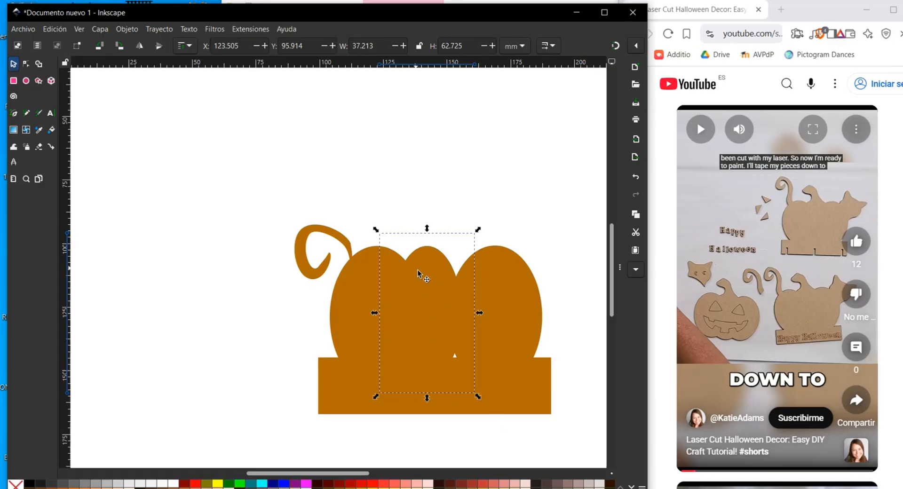
drag(481, 398, 497, 395)
drag(434, 263, 435, 262)
click(387, 182)
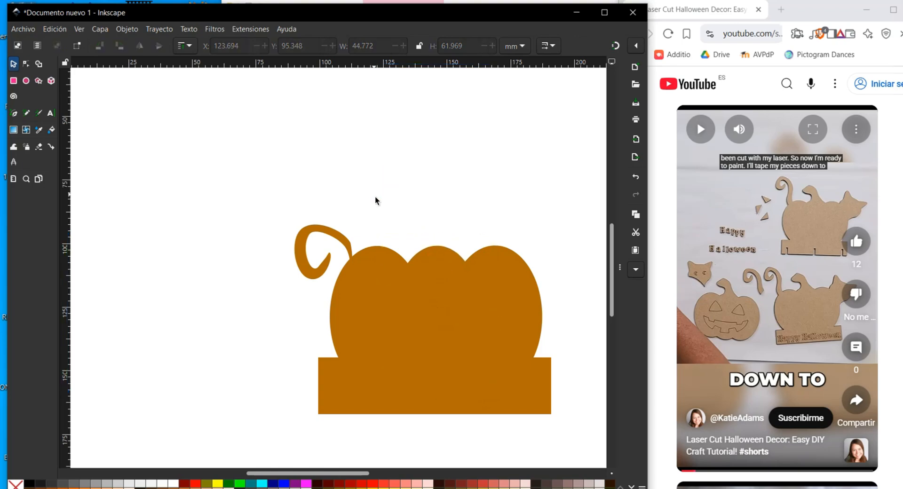
Draw a closed six-point angular stem bent to the left on top of the middle ellipse with the Pen tool
click(14, 113)
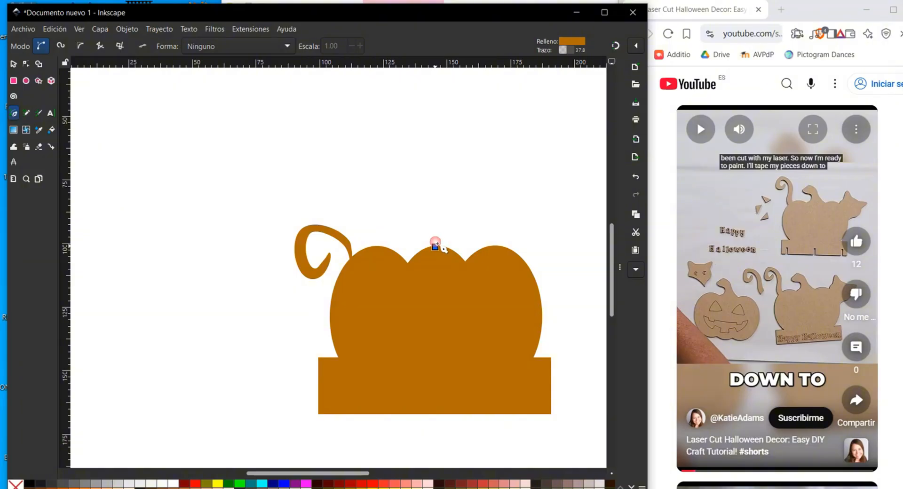
drag(435, 247, 446, 227)
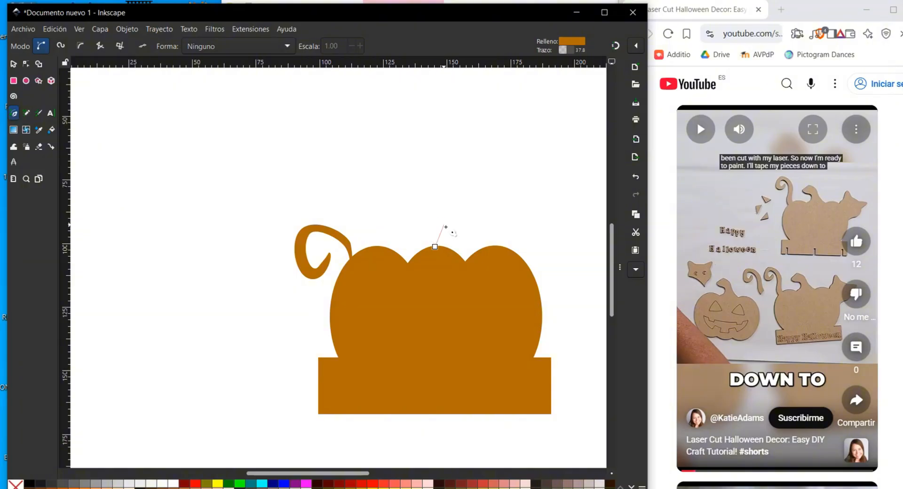
click(415, 215)
click(451, 195)
click(455, 255)
click(435, 247)
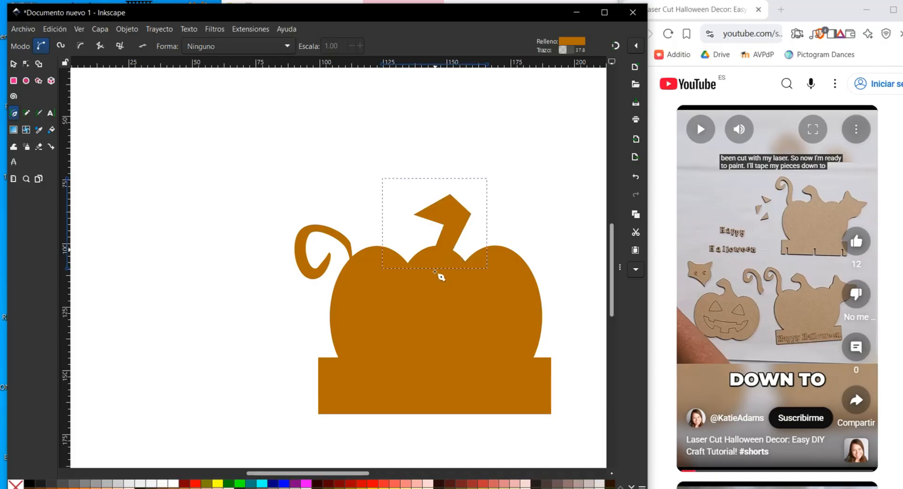
Lower the stem's top corner and add a node on each of its two upper edges
click(25, 65)
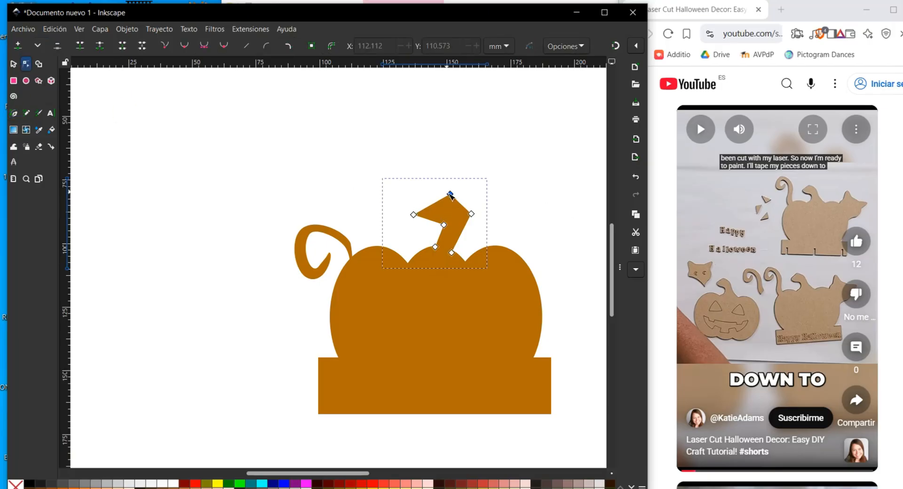
drag(451, 194, 430, 204)
double_click(429, 204)
click(464, 210)
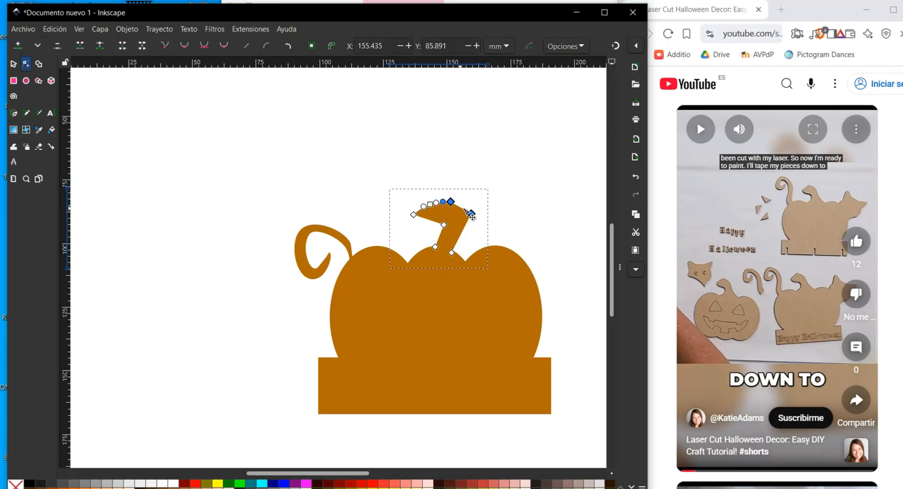
double_click(461, 208)
Bend the stem's edges into curves and shift its upper nodes to form a rounded, hooked pumpkin stem
scroll(497, 238, up, 3)
scroll(308, 177, up, 1)
drag(307, 191, 308, 200)
drag(348, 244, 367, 252)
drag(441, 227, 447, 244)
drag(468, 162, 440, 185)
drag(268, 143, 287, 156)
drag(346, 114, 344, 108)
drag(425, 137, 412, 142)
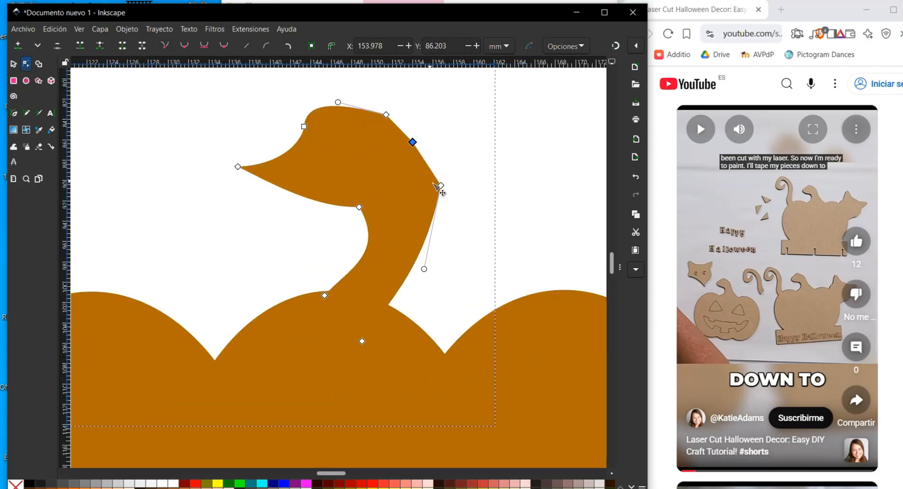
click(433, 174)
scroll(378, 250, down, 4)
click(553, 357)
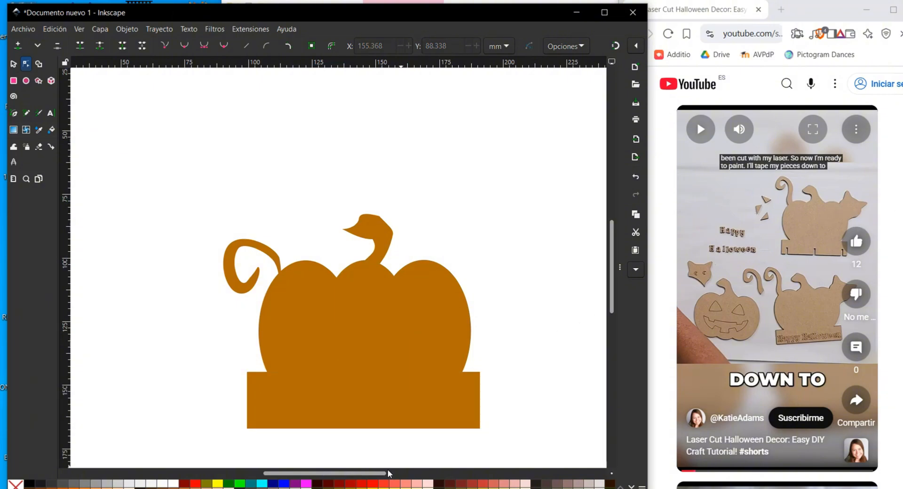
Draw a closed ten-point angular cat head overlapping the upper right of the right ellipse with the Pen tool
drag(388, 473, 400, 474)
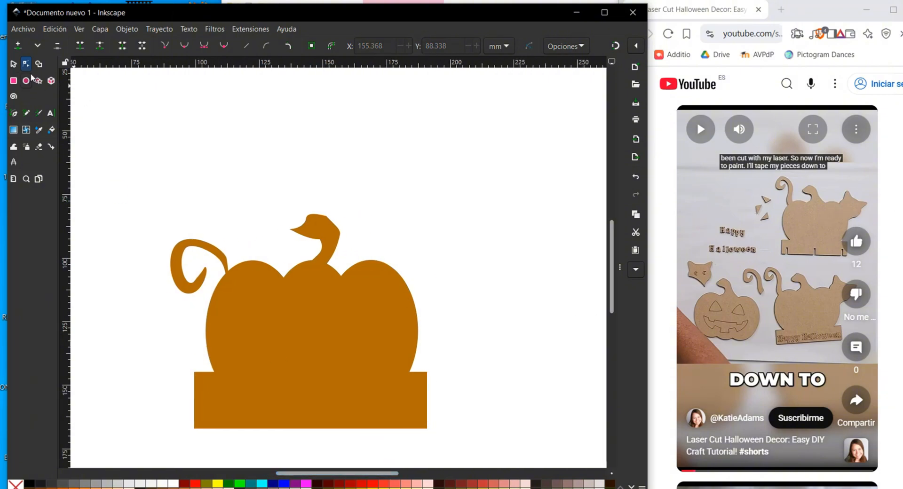
click(14, 113)
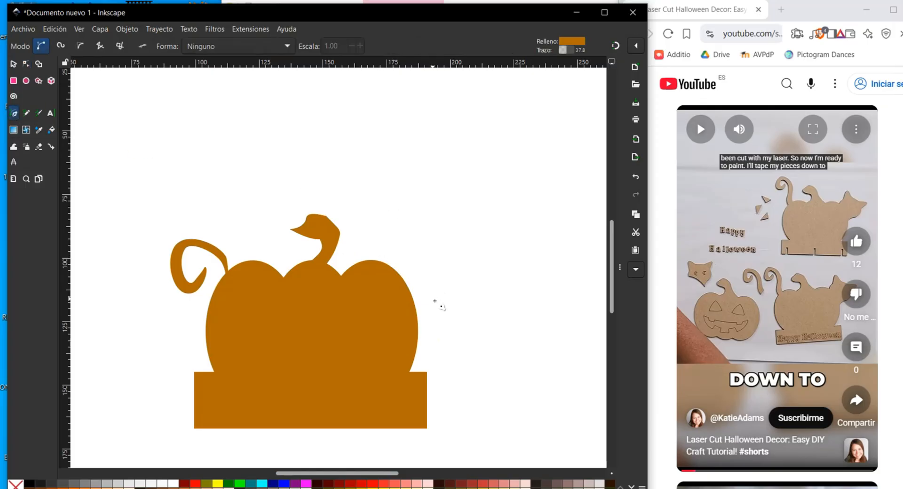
scroll(460, 307, up, 1)
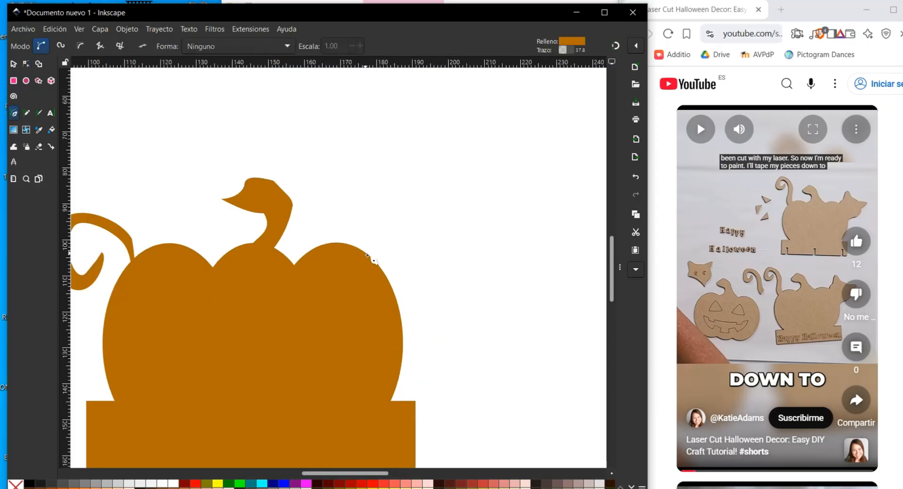
click(365, 253)
click(402, 221)
click(409, 187)
click(425, 227)
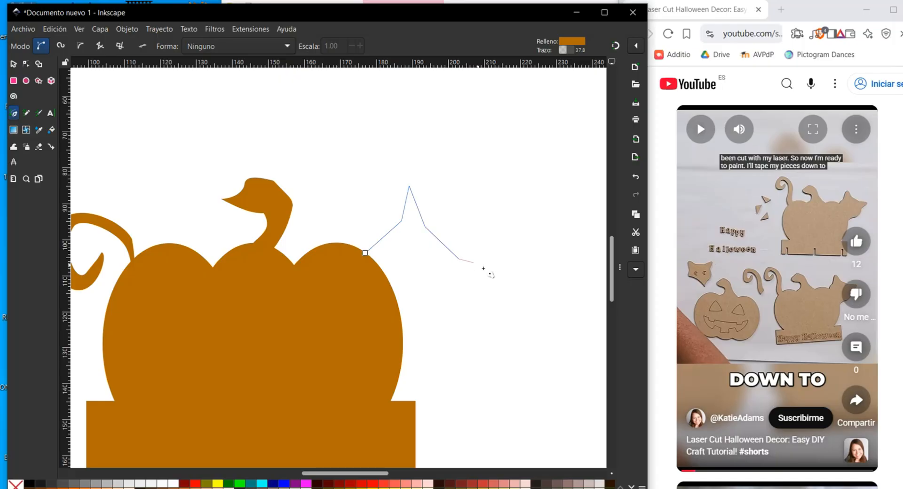
click(491, 262)
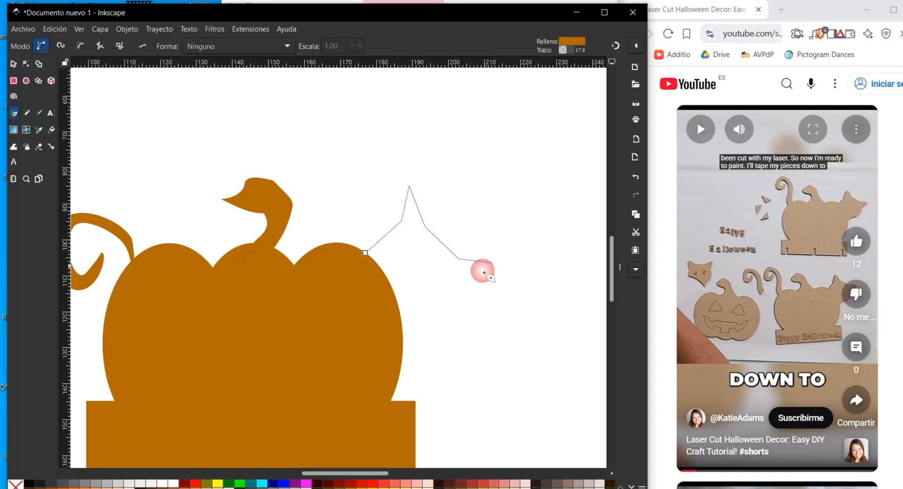
click(453, 284)
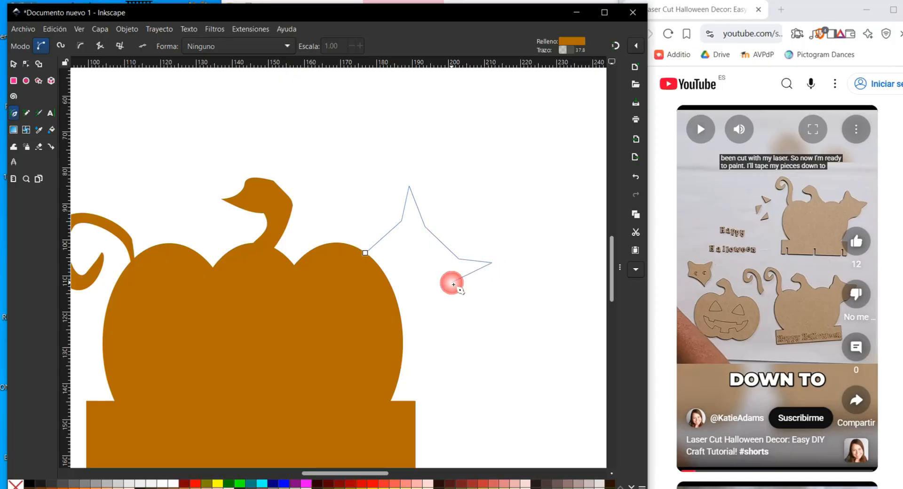
click(420, 306)
click(395, 298)
click(365, 253)
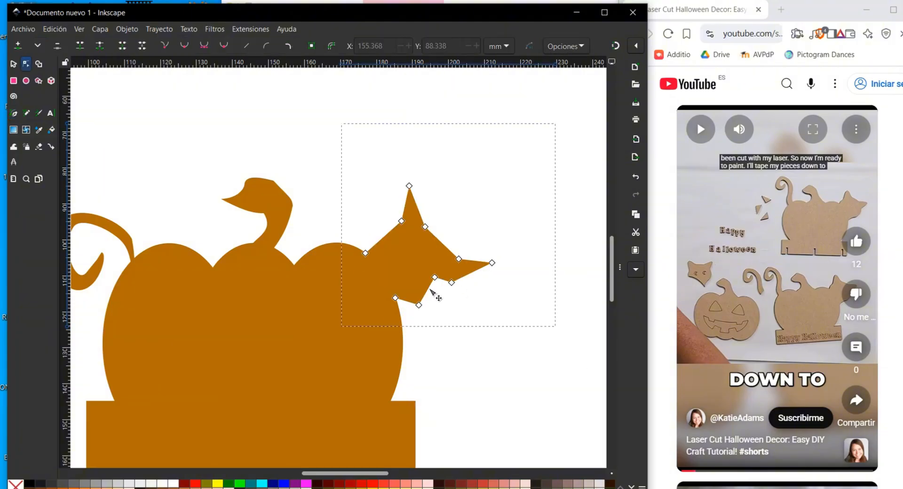
Adjust the chin, jaw and right-hand tip nodes of the cat head
drag(434, 278, 443, 282)
drag(420, 305, 426, 299)
drag(492, 262, 484, 271)
Curve both sides of the cat's upright ear and the edge running from it to the right-hand point
scroll(418, 245, up, 3)
click(383, 151)
drag(383, 151, 375, 147)
drag(419, 156, 425, 152)
drag(486, 241, 496, 232)
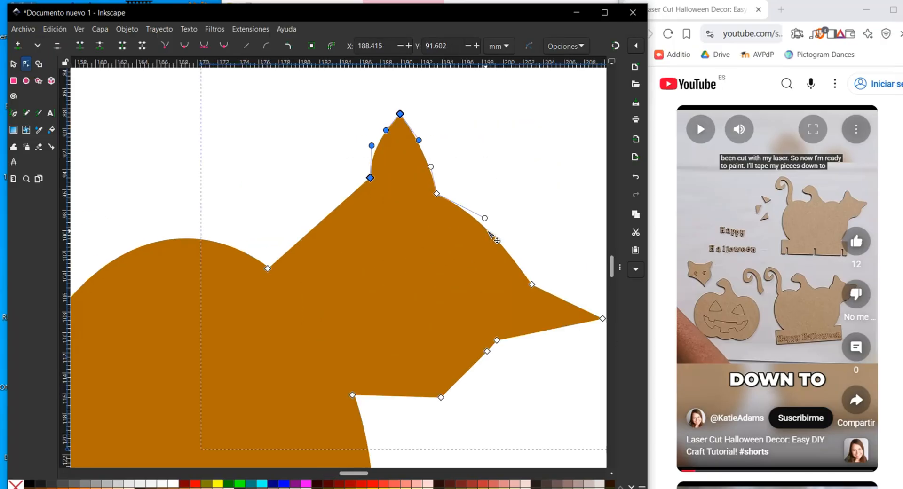
Curve the right-hand point and underside of the cat head, and make the jaw node auto-smooth
drag(567, 302, 571, 296)
drag(549, 329, 474, 380)
drag(396, 396, 396, 403)
click(224, 45)
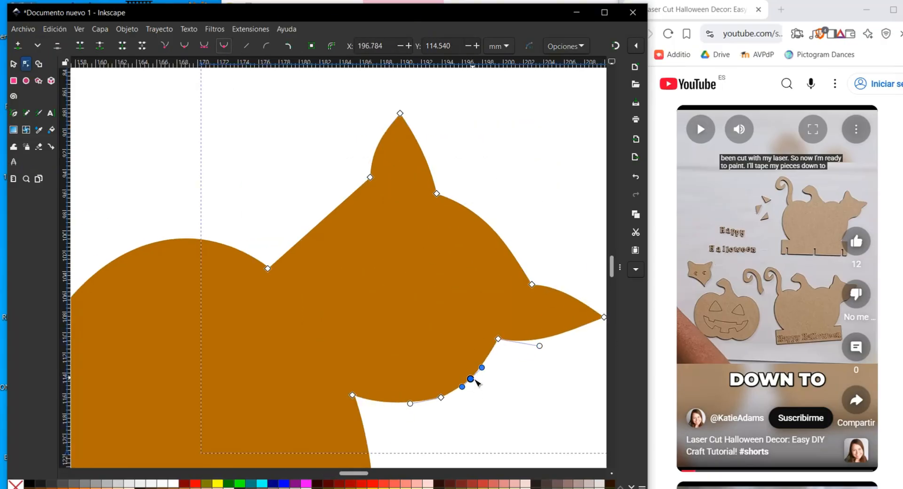
Round the back of the cat head outward and pull the upper base of the right-hand point inward
drag(474, 379, 470, 372)
drag(441, 397, 435, 399)
drag(323, 220, 301, 200)
drag(532, 285, 497, 283)
click(482, 233)
click(224, 46)
click(549, 229)
key(ctrl+z)
key(ctrl+z)
click(477, 227)
click(204, 45)
click(583, 257)
key(ctrl+z)
Reposition the tip and upper base node of the cat head's right-hand point to make it shorter and raised
drag(604, 317, 579, 291)
click(476, 227)
click(526, 402)
scroll(523, 350, up, 3)
click(539, 310)
click(538, 328)
scroll(405, 287, down, 8)
scroll(395, 299, up, 5)
click(394, 297)
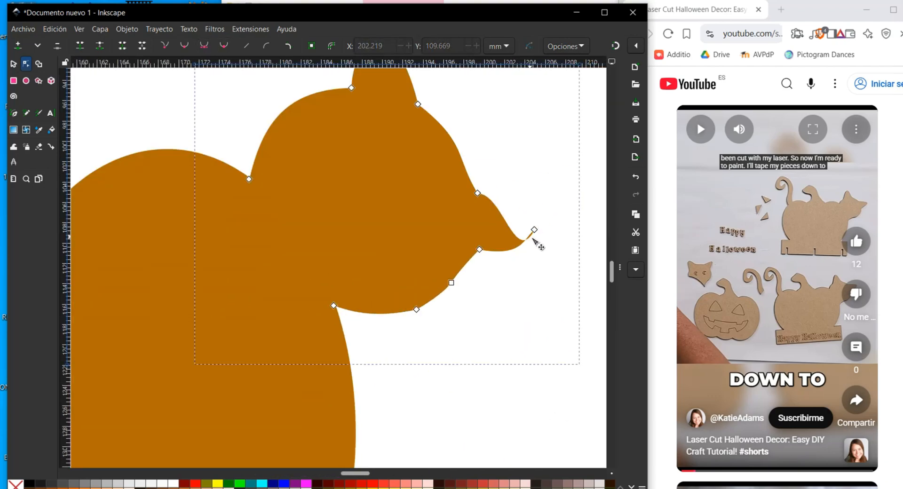
drag(532, 230, 563, 206)
drag(478, 194, 497, 181)
scroll(435, 268, down, 3)
drag(450, 261, 516, 269)
key(ctrl+z)
Move the nodes along the cat's jaw outward to fill out the underside of the head
scroll(391, 266, up, 2)
click(482, 285)
click(512, 348)
click(506, 370)
scroll(454, 336, down, 5)
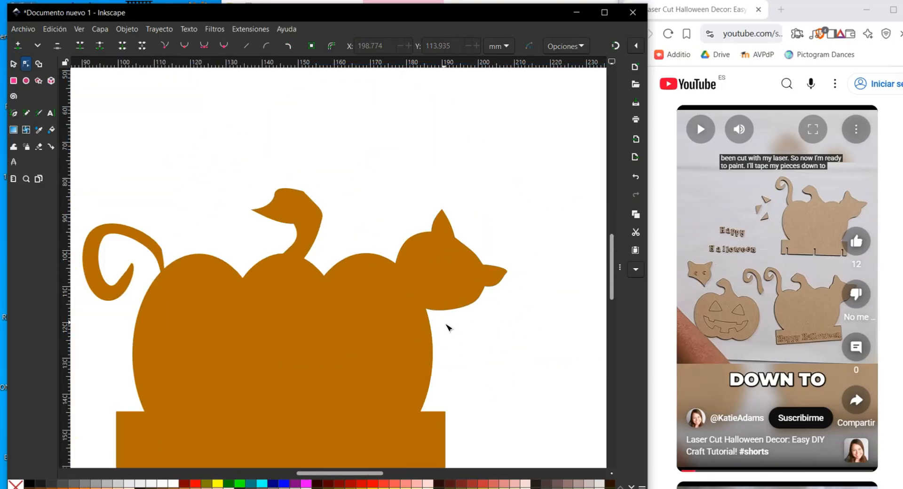
click(461, 385)
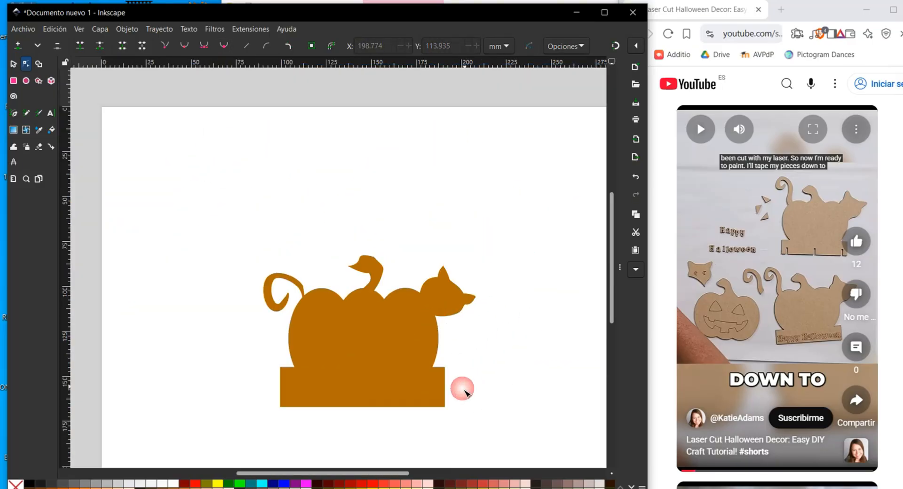
click(446, 301)
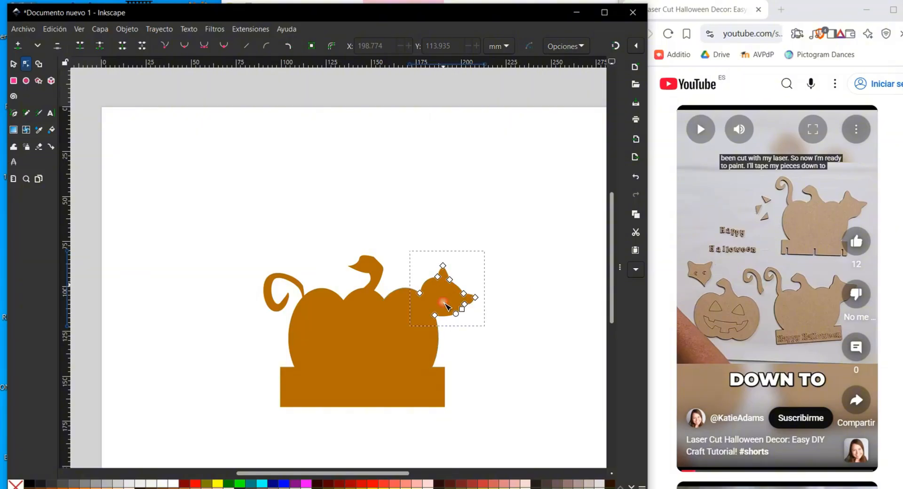
mouse_move(463, 294)
mouse_down()
mouse_move(459, 302)
mouse_move(452, 292)
mouse_up()
key(ctrl+z)
click(500, 366)
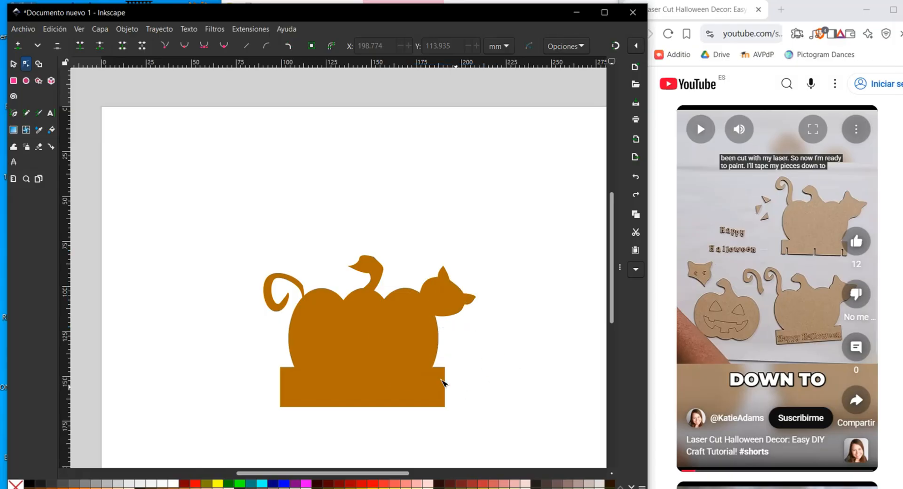
Move the pumpkin's middle lobe out of the silhouette and undo that move
drag(408, 473, 388, 485)
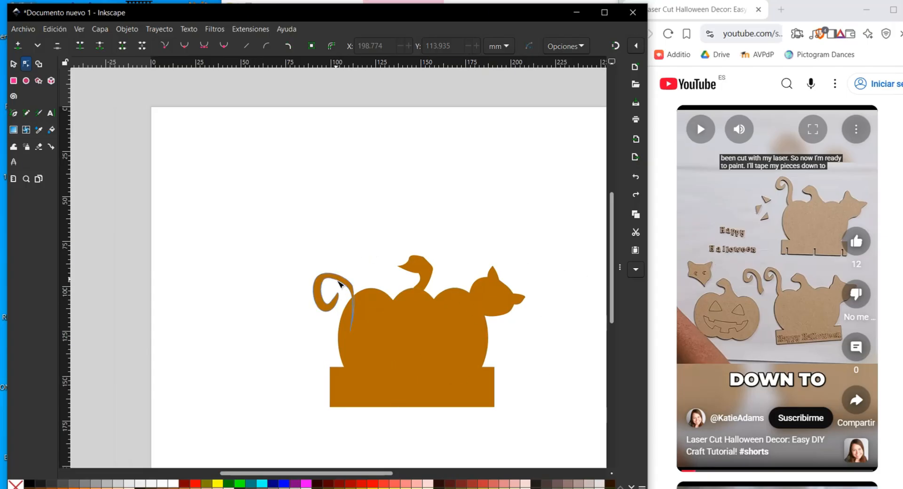
click(13, 64)
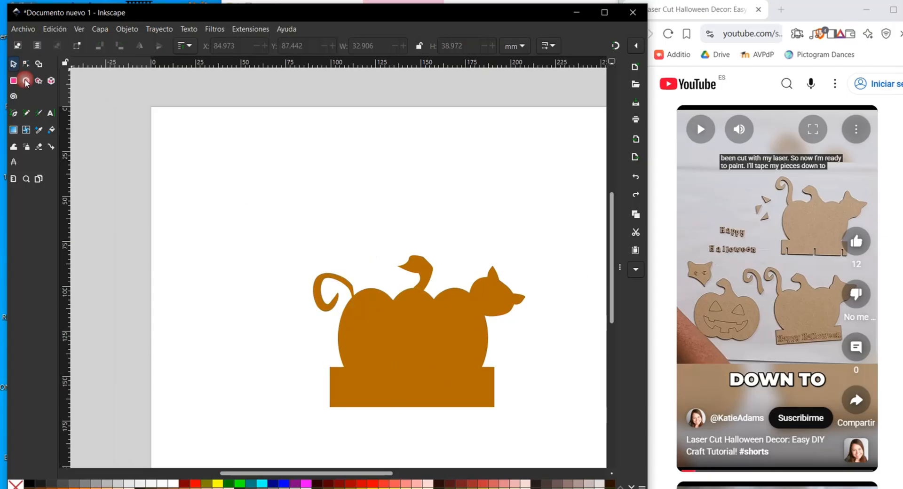
click(349, 289)
drag(419, 346, 406, 306)
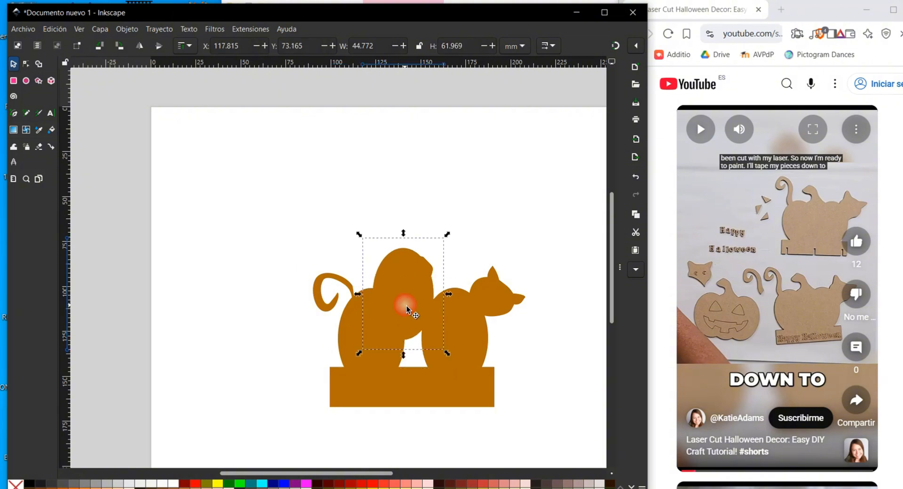
key(ctrl+z)
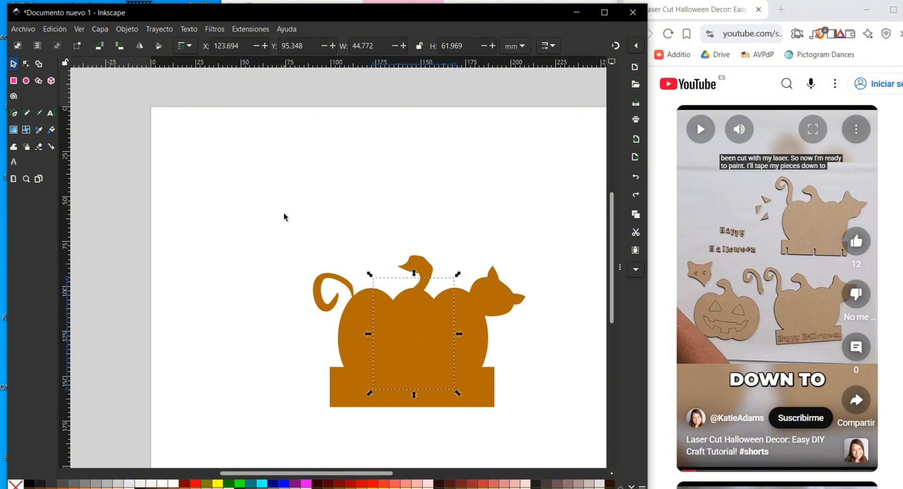
Unite all the tail, stem, pumpkin, cat head and base shapes into one path and shift it slightly up and left
mouse_move(284, 215)
mouse_down()
mouse_move(563, 413)
mouse_move(553, 432)
mouse_up()
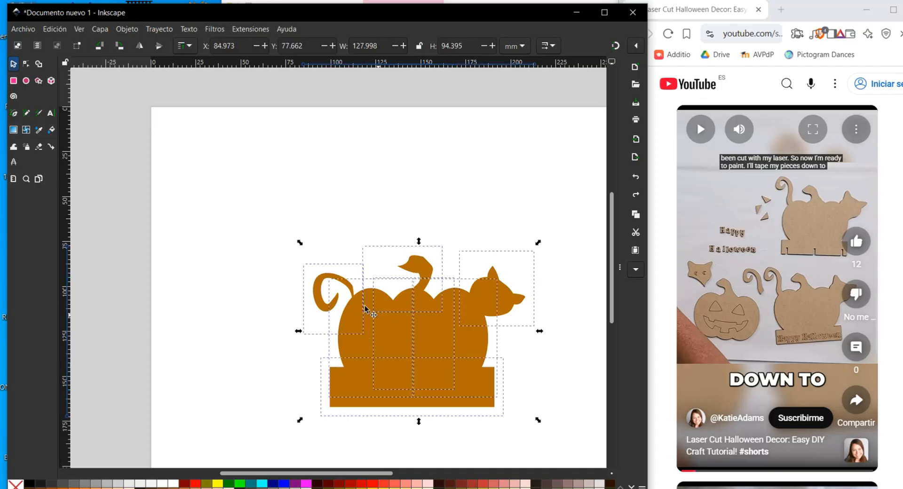
click(279, 221)
mouse_move(303, 230)
mouse_down()
mouse_move(323, 271)
mouse_move(476, 408)
mouse_move(555, 431)
mouse_move(553, 422)
mouse_up()
click(137, 29)
mouse_move(150, 27)
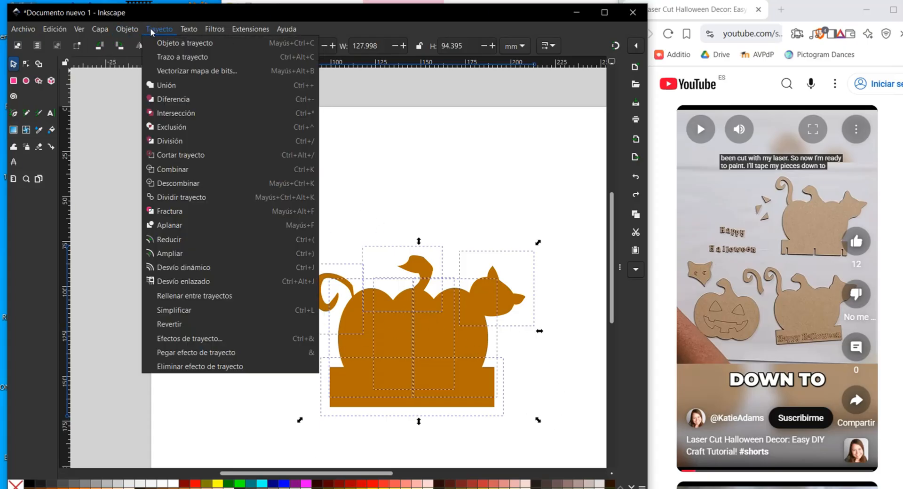
click(165, 86)
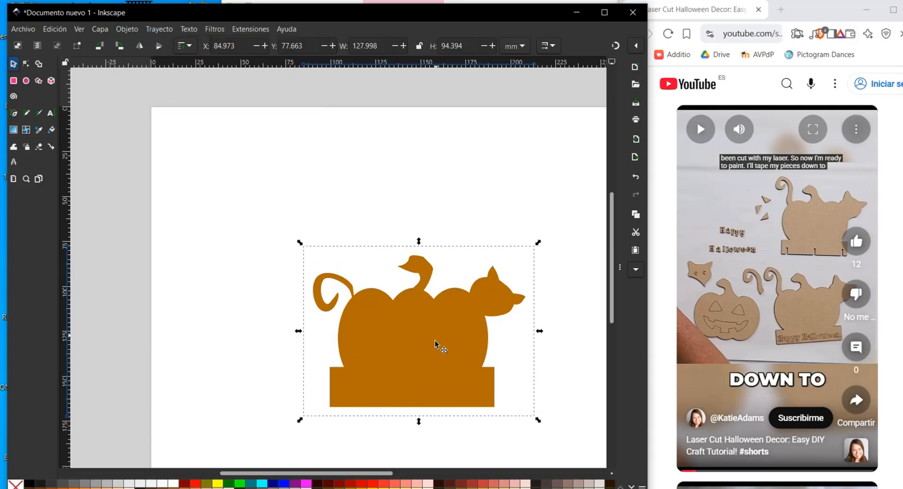
drag(440, 348, 451, 394)
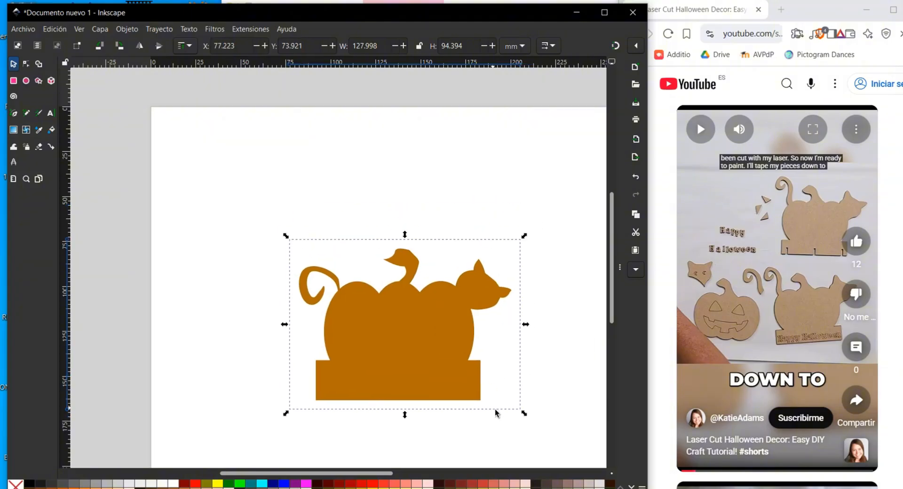
Try resizing the united silhouette freely from its corners without keeping its proportions, and undo each attempt
drag(524, 415, 487, 399)
click(452, 399)
click(452, 360)
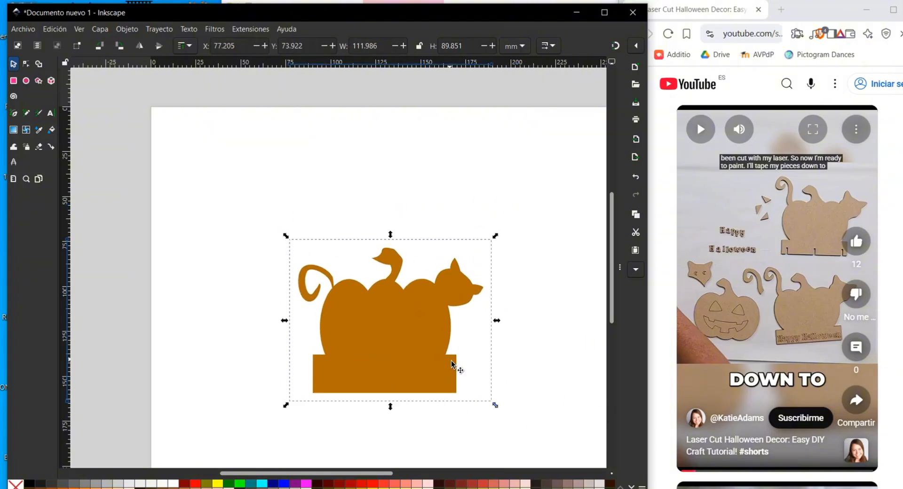
key(ctrl+z)
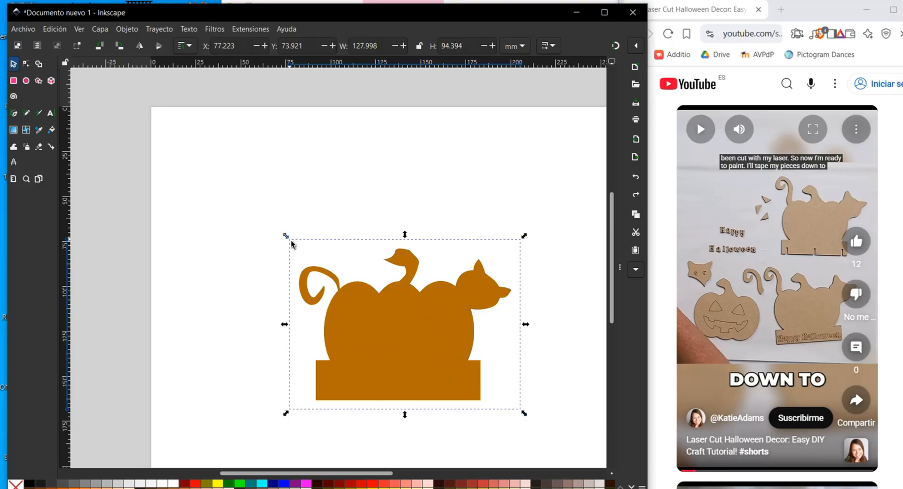
drag(292, 241, 298, 335)
key(ctrl+z)
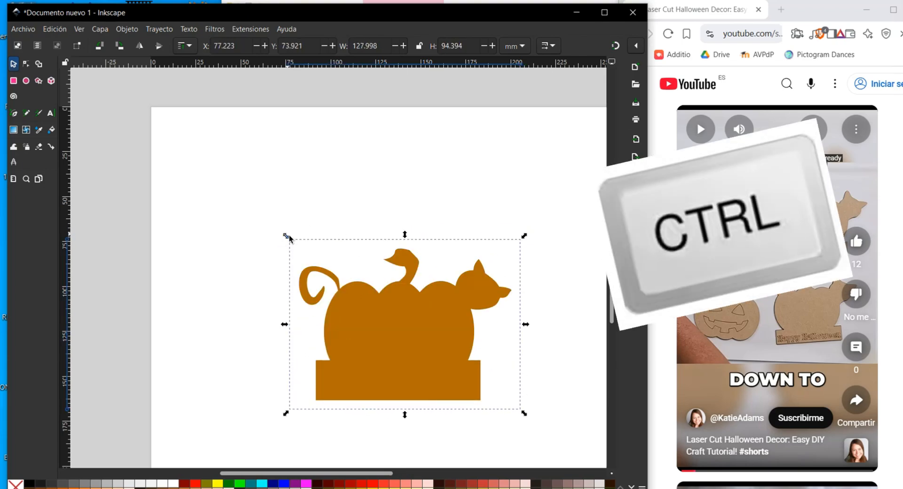
Scale the silhouette proportionally to about 142 × 105 mm and move it near the page's upper-left corner
drag(289, 239, 215, 158)
click(324, 214)
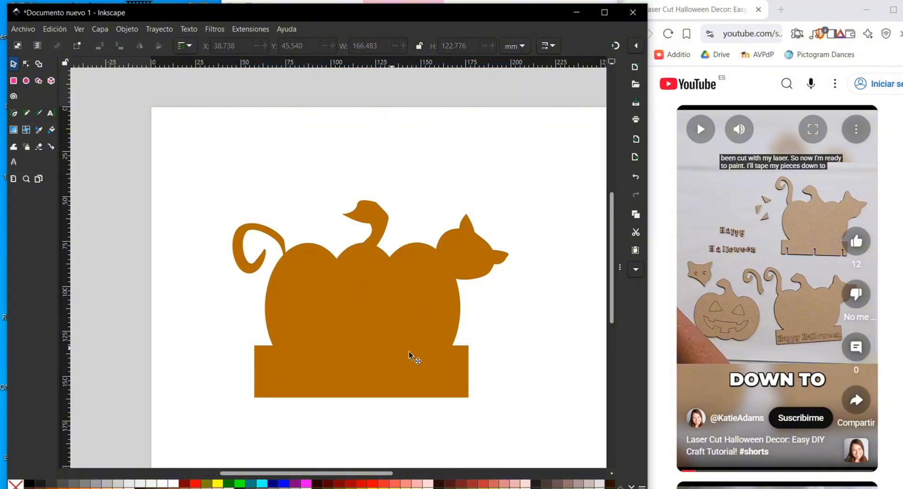
drag(413, 309, 419, 369)
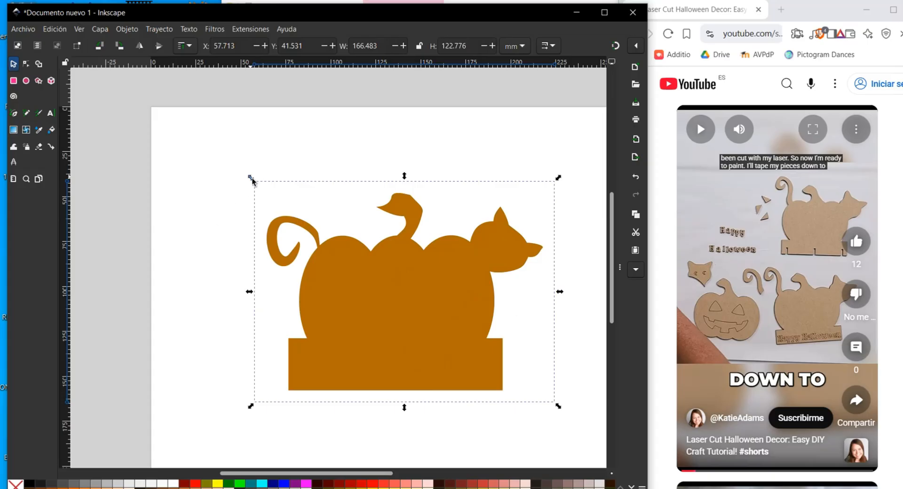
drag(250, 178, 301, 218)
click(241, 235)
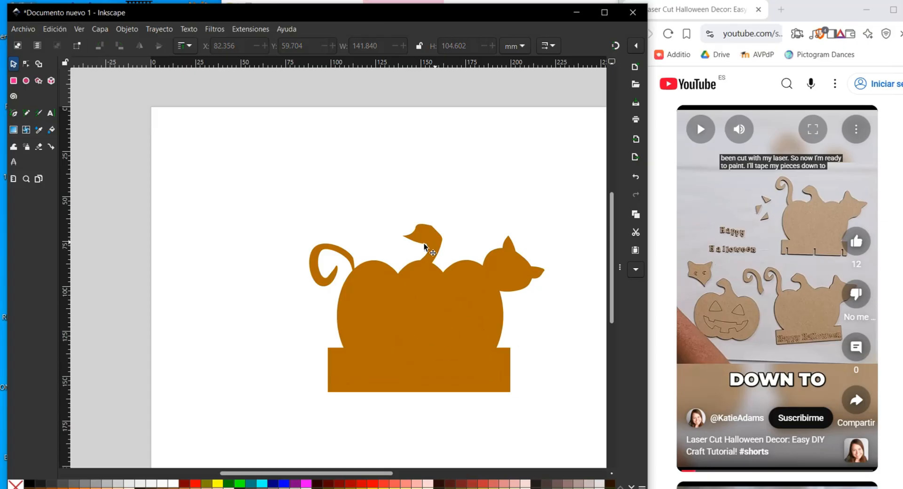
drag(424, 245, 413, 177)
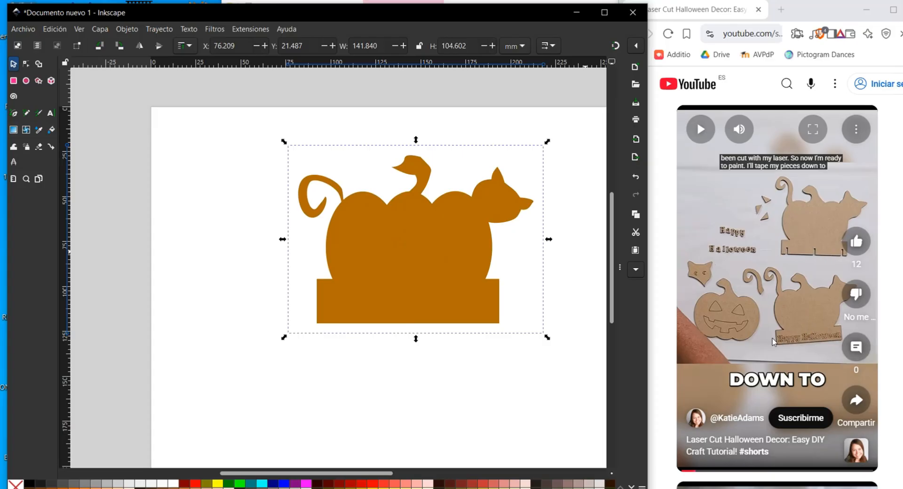
drag(465, 282, 394, 254)
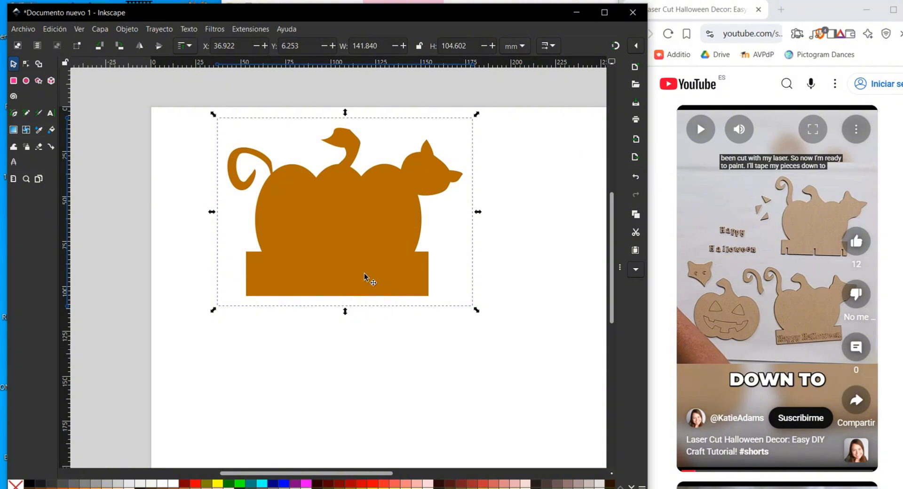
Duplicate the silhouette and place the copy in the lower-right area of the page
right_click(372, 235)
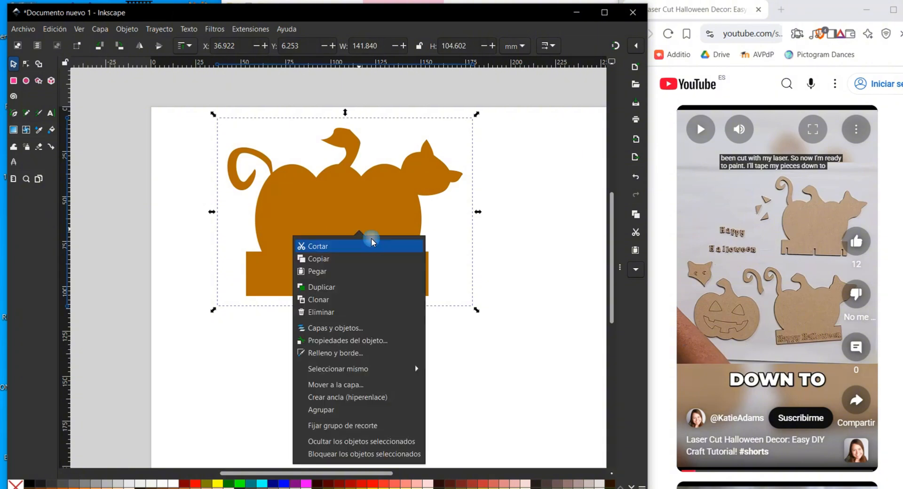
click(323, 286)
drag(355, 204, 373, 306)
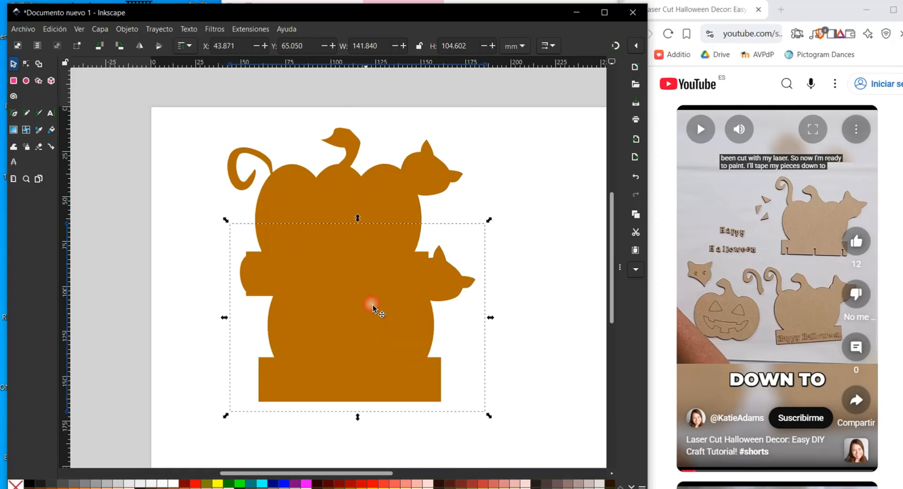
scroll(384, 220, down, 5)
drag(384, 220, 530, 279)
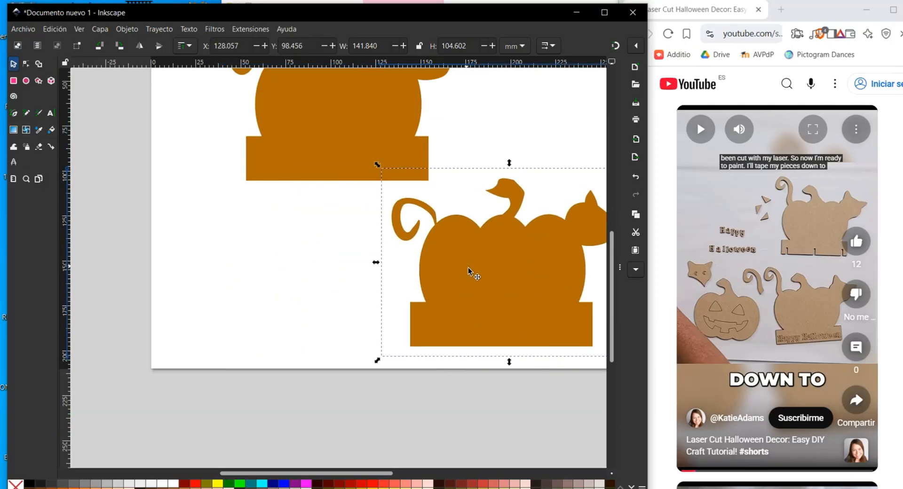
Shift the original silhouette closer to the page's upper-left corner and fit the copy fully inside the lower-right corner
scroll(467, 267, down, 2)
scroll(359, 246, up, 4)
drag(407, 228, 361, 224)
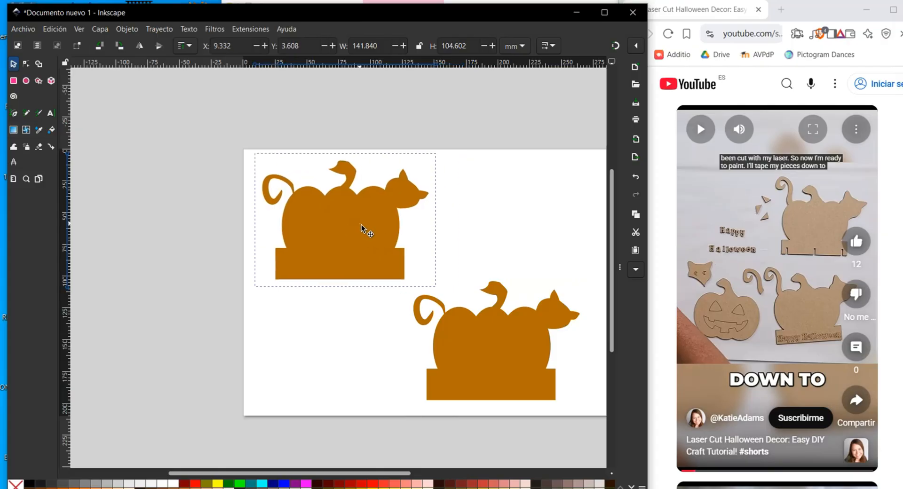
drag(518, 349, 532, 351)
drag(399, 474, 433, 478)
mouse_move(424, 384)
mouse_down()
mouse_move(435, 381)
mouse_move(428, 385)
mouse_up()
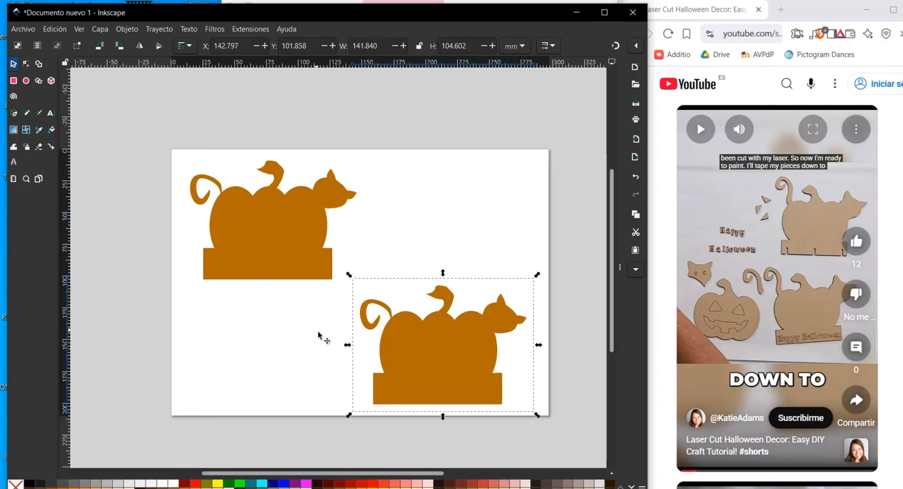
Add the text "HAPPY HALLOWEEN" in Berlin Sans FB Bold, 64 pt, centred below the upper-left silhouette
scroll(319, 334, up, 1)
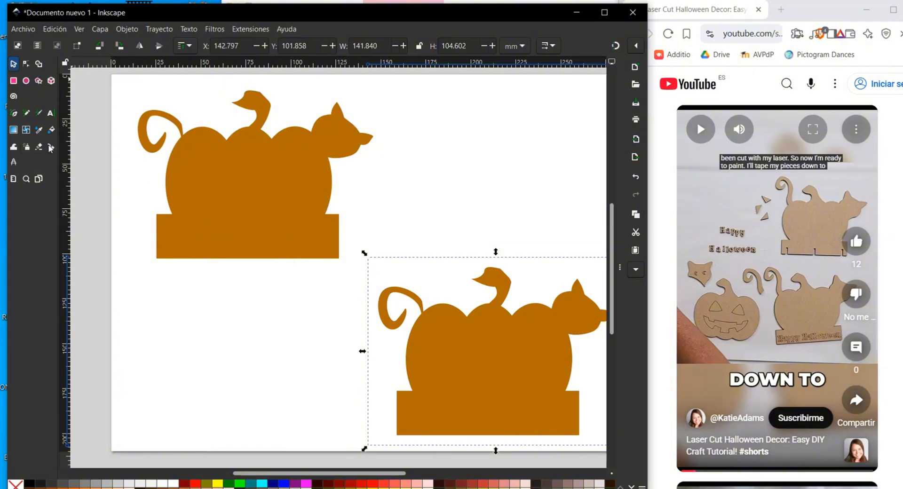
click(51, 114)
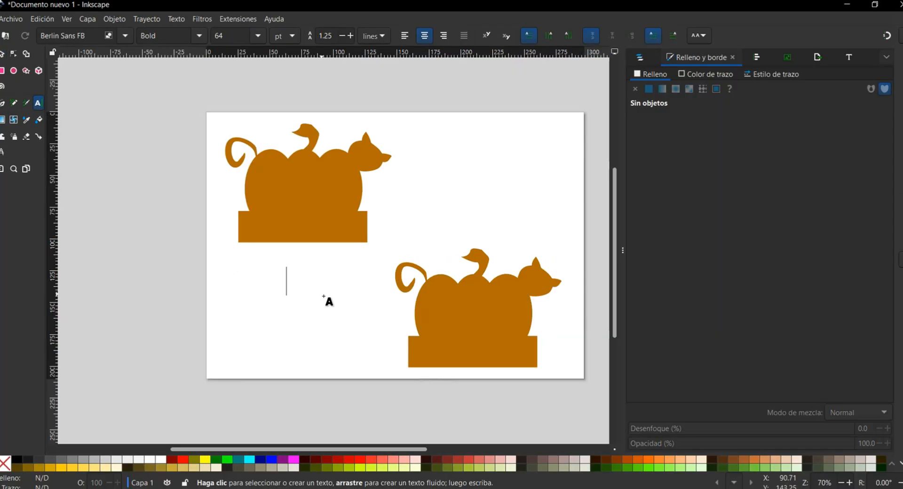
text(HA)
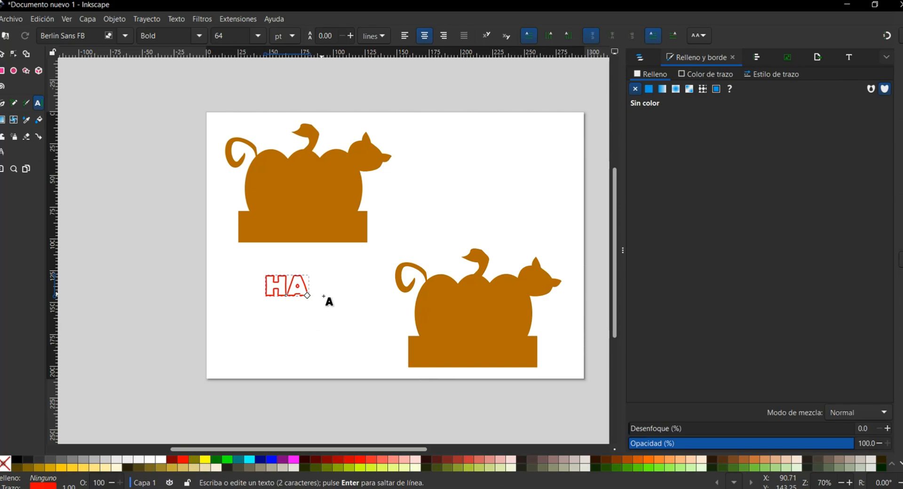
text(PPY HALLO)
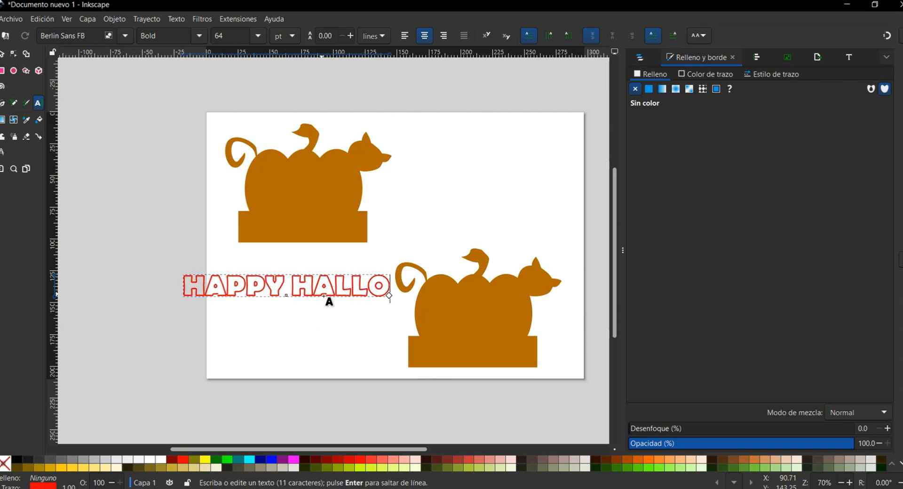
text(WEEN)
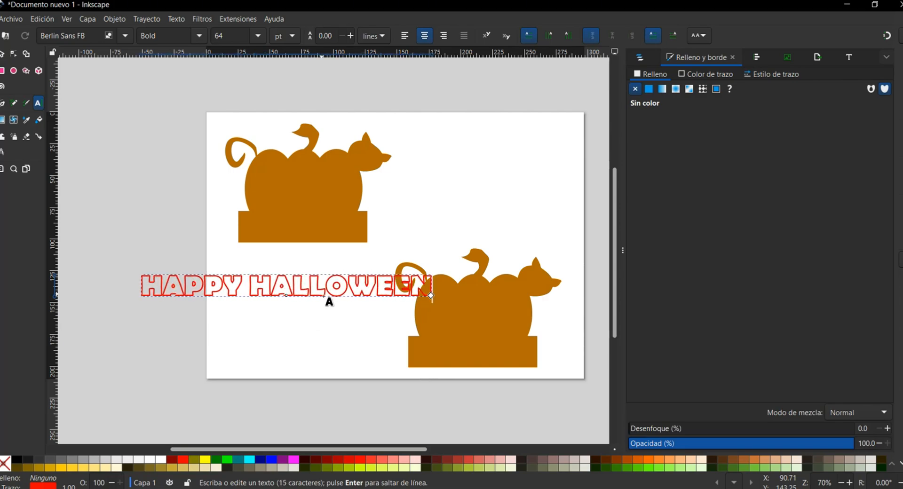
Give the "HAPPY HALLOWEEN" text a flat red fill with saturation 100, value 100 and alpha 99
click(649, 89)
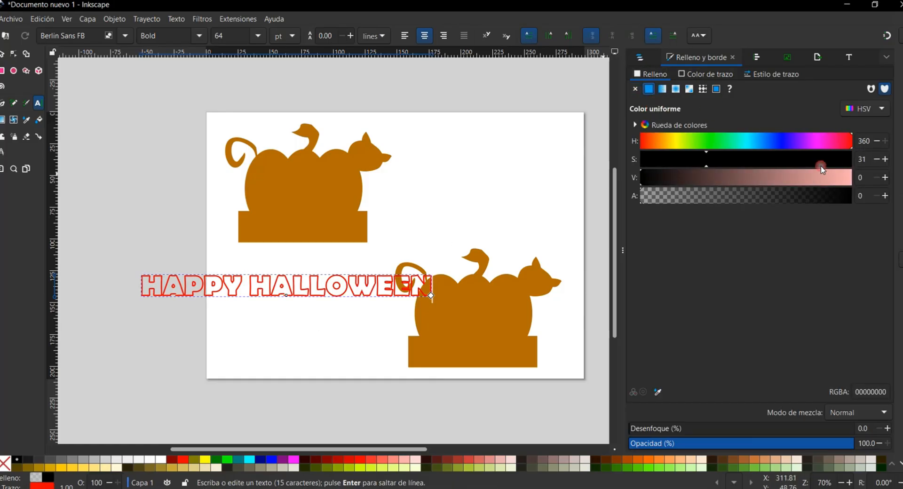
drag(820, 167, 851, 167)
click(852, 176)
click(849, 194)
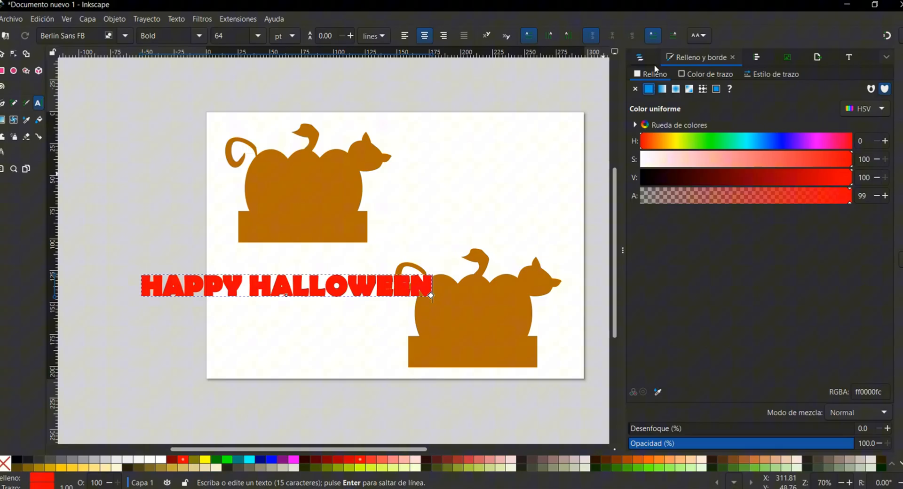
click(662, 89)
click(648, 90)
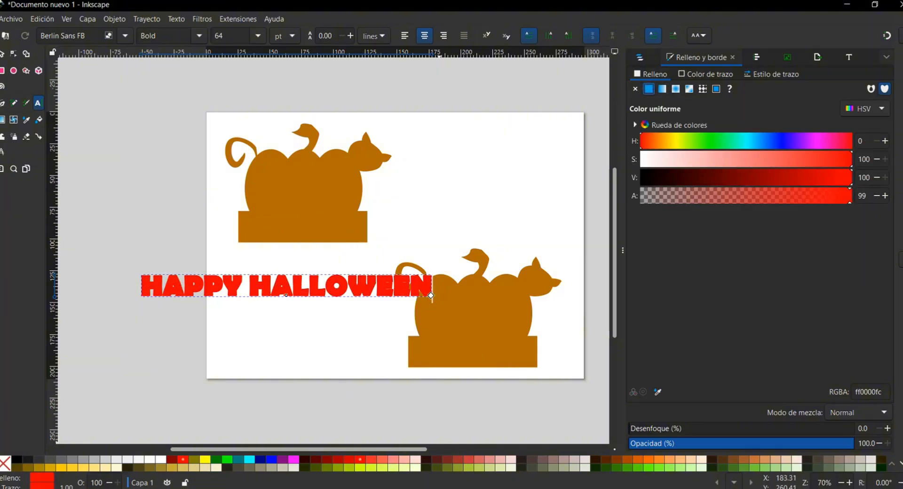
Give the whole "HAPPY HALLOWEEN" text a flat near-black outline with hue 0, saturation 100, value 7 and alpha 98
key(alt+Tab)
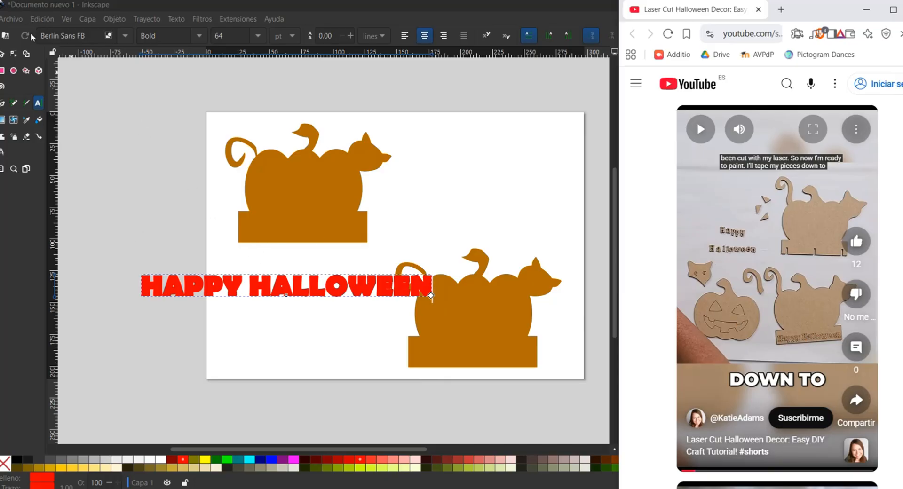
click(2, 56)
double_click(312, 289)
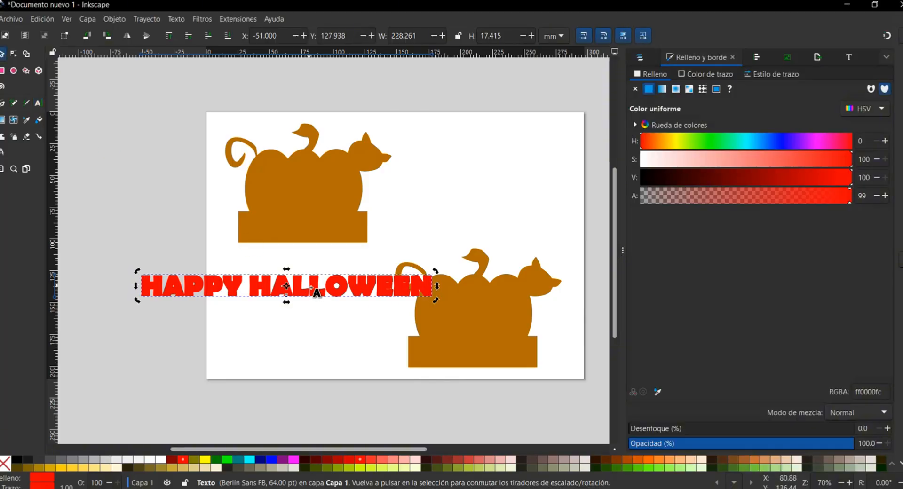
triple_click(320, 294)
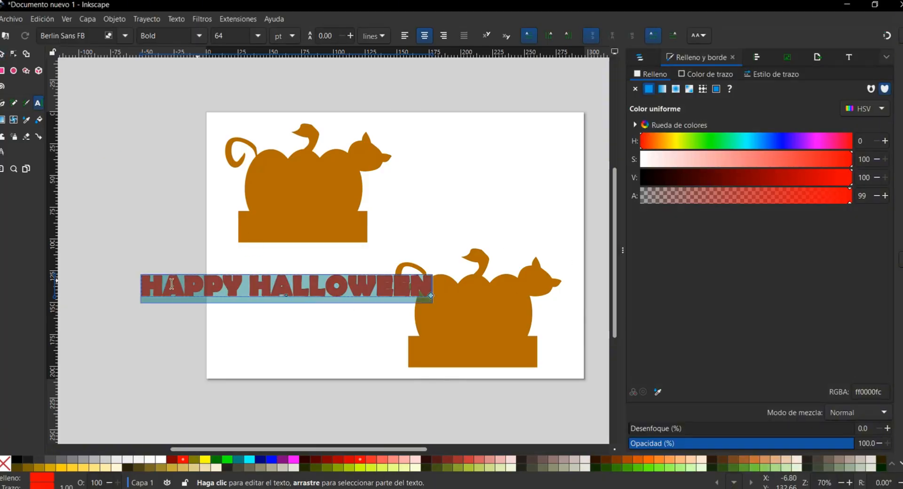
scroll(201, 294, up, 4)
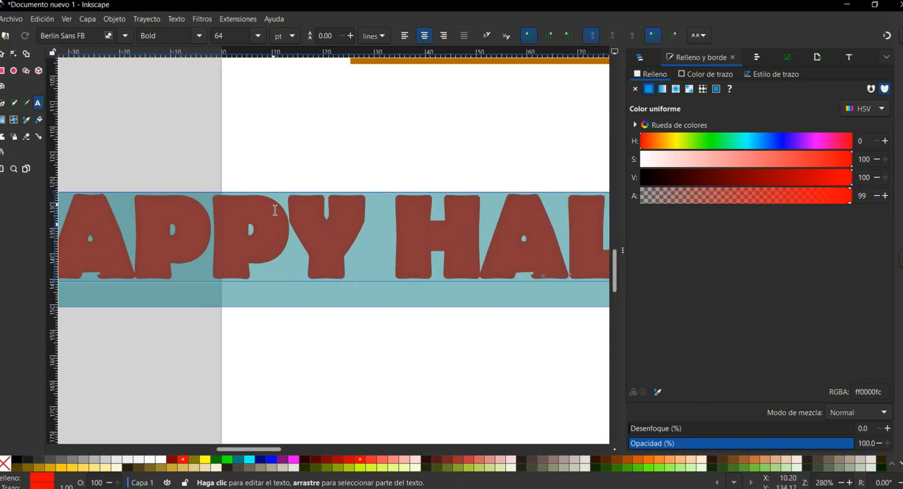
click(286, 258)
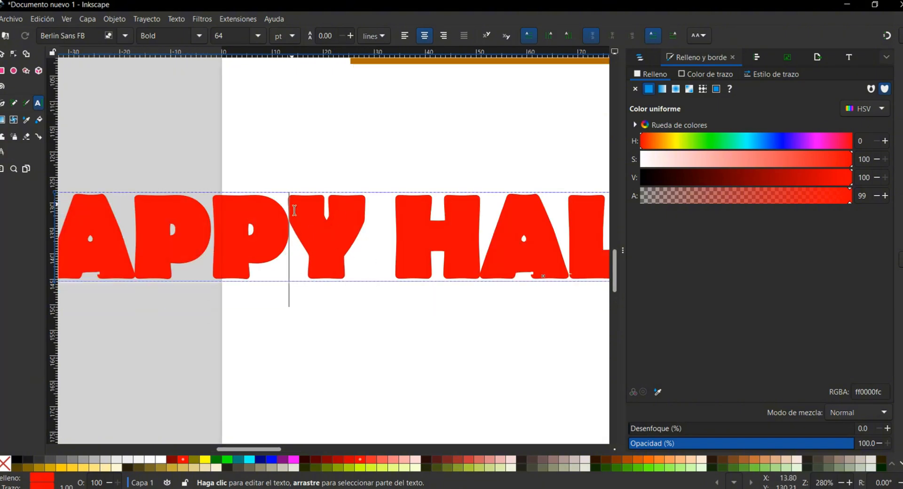
key(ctrl+a)
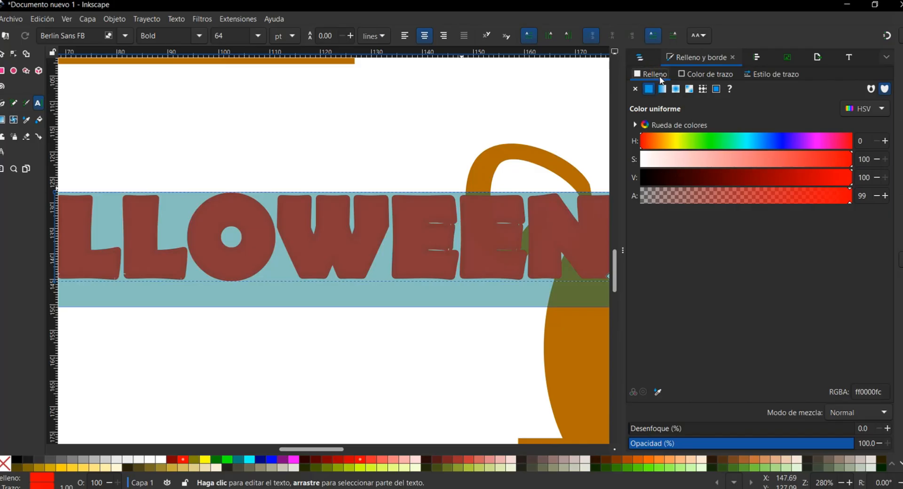
click(702, 77)
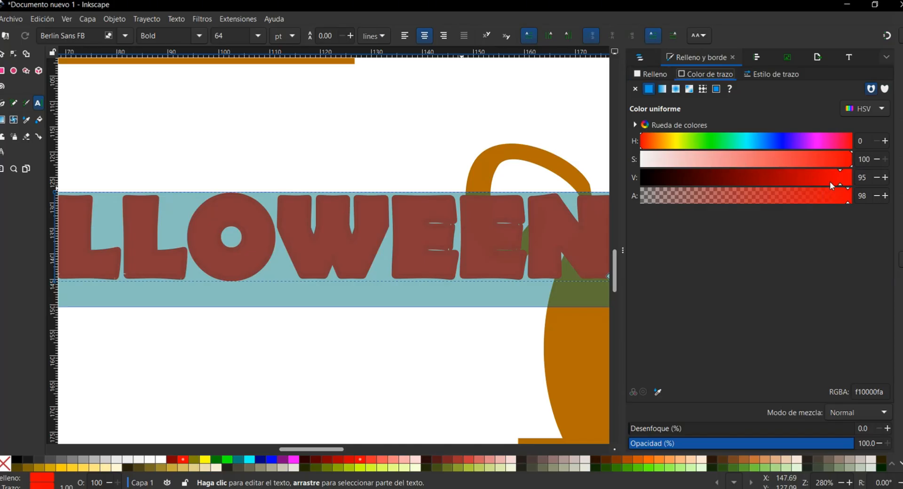
drag(832, 185, 653, 177)
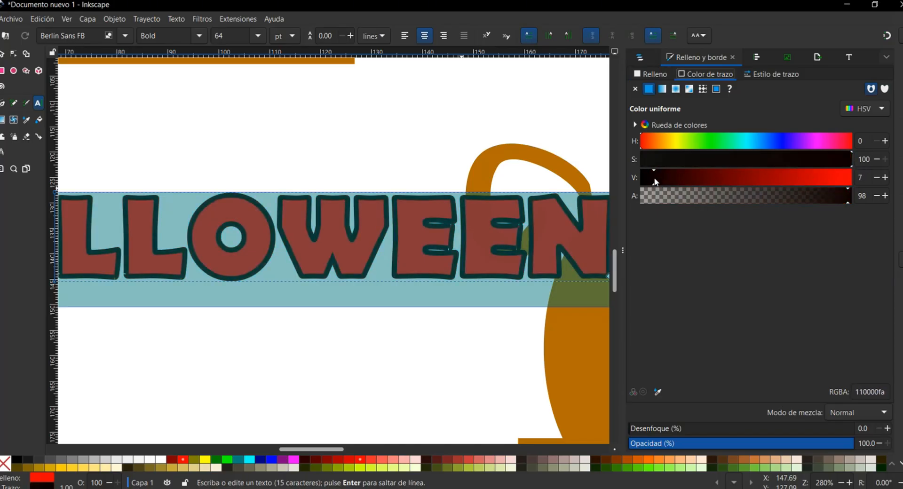
Remove the fill colour from the whole "HAPPY HALLOWEEN" text, leaving only its outline
click(474, 232)
key(ctrl+a)
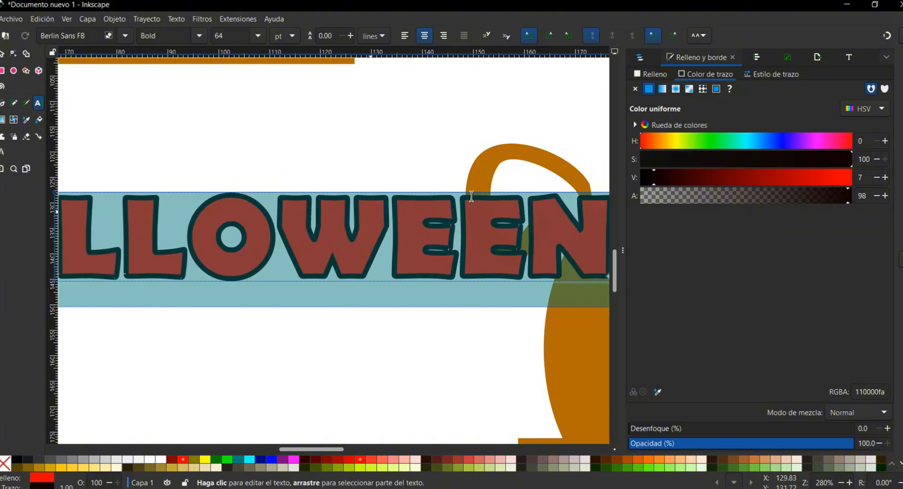
click(651, 74)
click(340, 247)
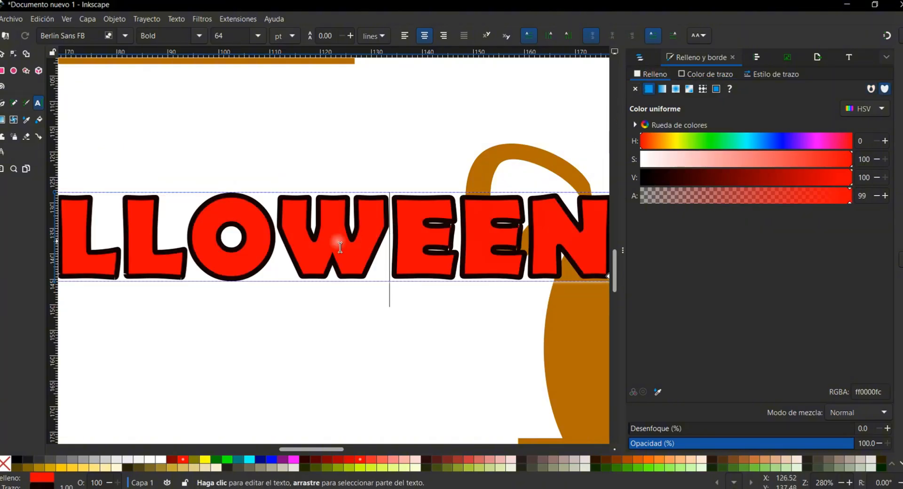
key(ctrl+a)
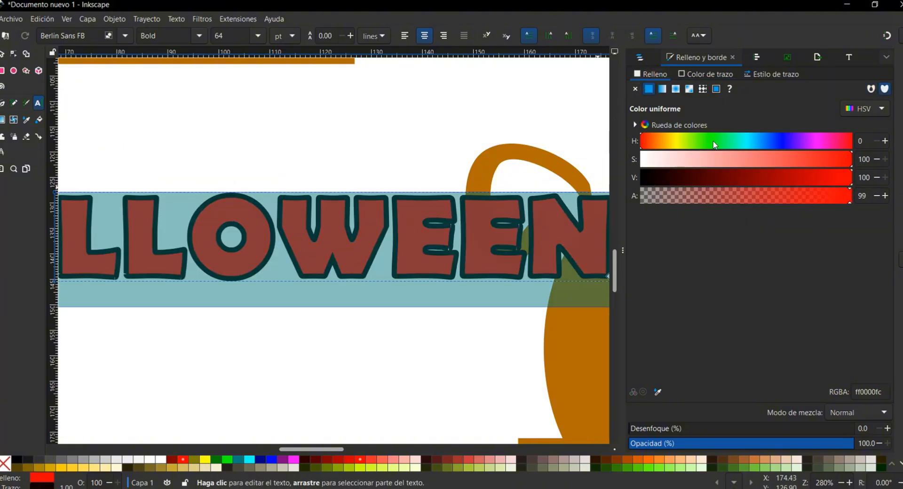
click(635, 90)
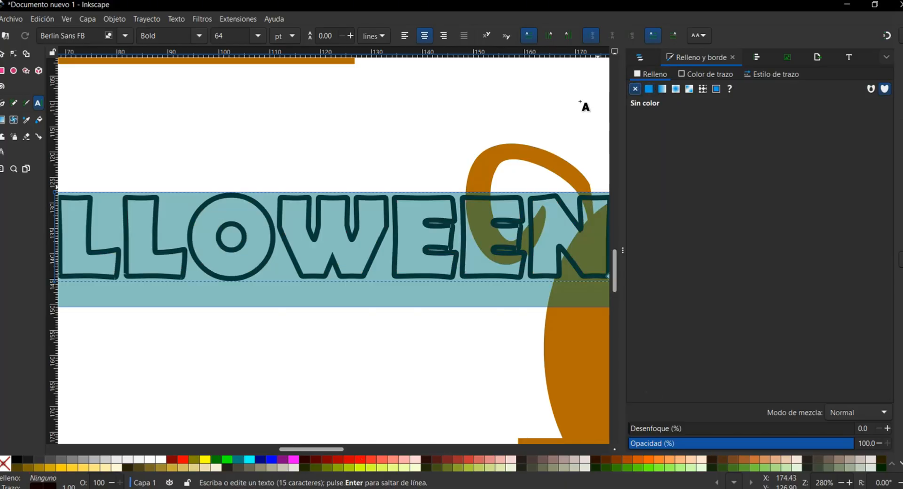
click(549, 98)
Reduce the "HAPPY HALLOWEEN" text to a font size of 20 pt
scroll(390, 319, down, 4)
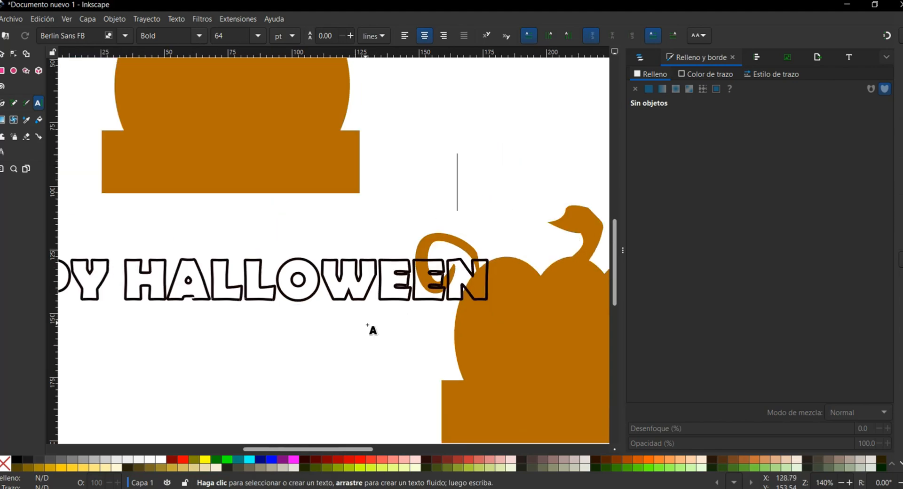
click(362, 300)
key(ctrl+a)
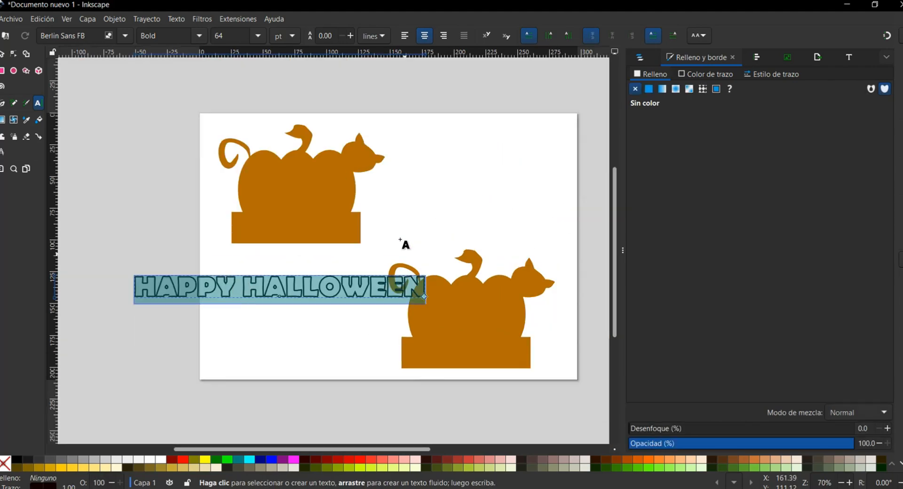
click(262, 36)
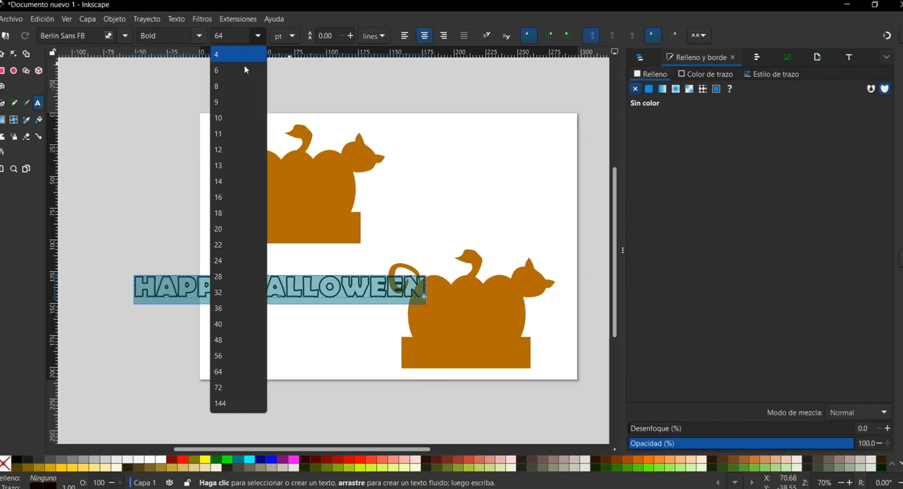
click(230, 150)
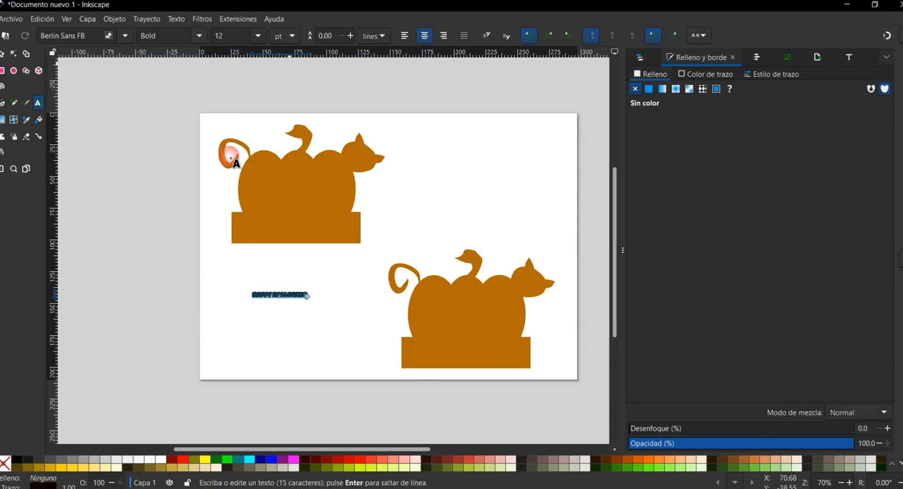
click(293, 36)
click(257, 36)
click(257, 37)
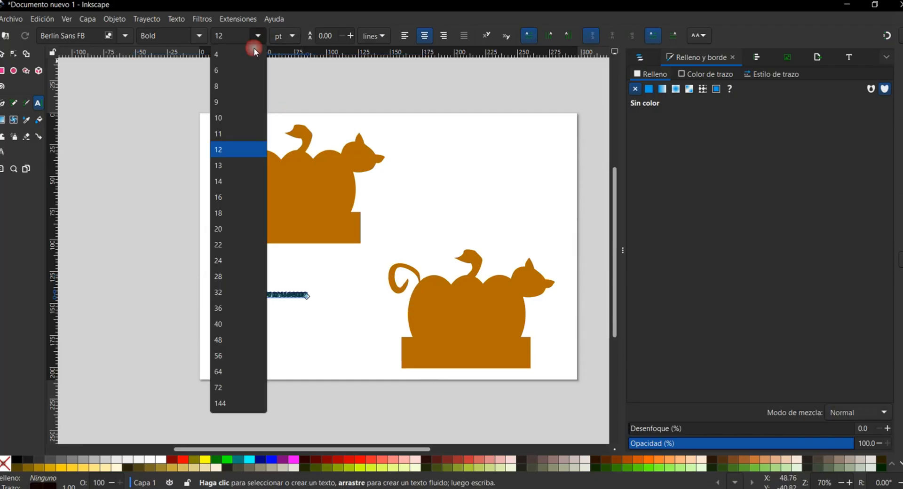
click(231, 235)
key(Escape)
scroll(287, 309, up, 3)
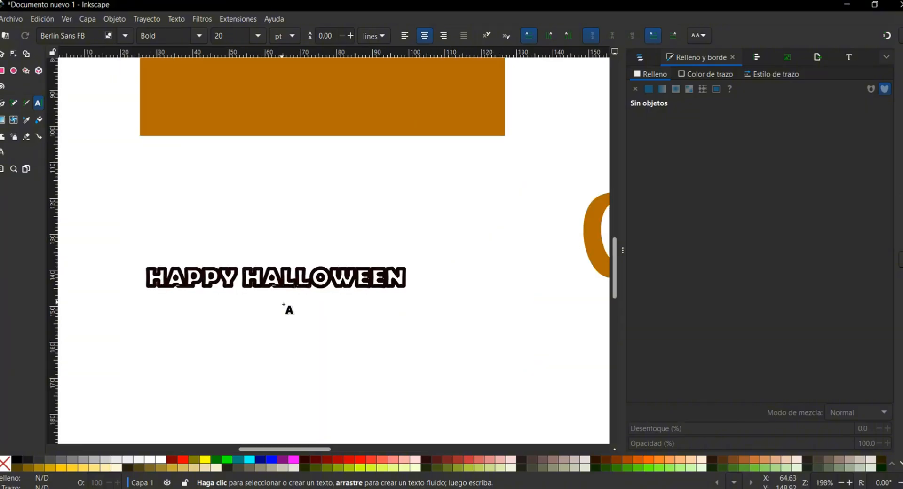
Move the text onto the lower-right silhouette's rectangular base and enlarge it to about 97 by 12.6 mm
click(2, 53)
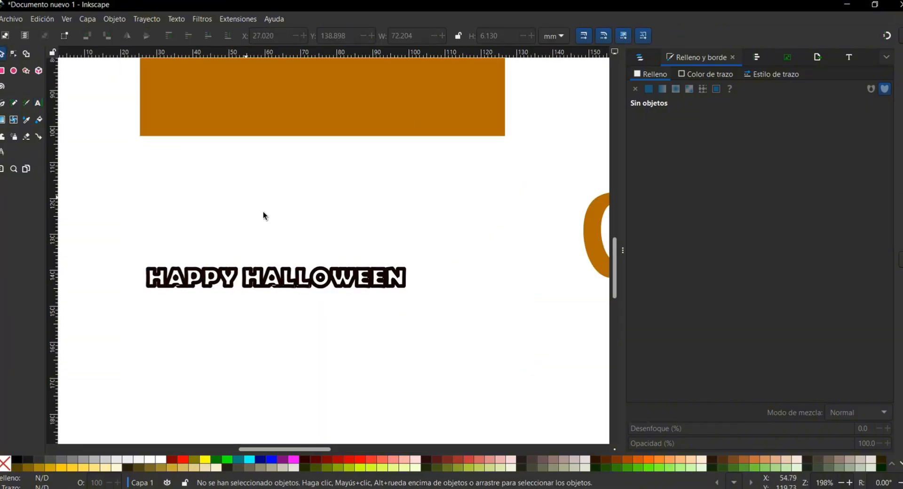
drag(208, 282, 458, 302)
scroll(386, 361, down, 2)
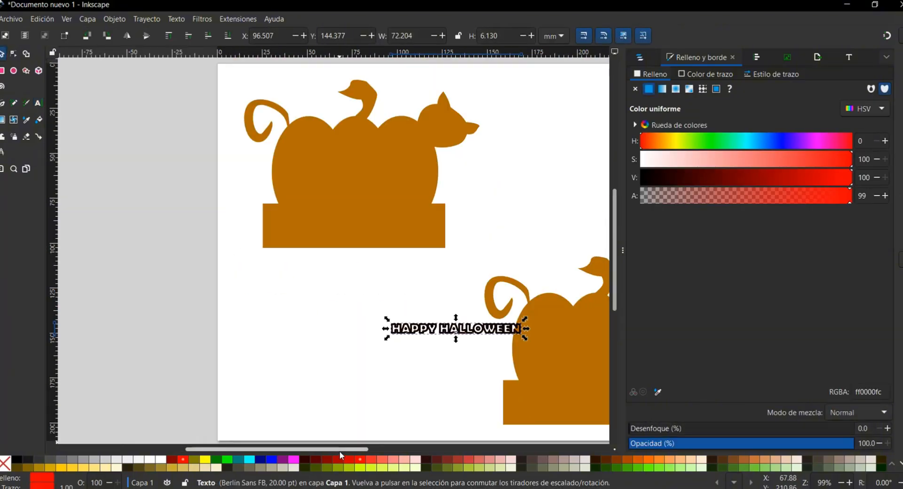
drag(341, 450, 441, 461)
drag(207, 332, 405, 437)
drag(385, 400, 361, 405)
key(Escape)
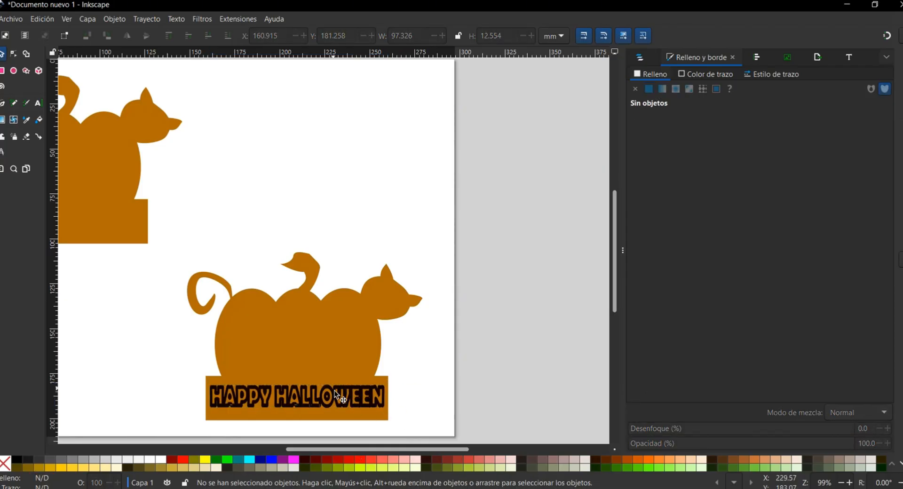
Flatten the text on the base to about 9.9 mm high while keeping its width
ctrl+scroll(365, 405, down, 2)
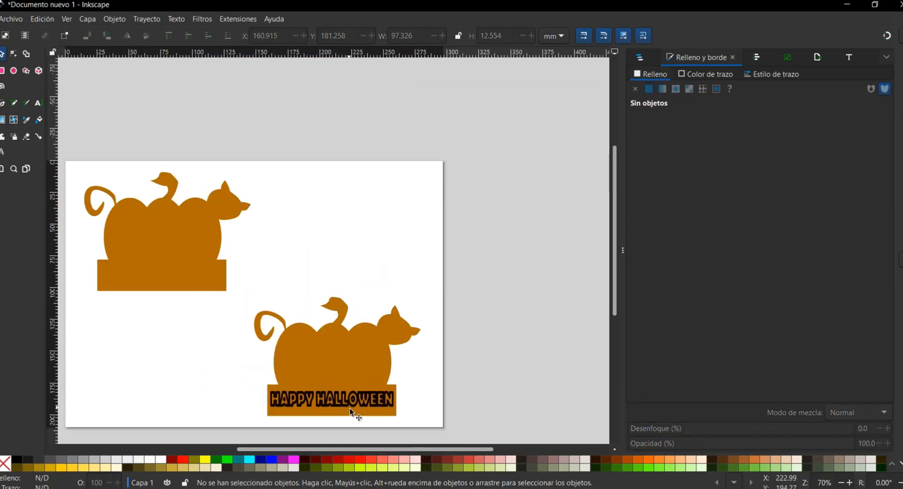
click(341, 396)
drag(333, 388, 337, 392)
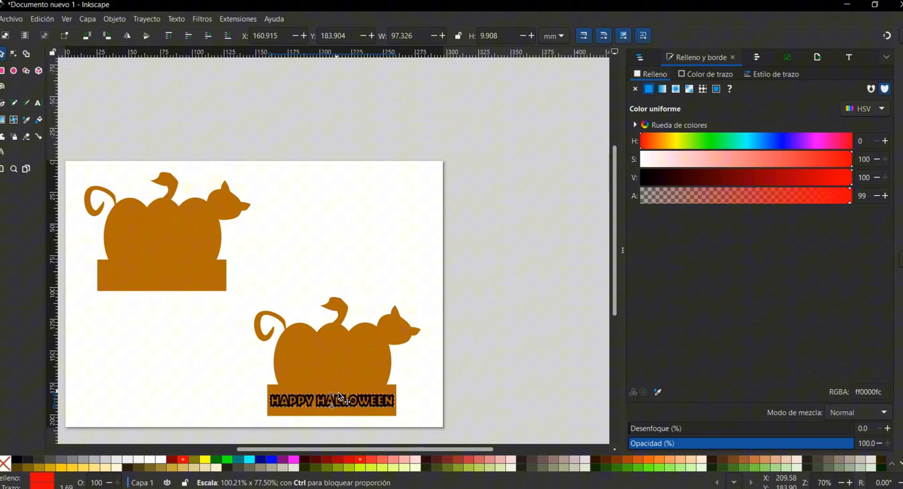
click(430, 396)
click(369, 405)
click(441, 395)
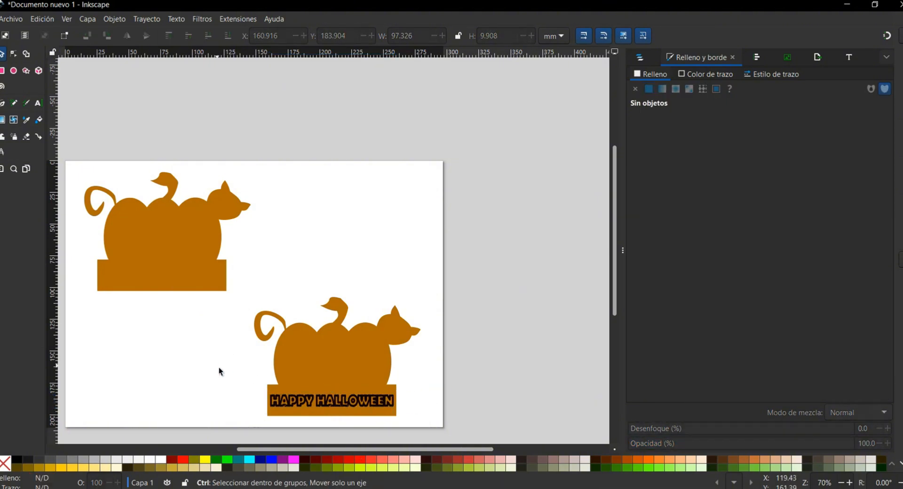
Check the lettering in the reference video and change the text's font to Berlin Sans FB Demi Bold
click(405, 488)
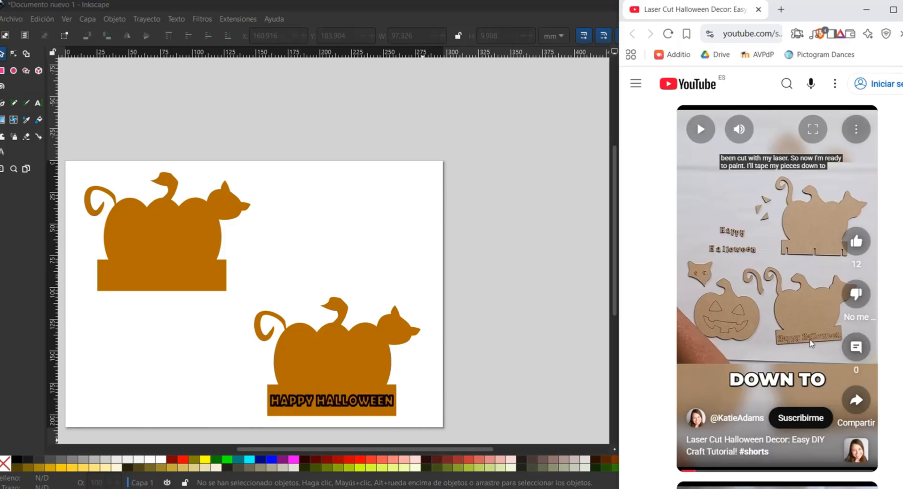
click(388, 401)
double_click(342, 401)
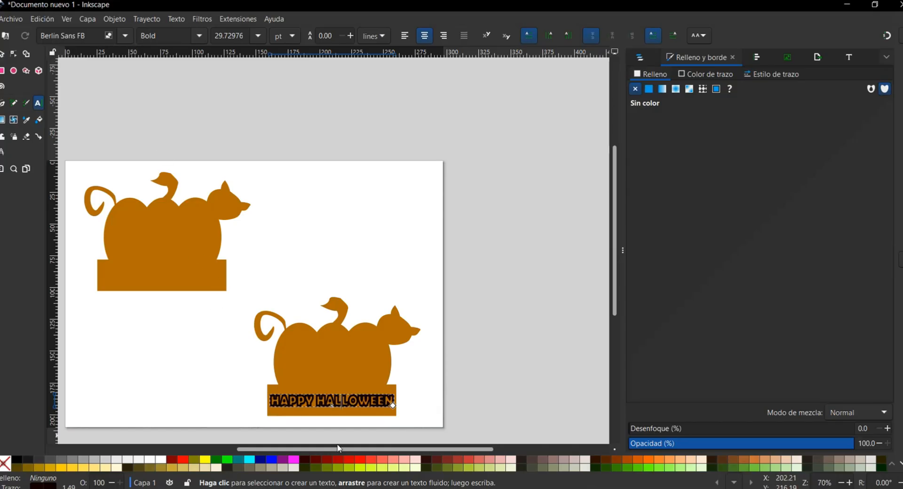
triple_click(356, 402)
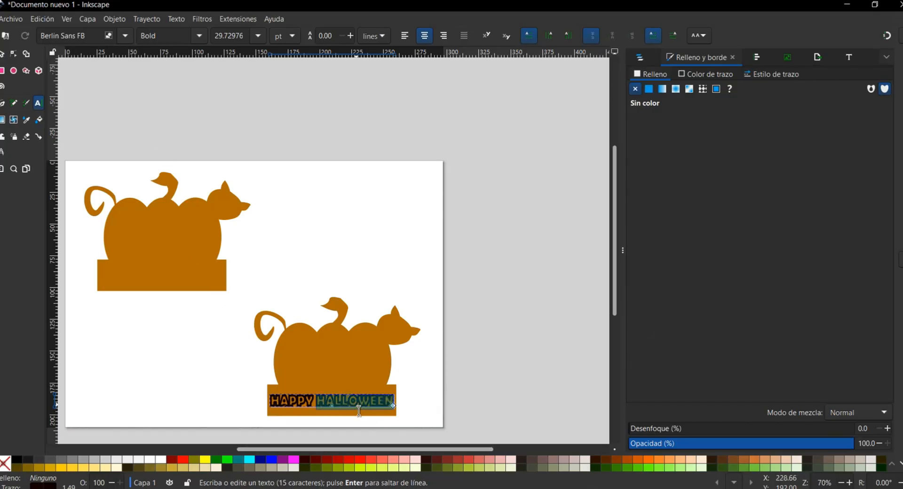
click(127, 37)
click(110, 96)
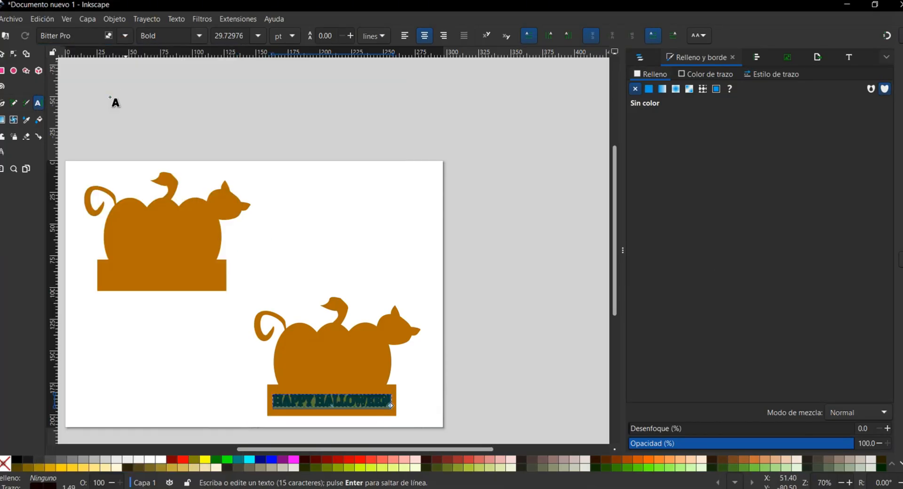
click(117, 35)
click(107, 74)
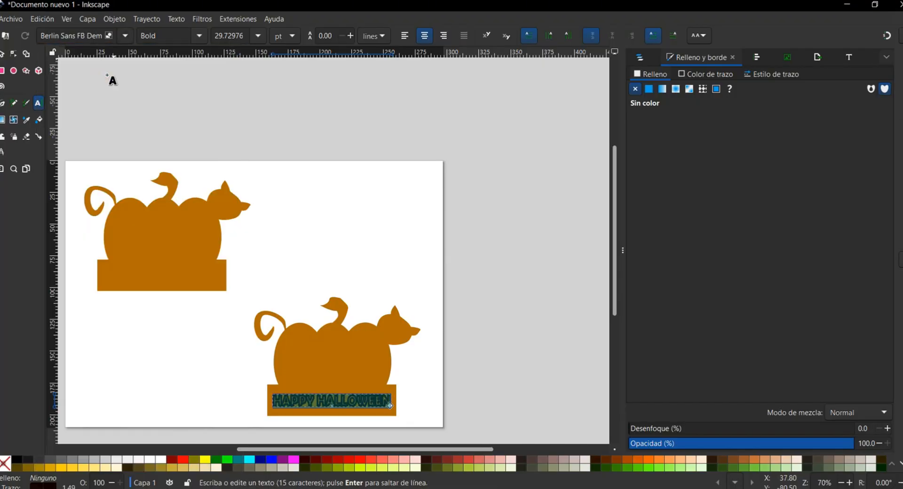
click(476, 373)
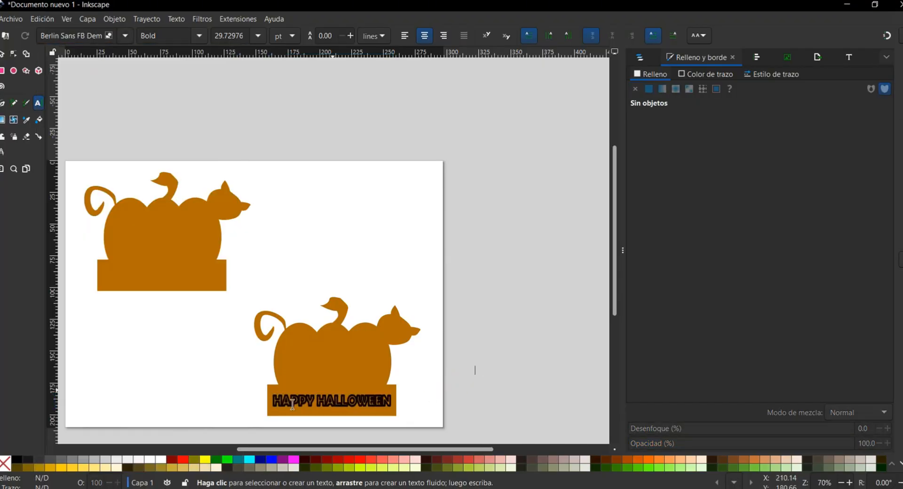
Scale the text to about 95 by 12 mm and centre it on the lower-right silhouette's base
click(2, 55)
click(349, 404)
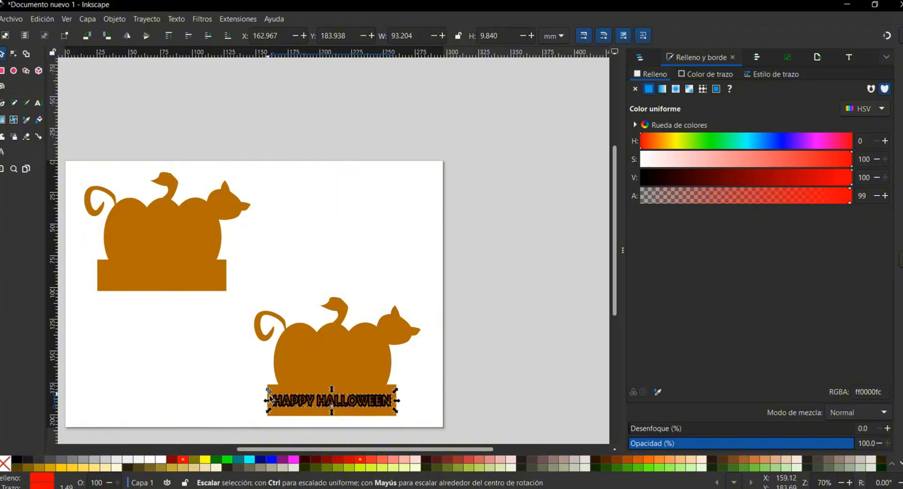
drag(271, 399, 270, 391)
click(353, 423)
drag(357, 411, 361, 412)
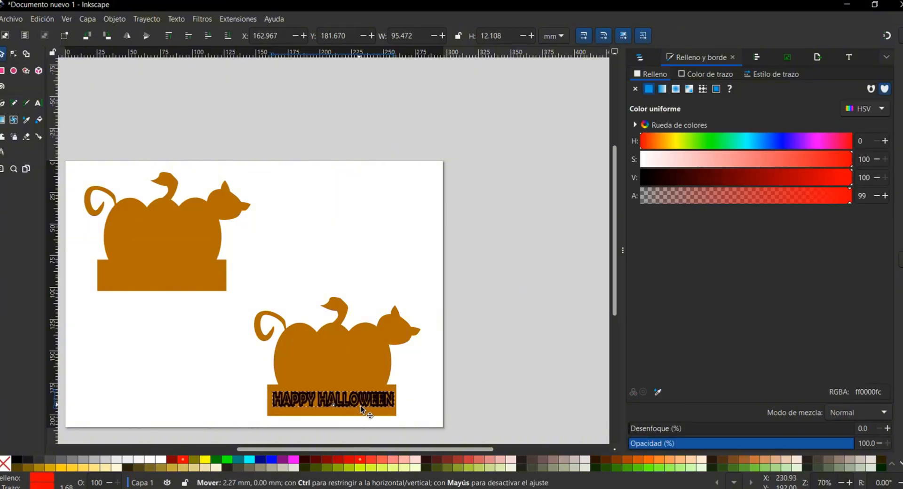
click(436, 406)
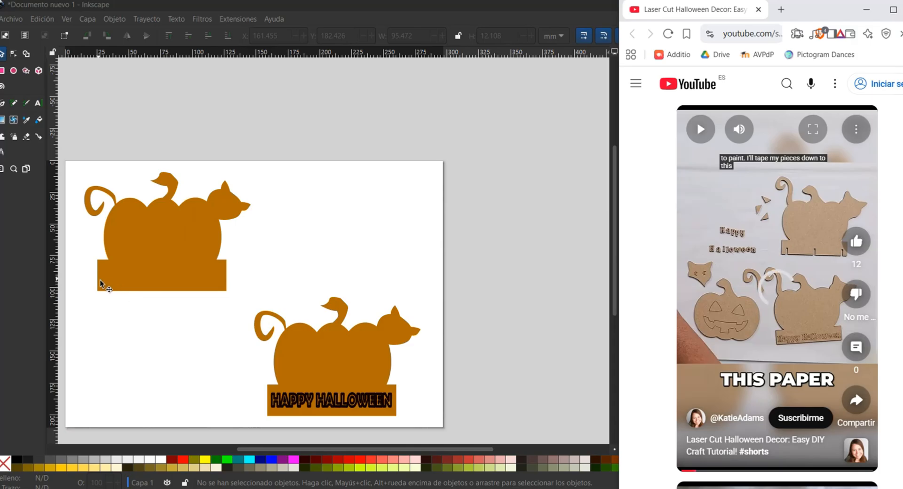
Draw an upright rectangle about 3.5 by 13.5 mm near the left end of the upper-left silhouette's base and fill it black
scroll(100, 279, up, 3)
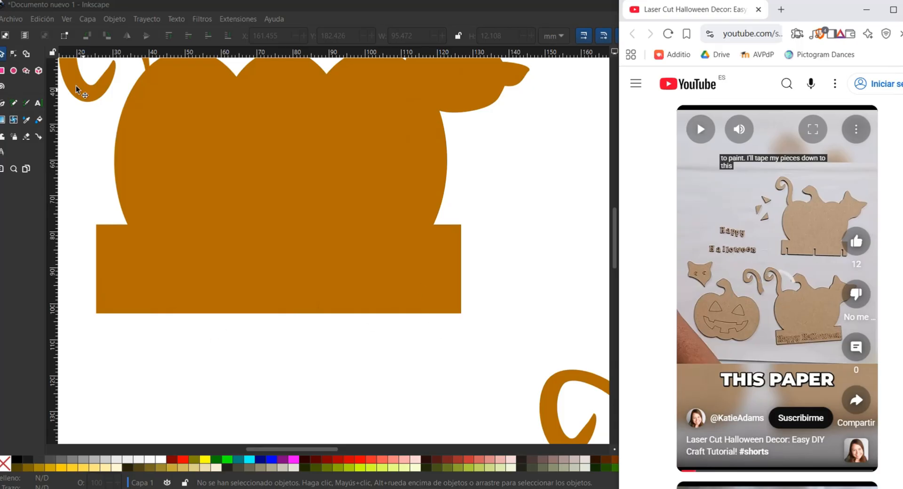
click(2, 71)
click(2, 71)
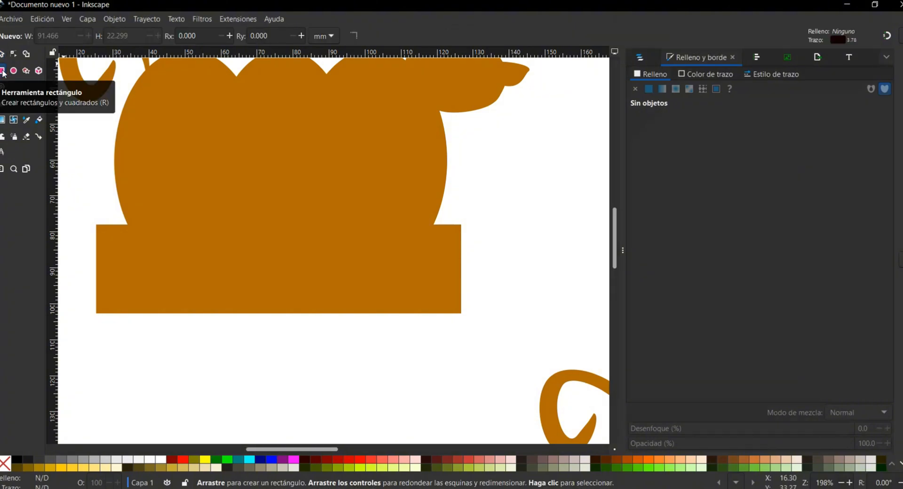
drag(142, 261, 158, 312)
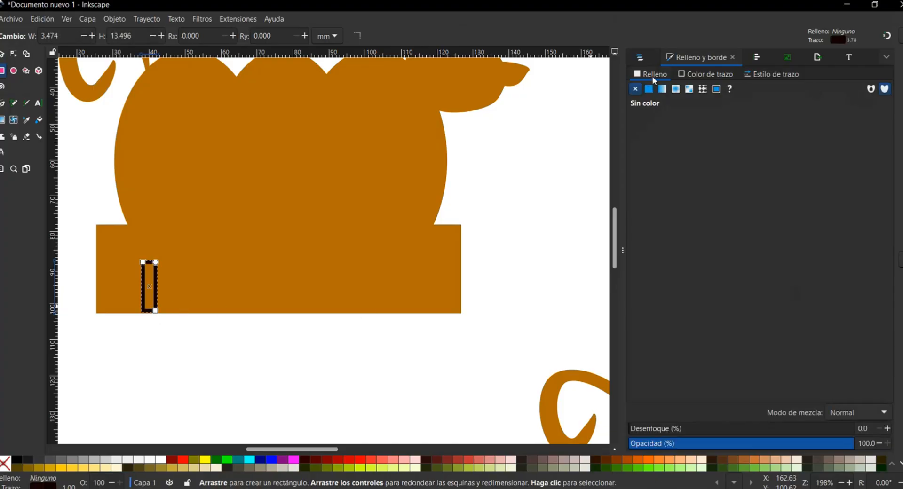
click(650, 89)
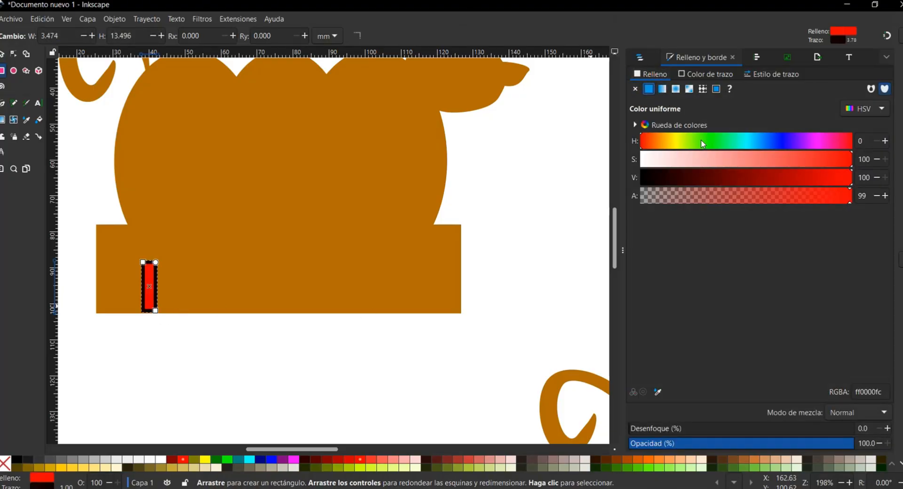
drag(657, 183, 642, 182)
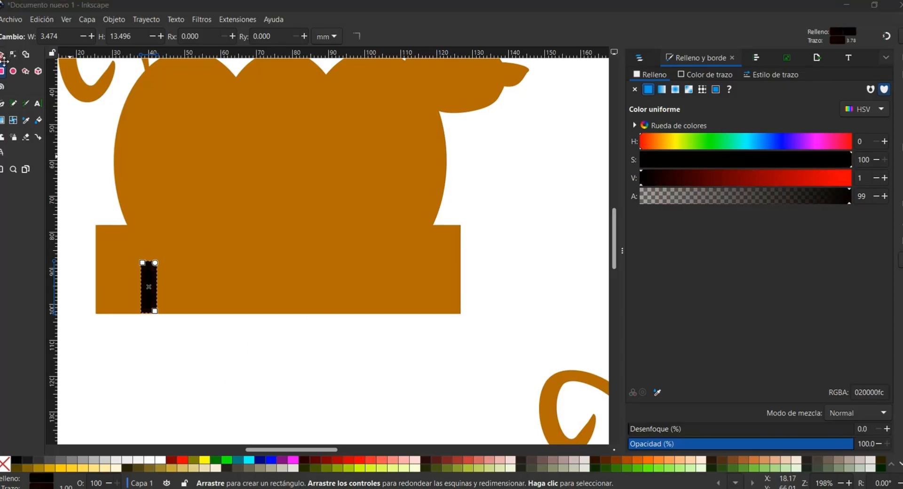
click(687, 74)
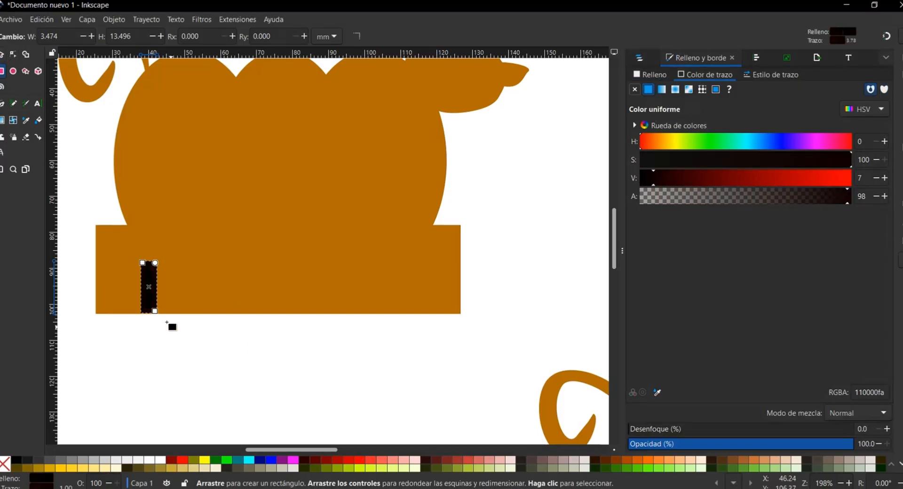
Move the black rectangle about 1 mm to the right along the base's bottom edge and keep it selected
key(s)
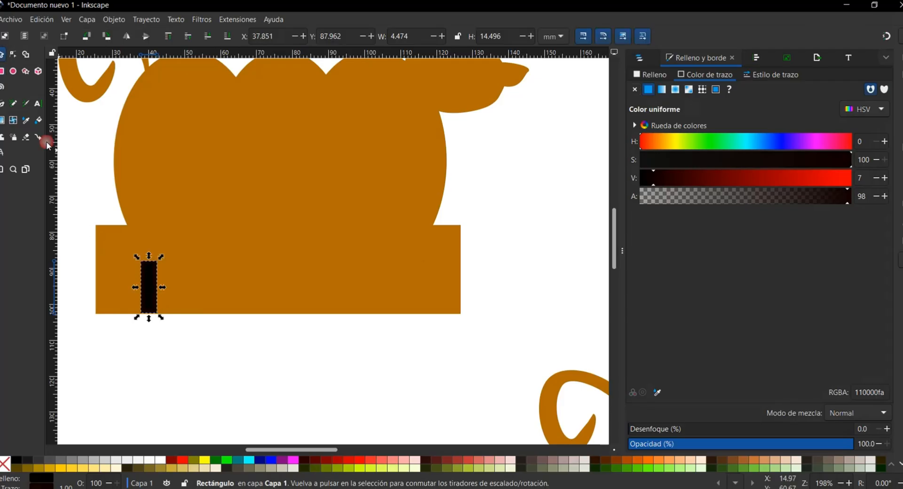
drag(152, 296, 155, 297)
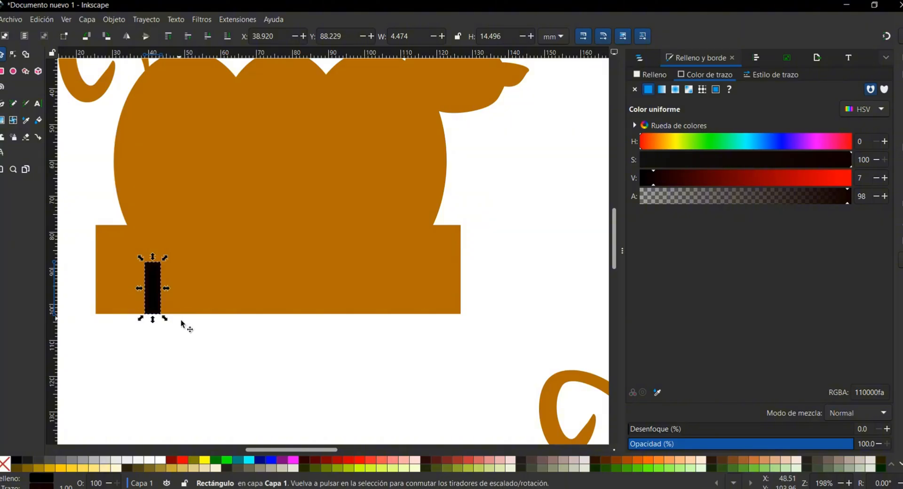
click(151, 285)
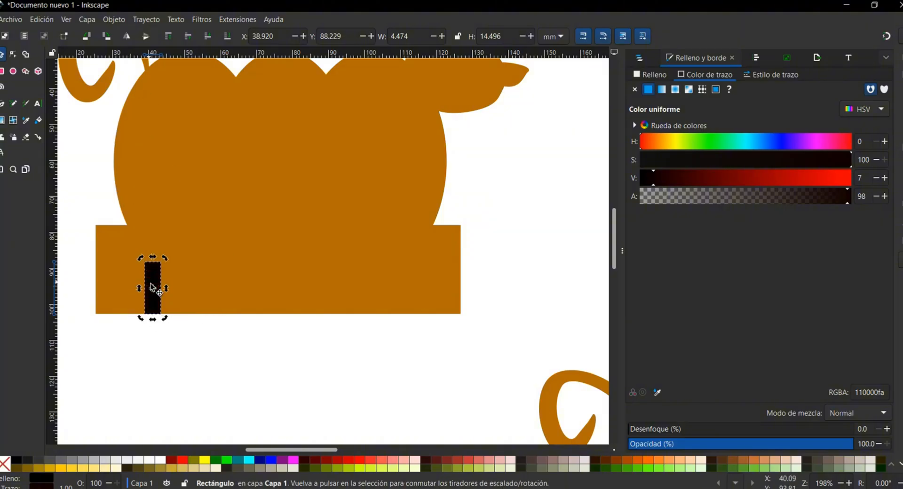
click(153, 288)
key(Escape)
click(156, 274)
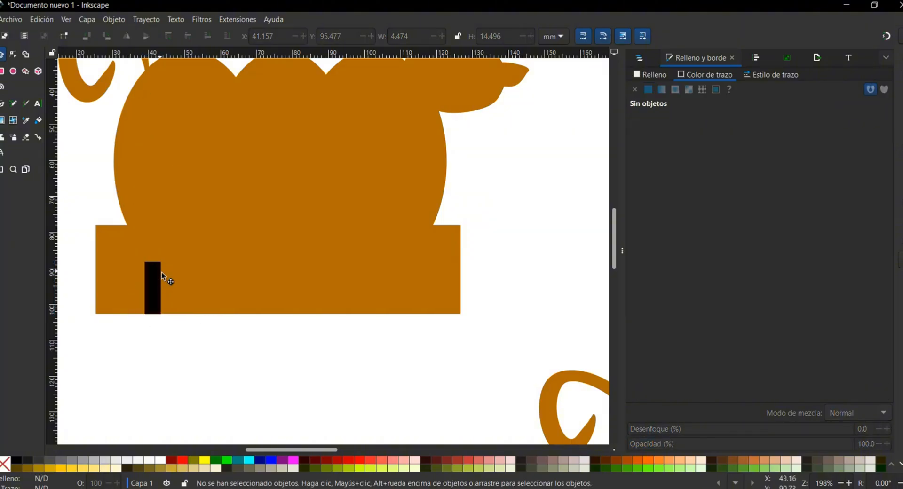
click(160, 279)
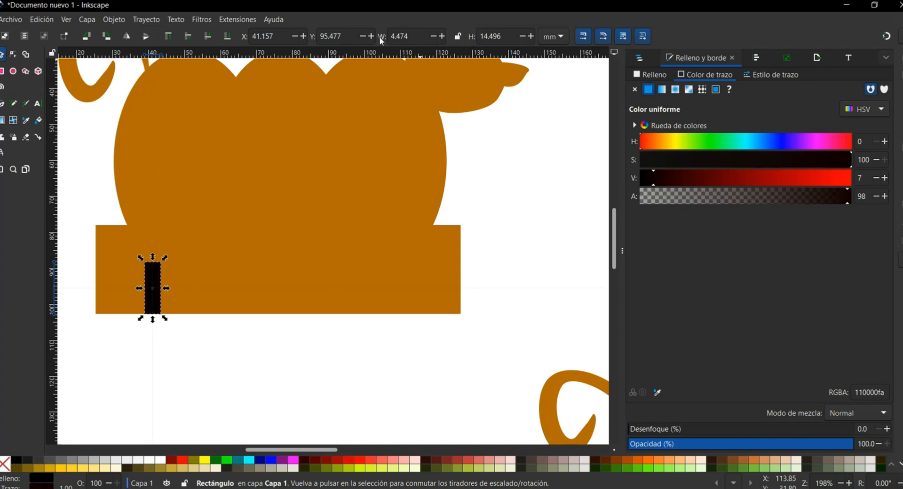
Set the black rectangle's width to 5 mm
click(423, 37)
click(408, 38)
double_click(407, 38)
text(5)
key(Return)
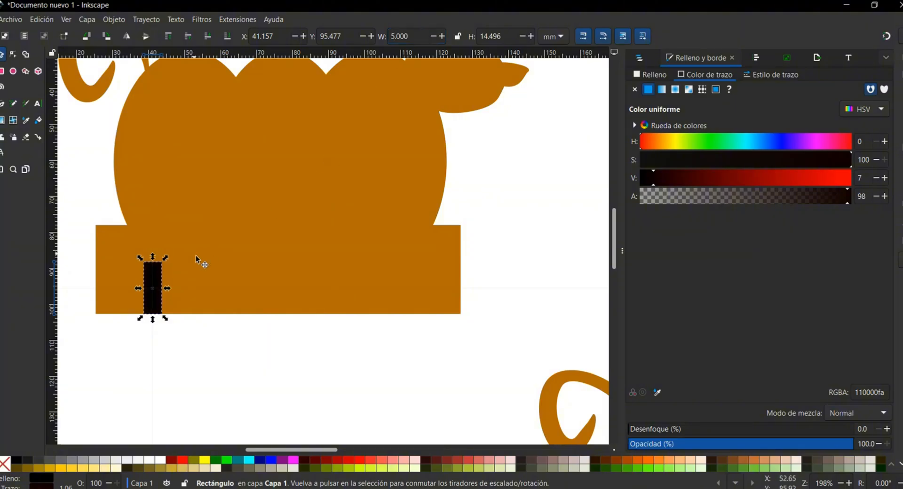
Try a 10 mm width for the black rectangle and set it back to 5 mm
double_click(407, 36)
text(10)
key(Return)
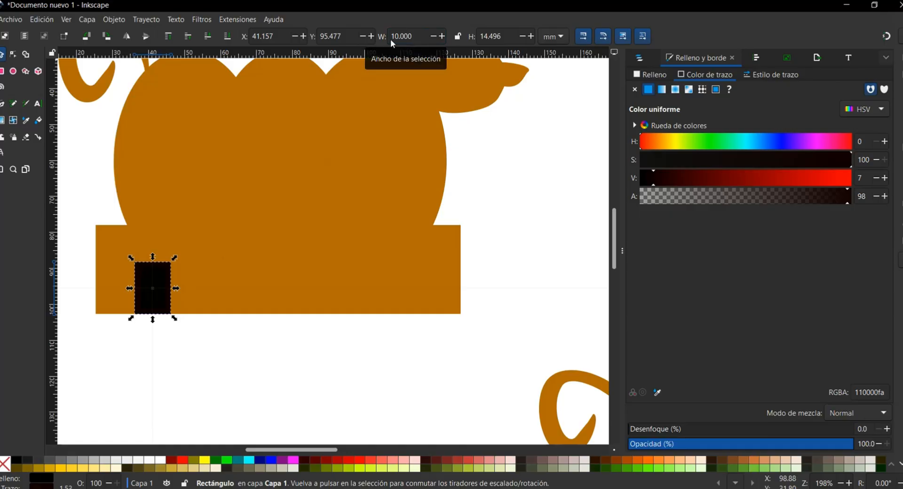
drag(391, 37, 401, 36)
text(5)
key(Return)
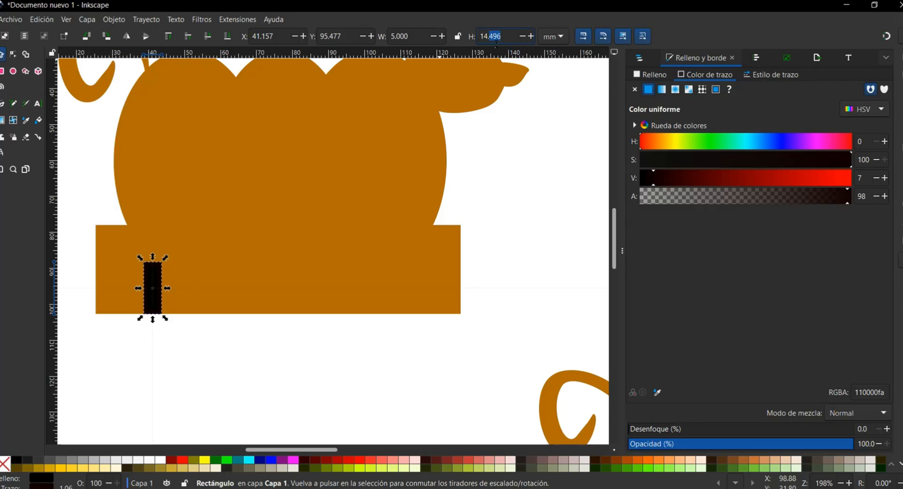
Try a 10 mm height for the black rectangle, and set its height to 15 mm
double_click(496, 42)
text(10)
key(Return)
double_click(499, 39)
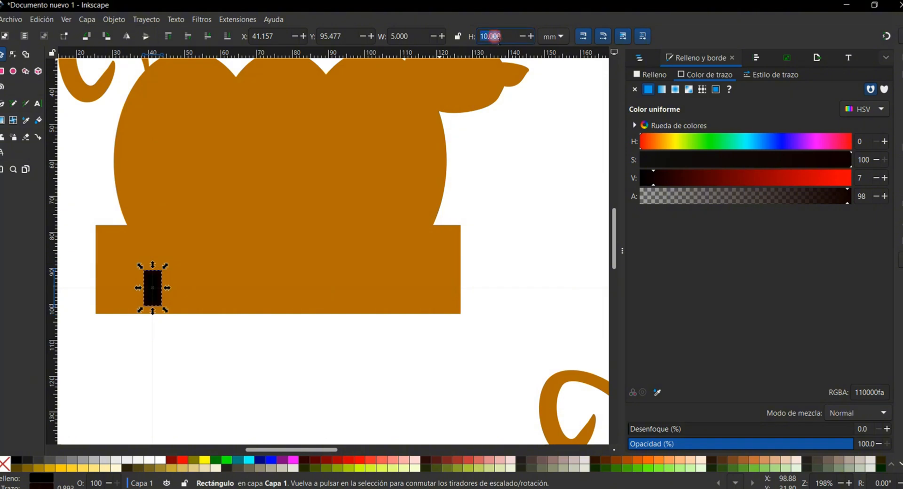
text(15)
key(Return)
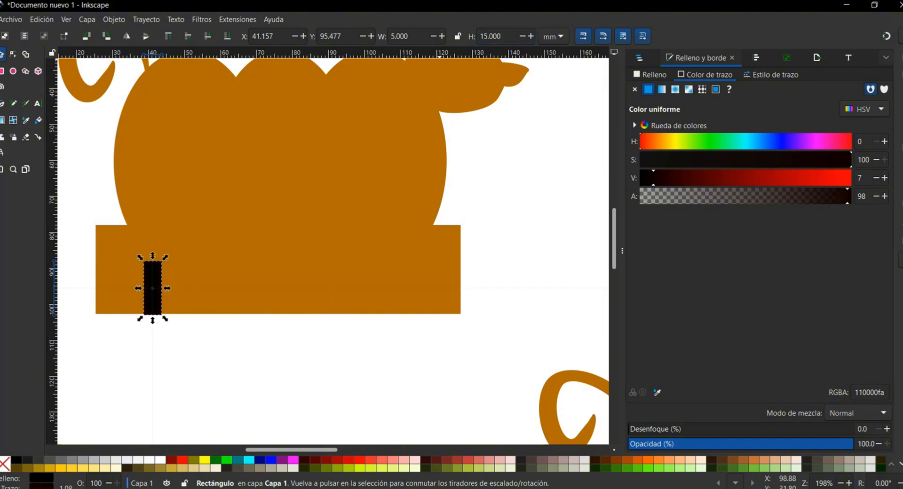
Align the slot rectangle's lower end with the base's bottom edge, placing it at X 41.820 and Y 95.205 mm
click(243, 368)
click(159, 293)
key(Right)
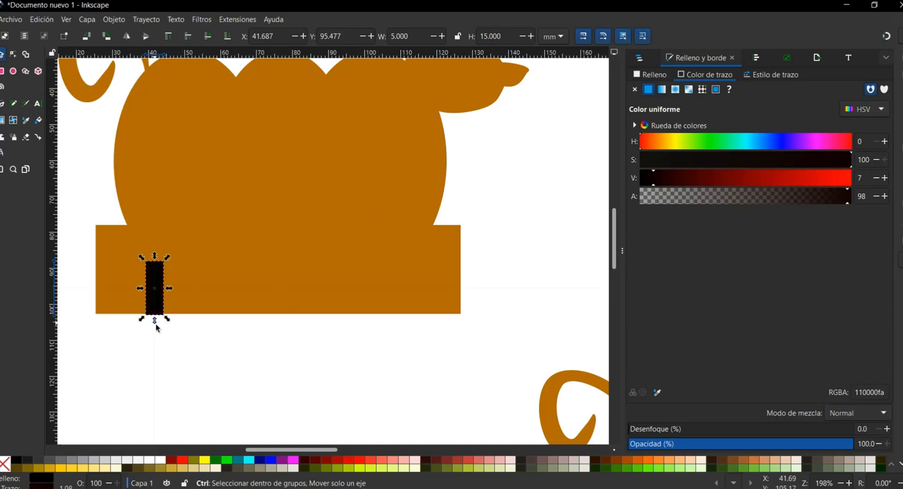
scroll(157, 326, up, 4)
drag(160, 283, 160, 233)
key(Down)
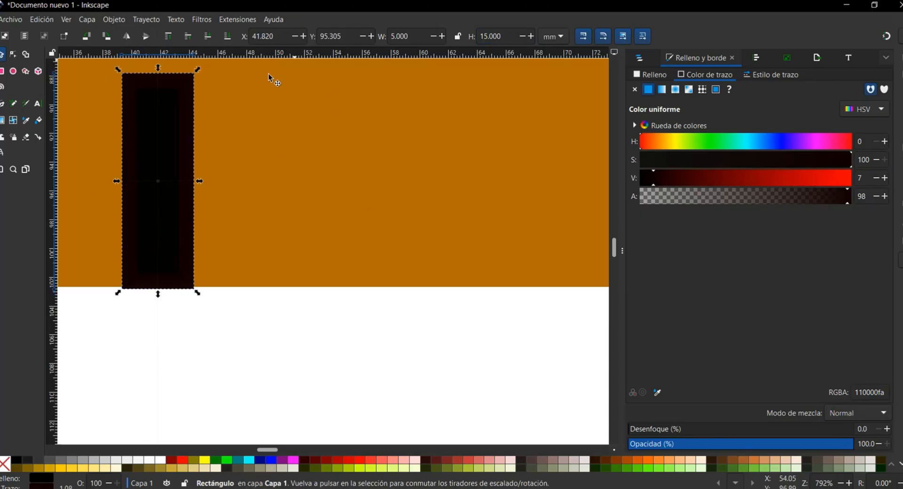
click(371, 38)
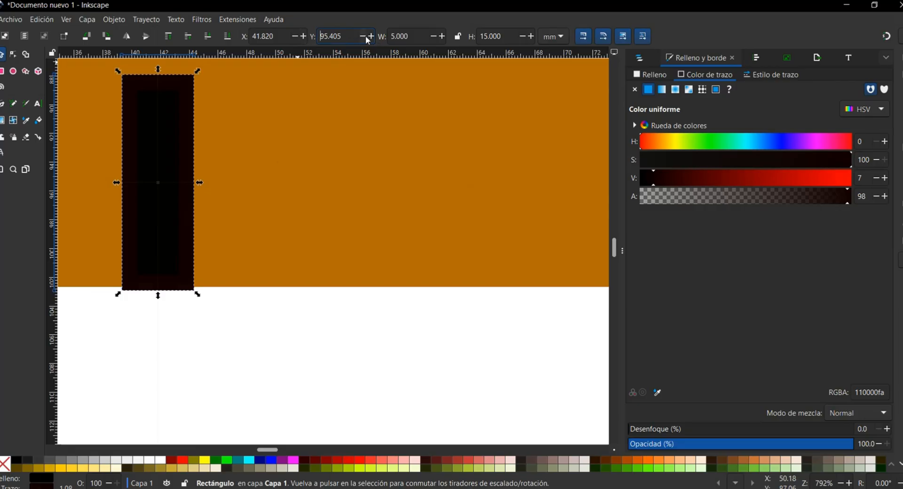
click(365, 37)
click(366, 36)
click(366, 36)
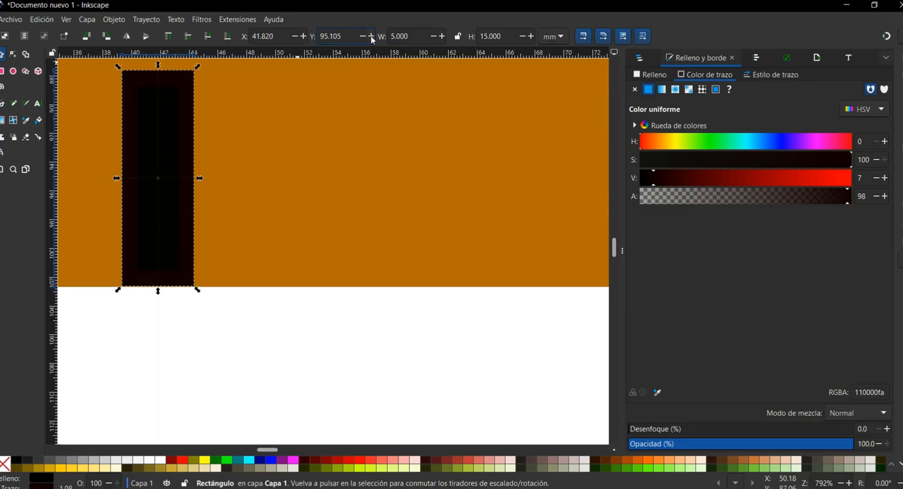
click(256, 328)
click(181, 242)
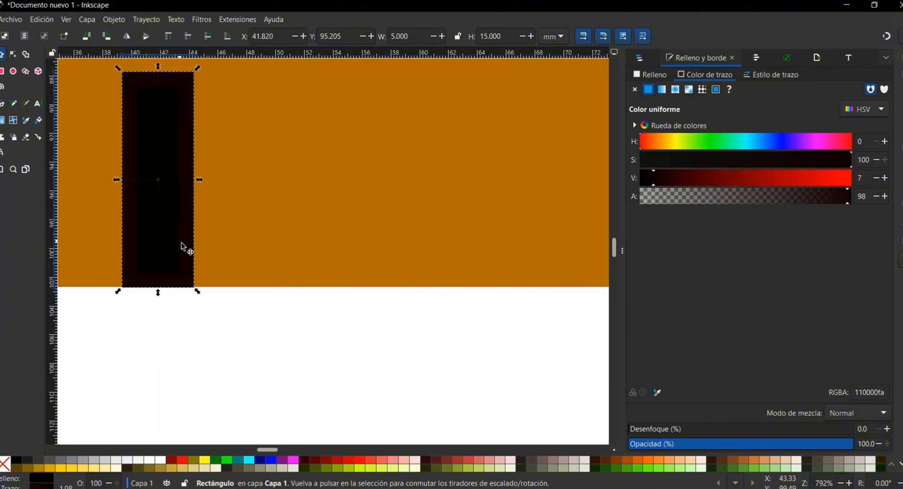
Duplicate the slot rectangle and place the copy about 15 mm to its right along the base
right_click(179, 218)
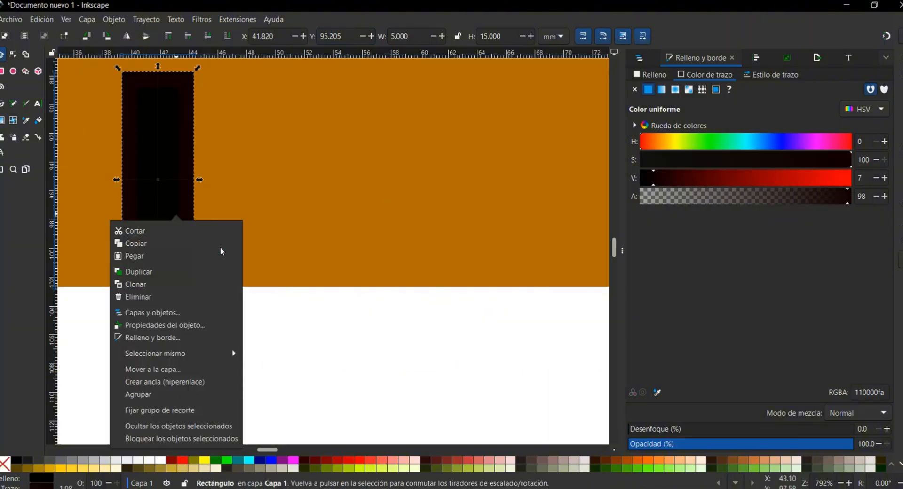
click(143, 271)
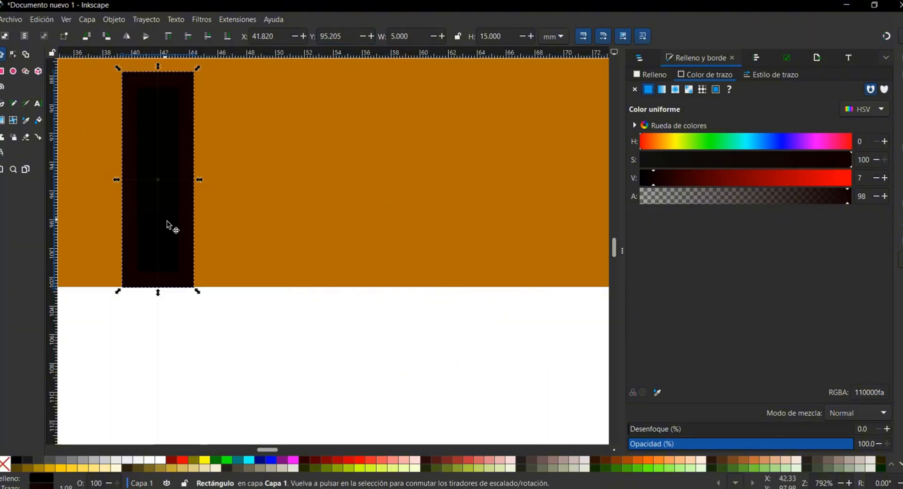
drag(171, 225, 390, 225)
scroll(344, 241, down, 2)
Duplicate the second slot and spread the two copies to the middle and the right end of the base
right_click(369, 212)
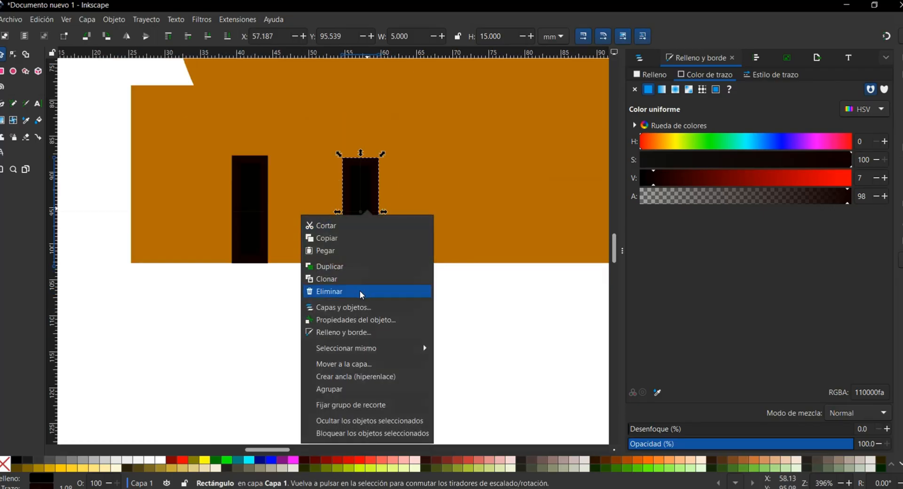
click(329, 267)
scroll(364, 254, down, 2)
drag(363, 254, 511, 262)
scroll(481, 269, down, 2)
scroll(448, 275, up, 2)
drag(326, 240, 448, 239)
drag(272, 450, 322, 450)
drag(141, 244, 196, 254)
drag(324, 450, 280, 450)
Adjust the positions of the middle and right slots to space the three slots more evenly across the base
drag(383, 254, 379, 254)
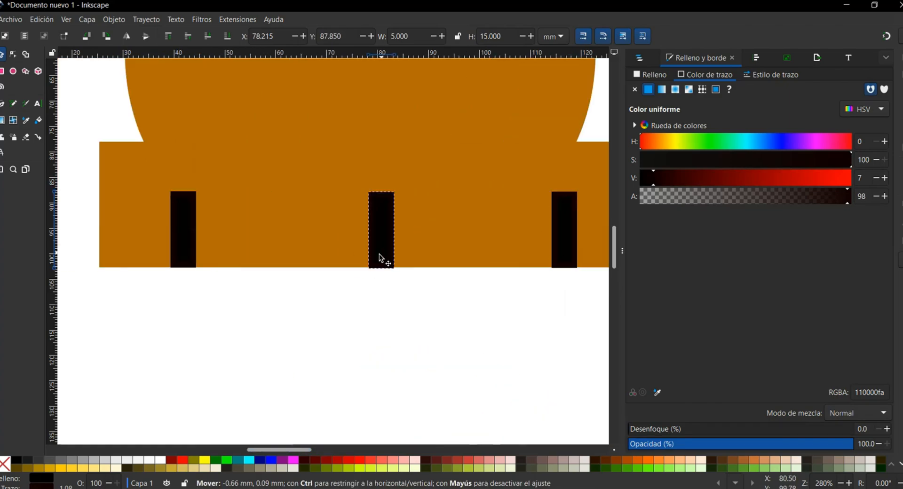
scroll(354, 318, down, 4)
drag(311, 296, 355, 297)
drag(376, 254, 371, 254)
click(406, 296)
double_click(405, 297)
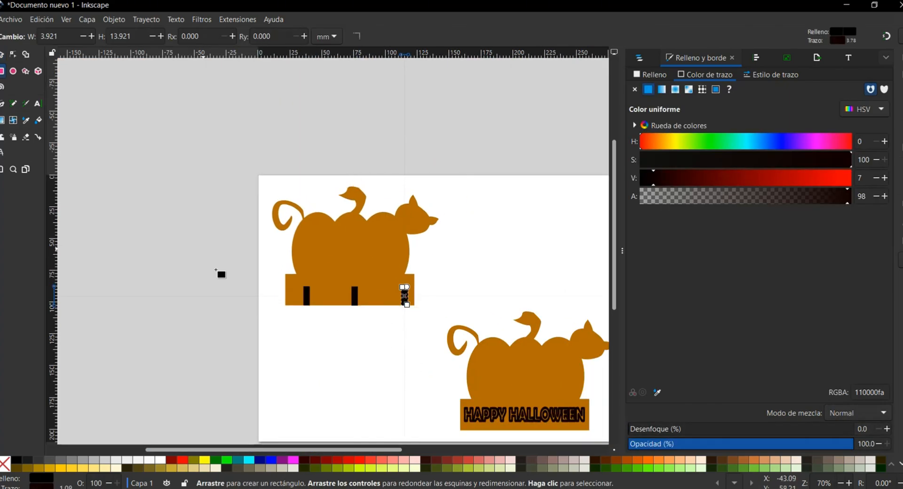
click(2, 55)
drag(405, 296, 398, 296)
key(Left)
click(376, 333)
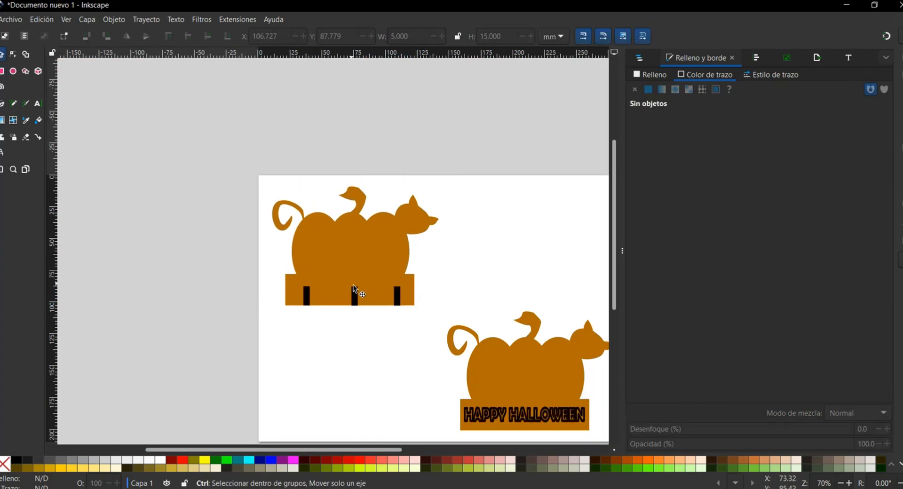
Compare the three slots with the cut base in the reference video and select the middle slot to inspect its size
scroll(353, 291, up, 3)
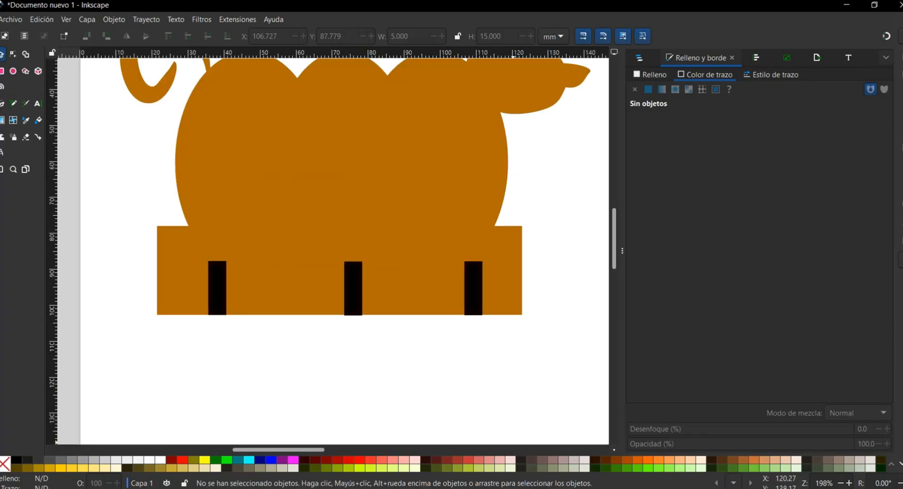
key(alt+Tab)
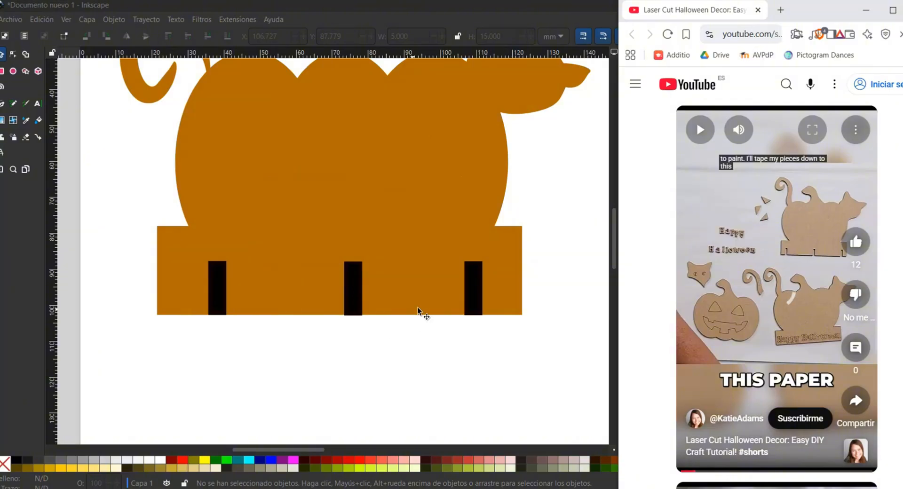
click(356, 273)
click(355, 291)
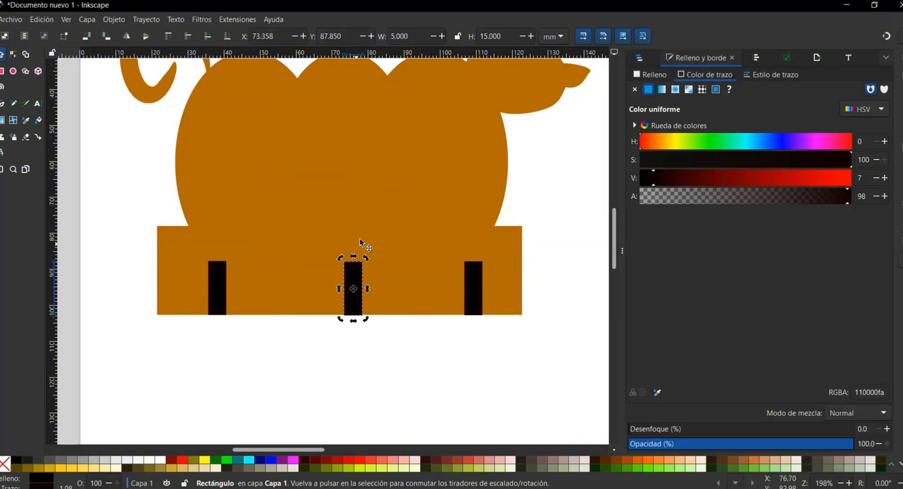
click(360, 285)
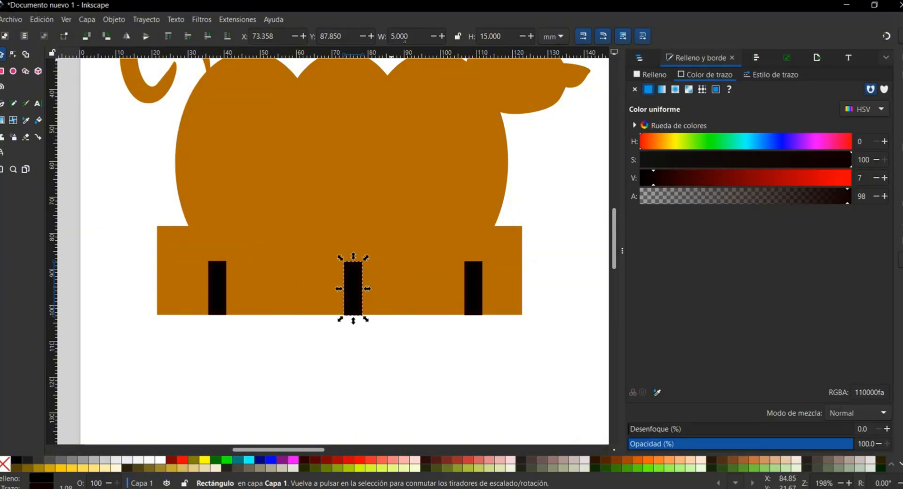
click(393, 37)
Draw a closed triangle against the middle slot's right side, extending about 16 mm along the base's bottom edge
click(3, 106)
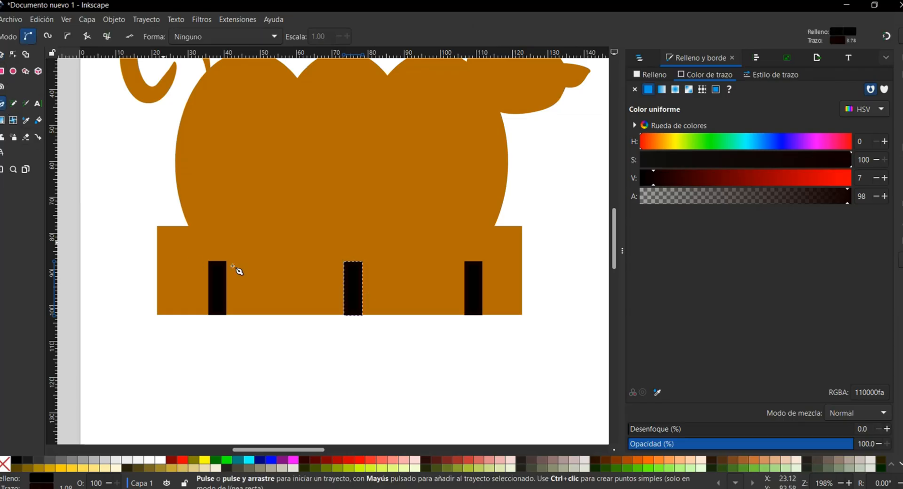
click(363, 262)
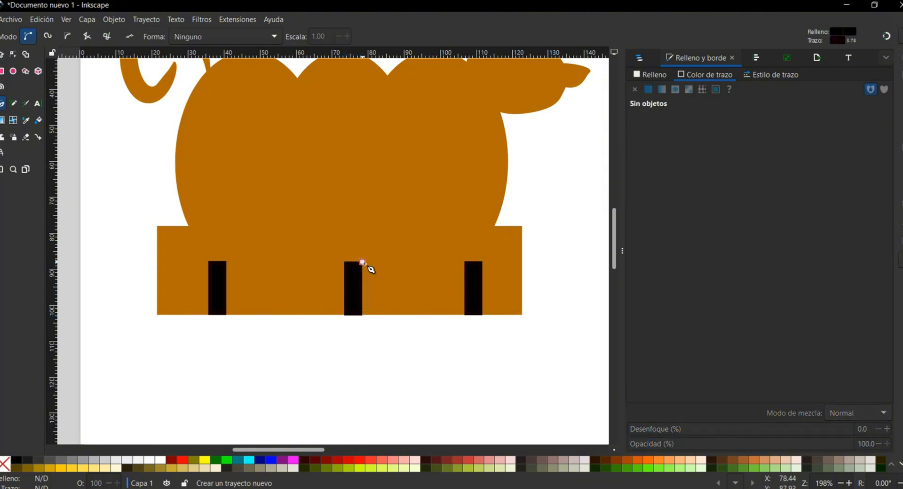
click(419, 314)
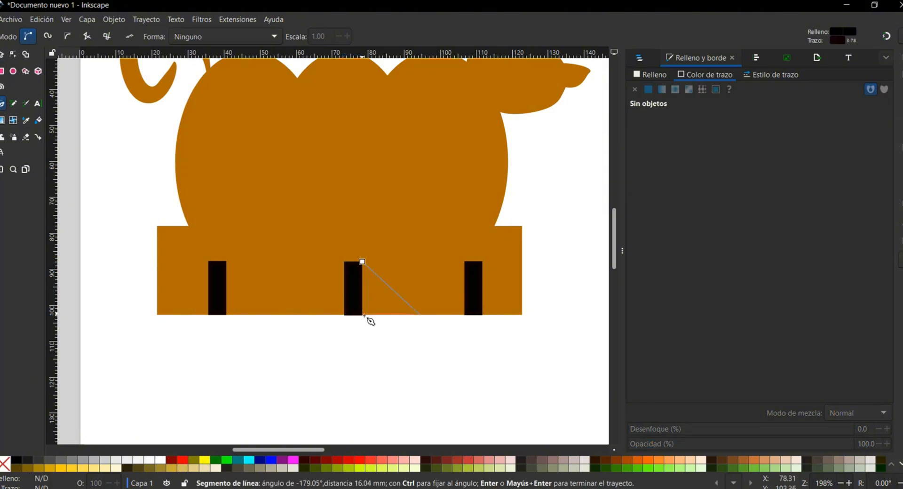
click(362, 315)
click(363, 262)
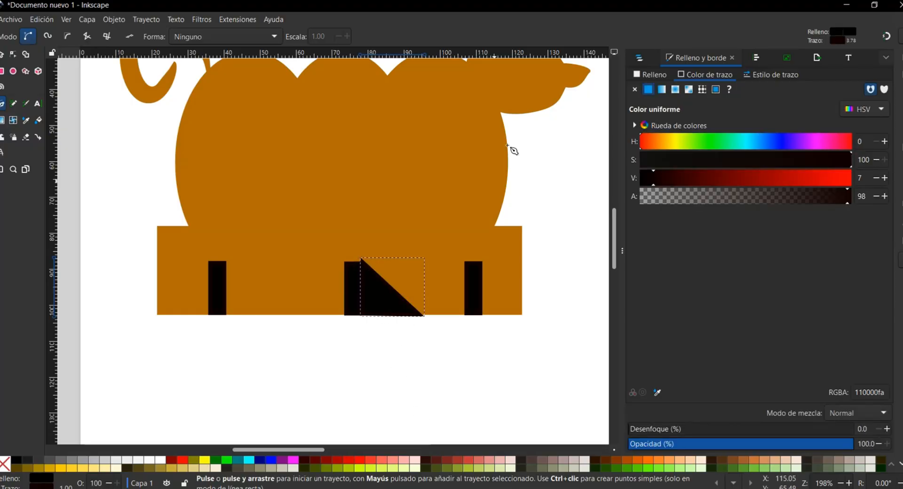
Select the triangle beside the middle slot and set its height to 15 mm
click(1, 58)
click(382, 307)
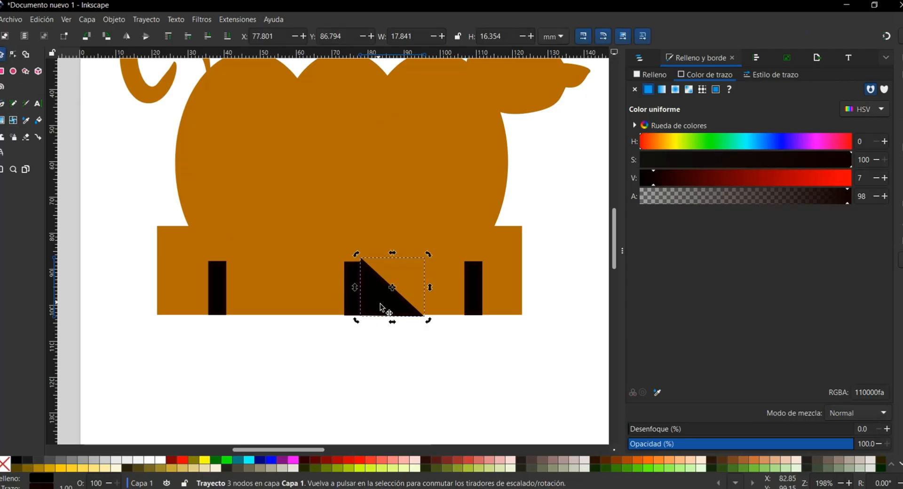
click(376, 305)
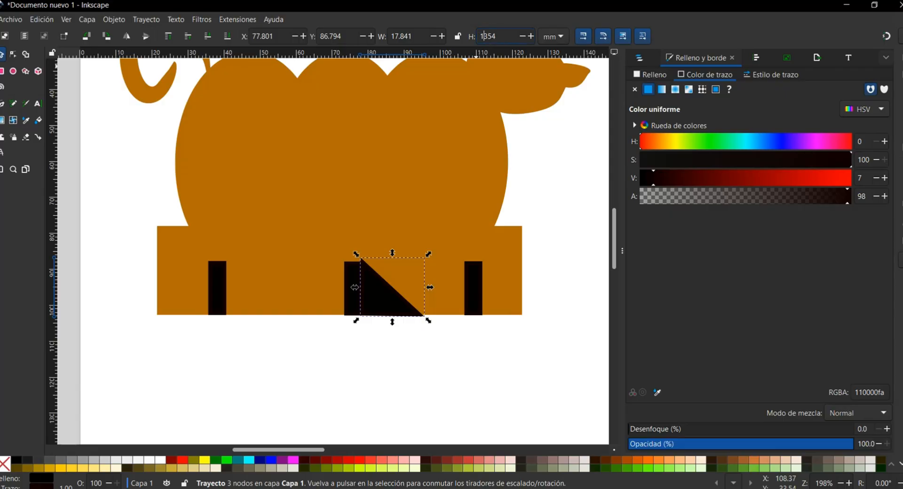
key(Return)
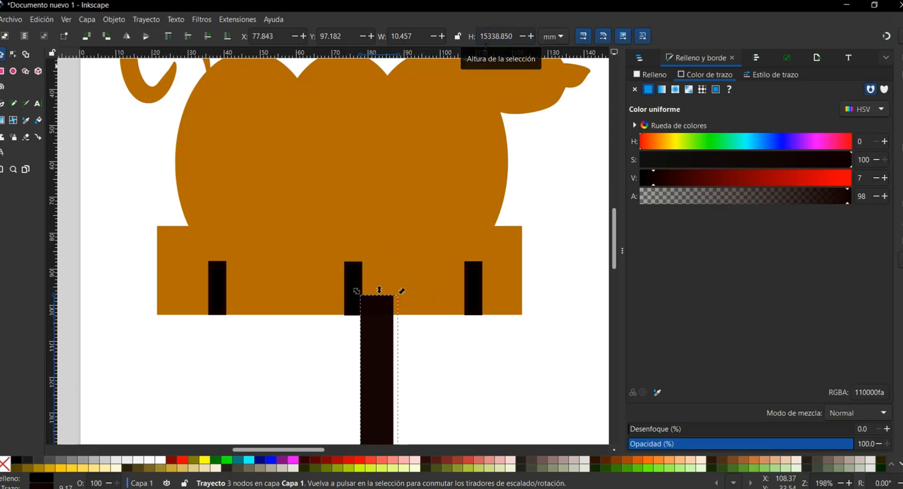
key(ctrl+z)
click(510, 41)
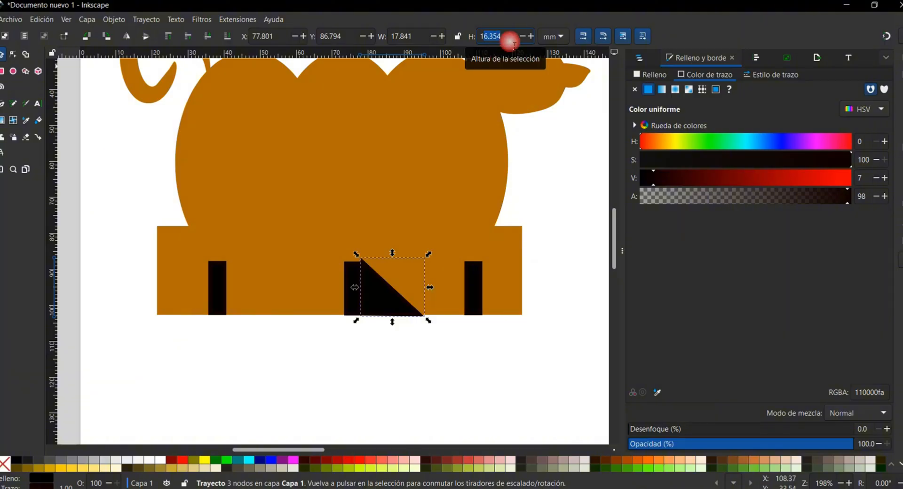
text(15)
key(Return)
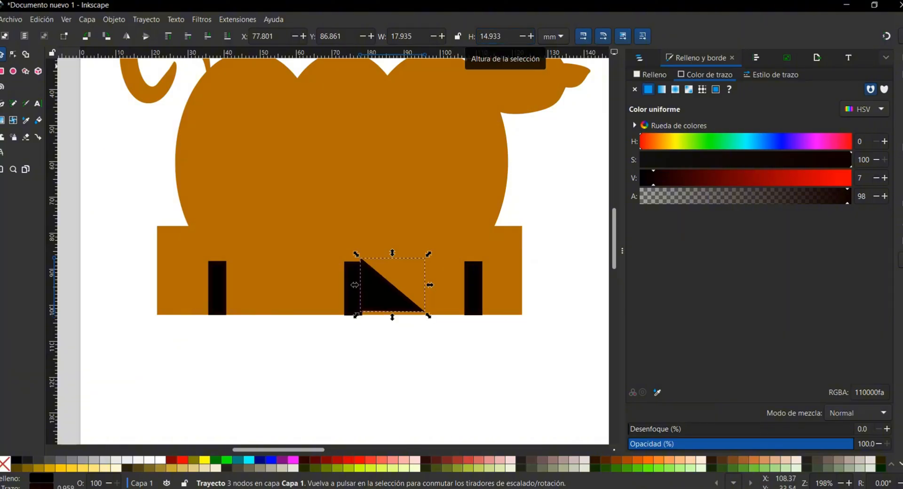
click(531, 36)
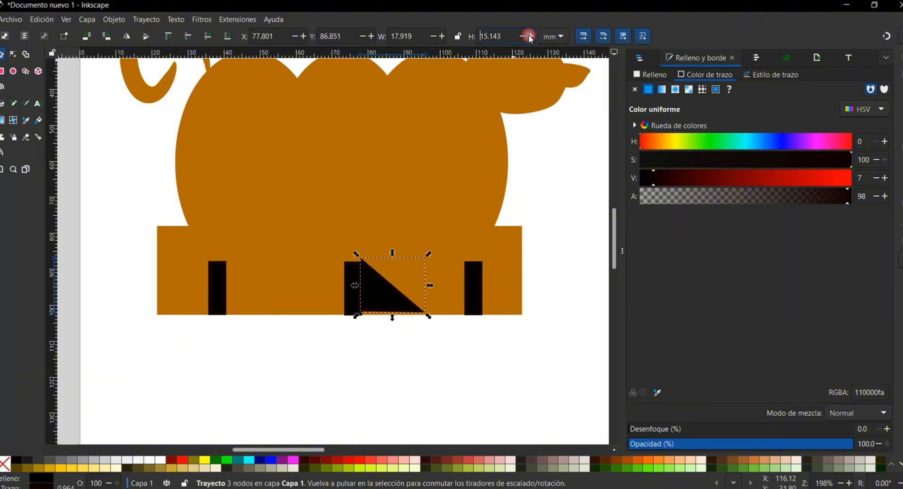
click(522, 37)
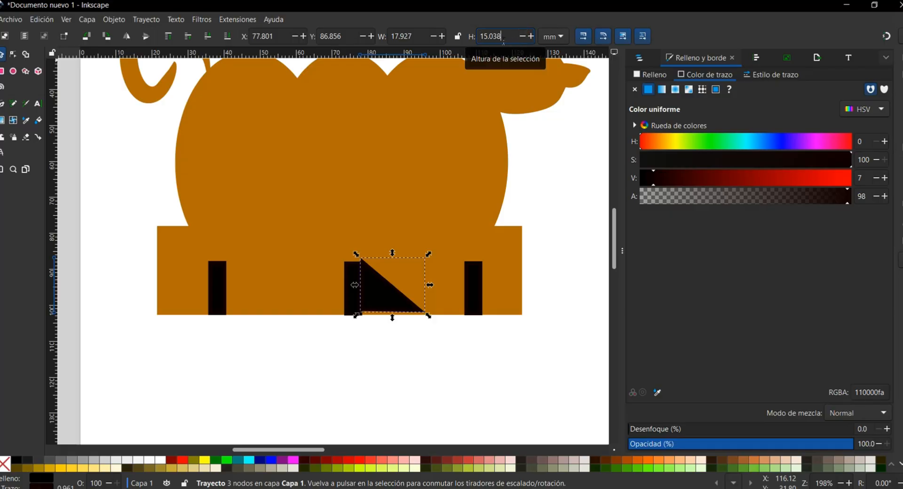
text(0)
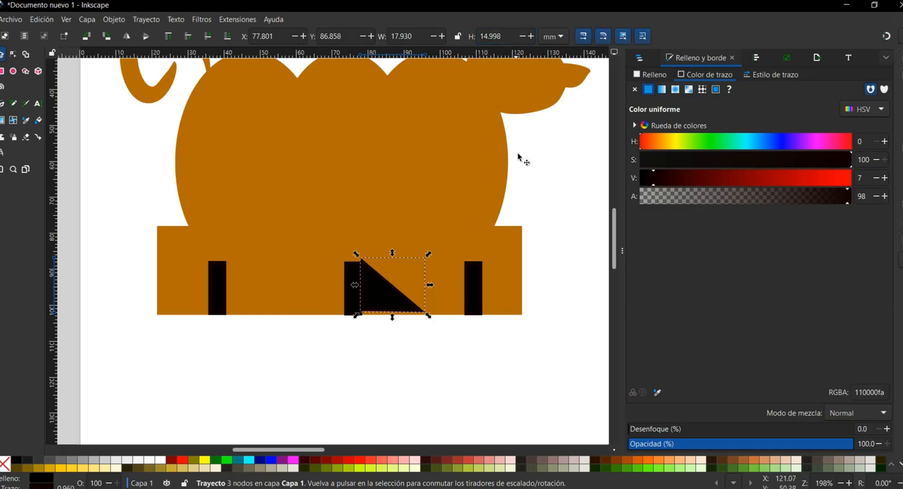
key(Return)
Move the triangle off the middle slot into the empty area below the base
drag(382, 297, 382, 298)
click(382, 298)
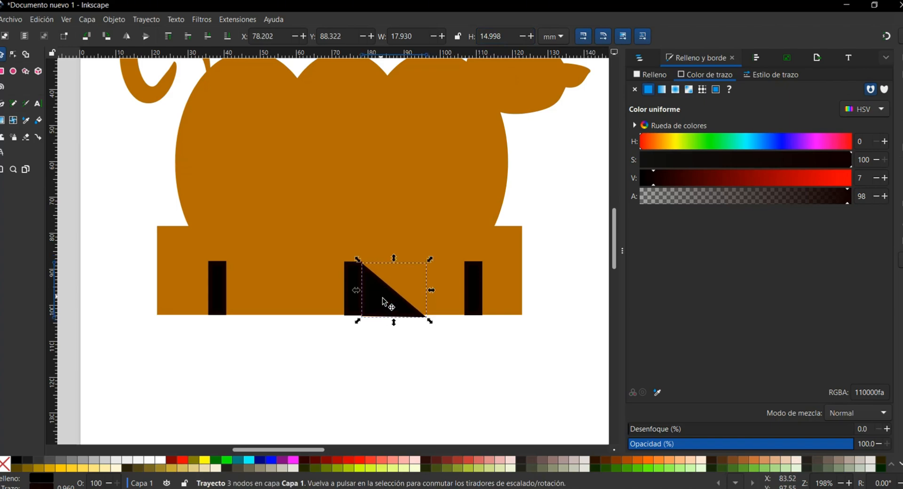
click(371, 335)
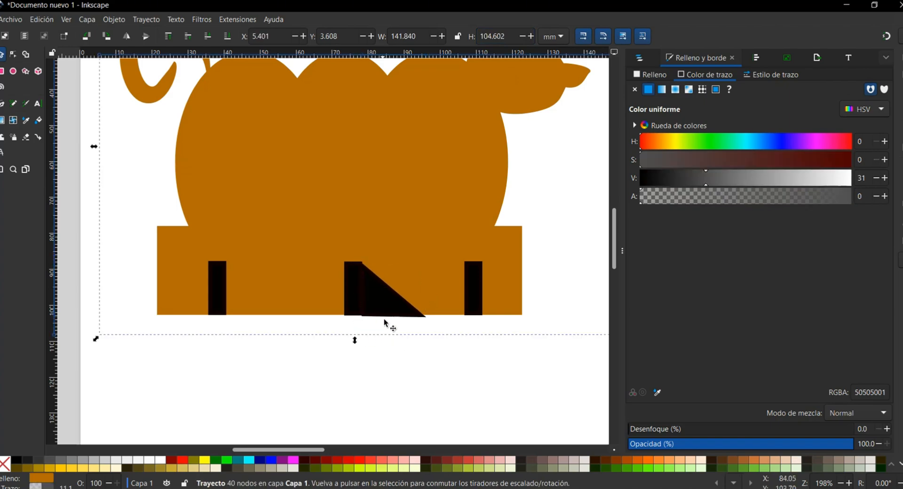
click(388, 304)
drag(387, 304, 366, 379)
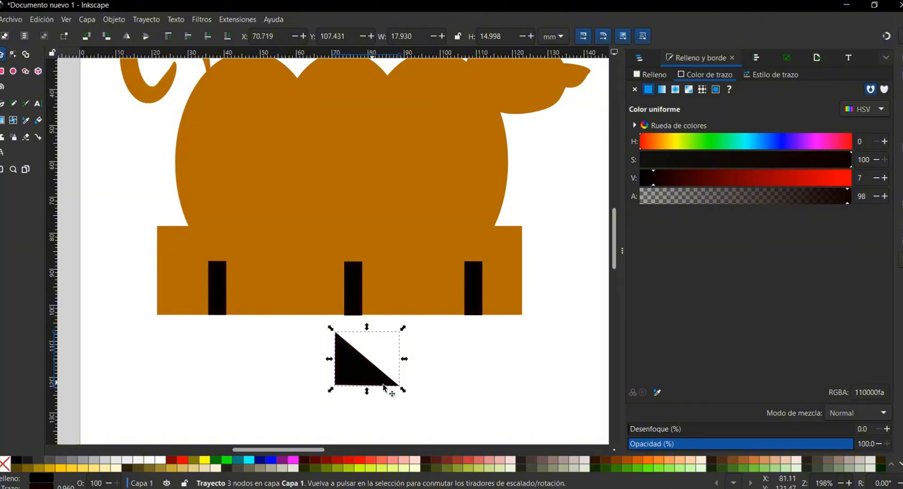
Widen the triangle to about 20 mm and duplicate it twice, spreading the three triangles in a row below the base
drag(403, 361, 463, 383)
click(434, 375)
key(ctrl+d)
key(ctrl+d)
Select all three triangles and shift them together about 4 mm further below the base
ctrl+scroll(463, 383, down, 2)
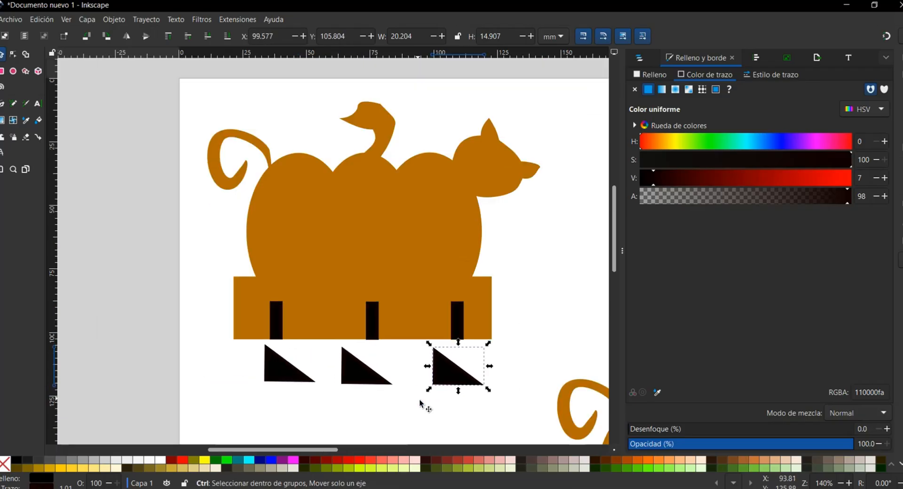
scroll(452, 397, down, 3)
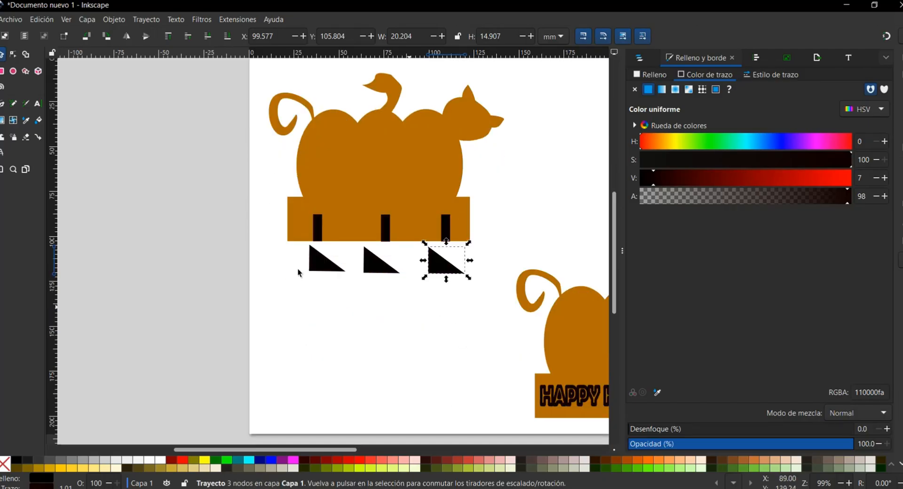
drag(252, 238, 475, 321)
ctrl+scroll(432, 270, down, 2)
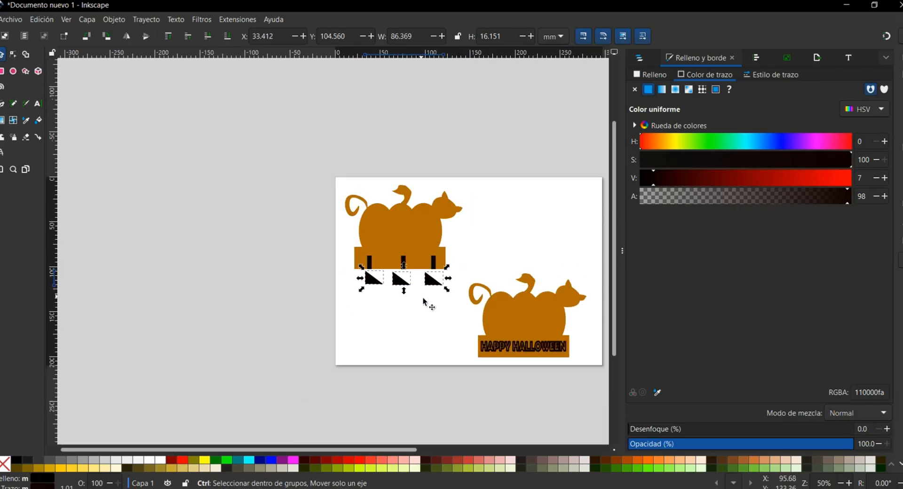
drag(433, 283, 432, 286)
Check the loose letters in the reference video, then duplicate the "HAPPY HALLOWEEN" text and place the copy below the triangles
click(570, 488)
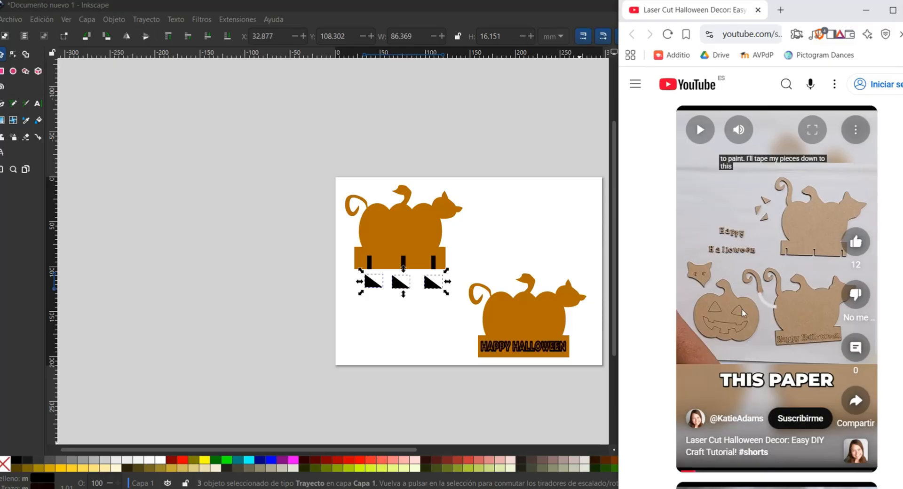
click(544, 345)
click(548, 346)
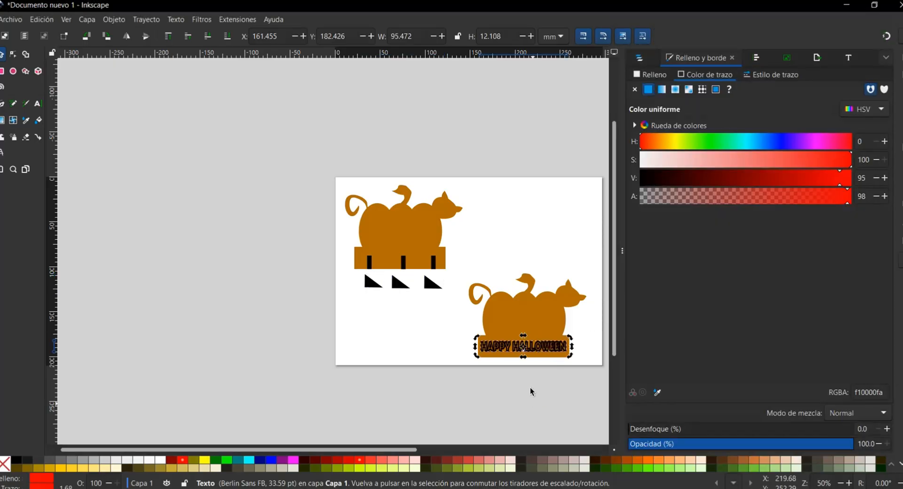
drag(522, 345, 509, 372)
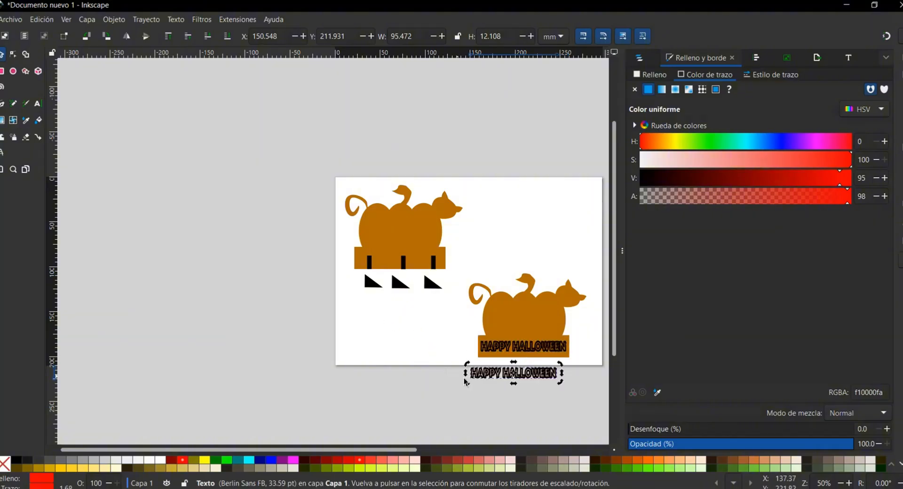
click(405, 320)
click(506, 381)
drag(507, 383, 404, 326)
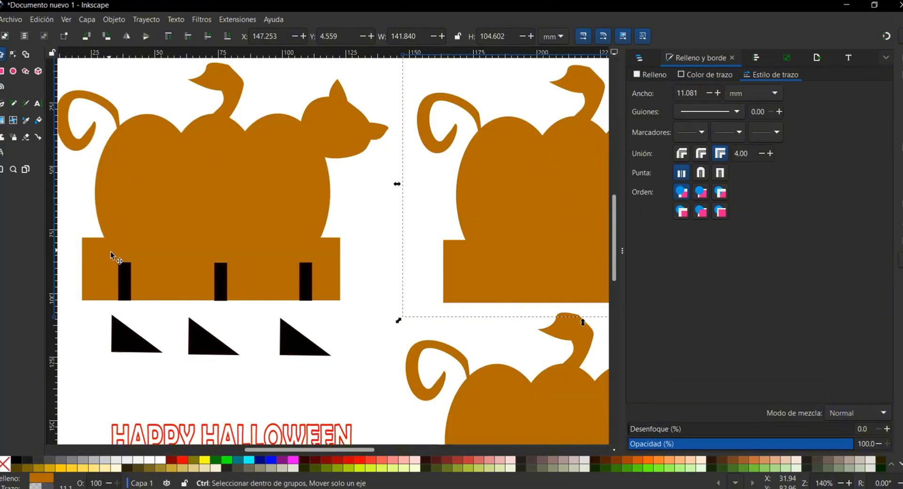
scroll(113, 253, up, 2)
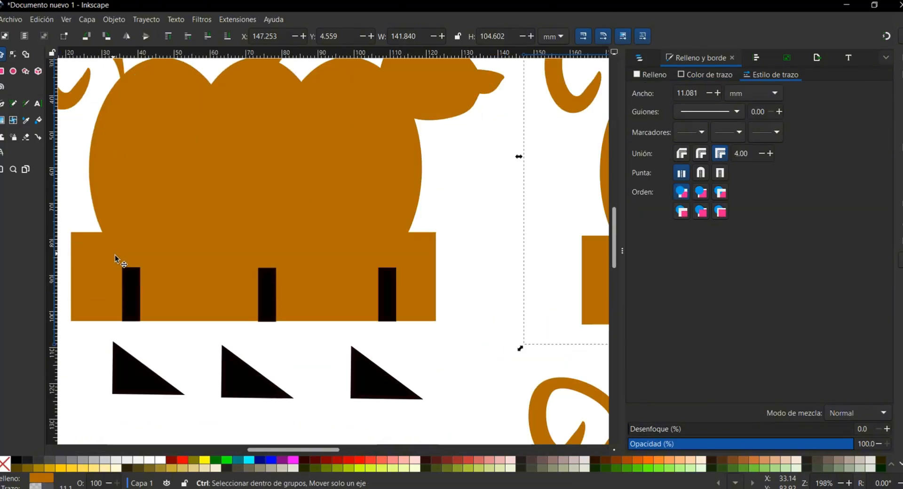
click(156, 305)
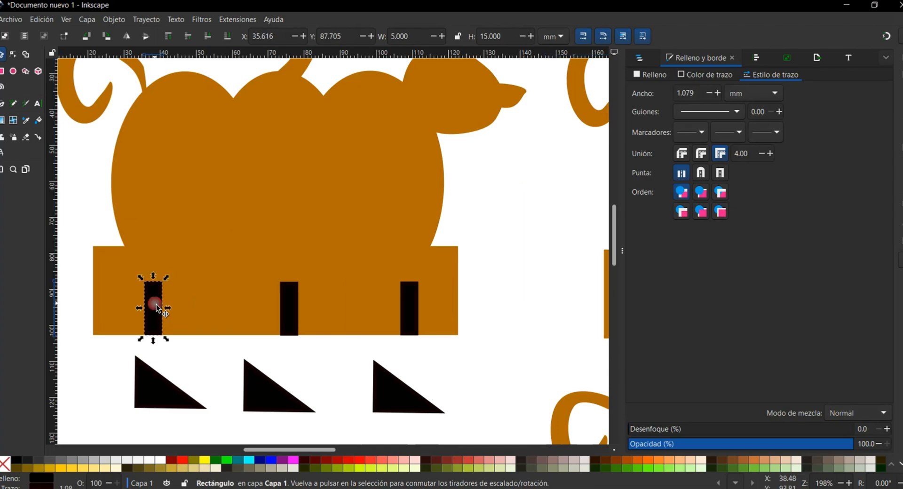
right_click(161, 301)
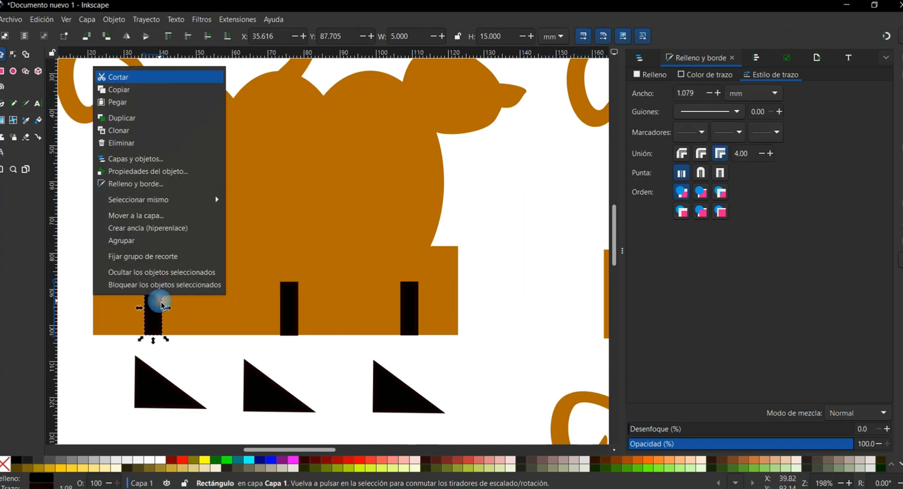
click(197, 328)
Select the upper-left silhouette together with its left slot rectangle and cut the slot out with a Difference operation
click(238, 158)
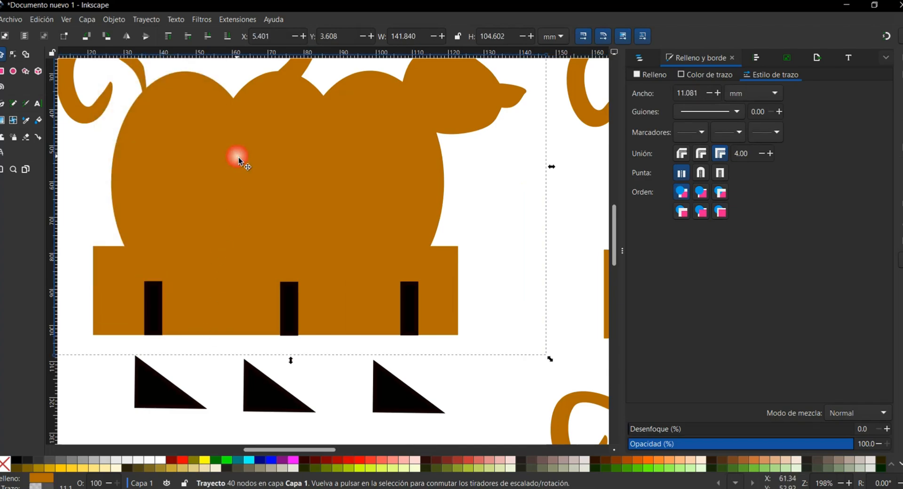
click(266, 178)
scroll(164, 287, down, 1)
shift+click(156, 286)
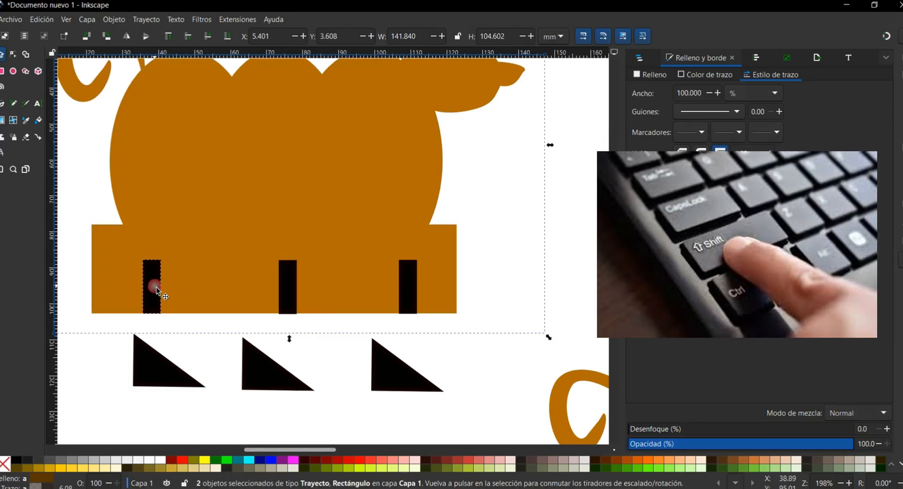
click(146, 20)
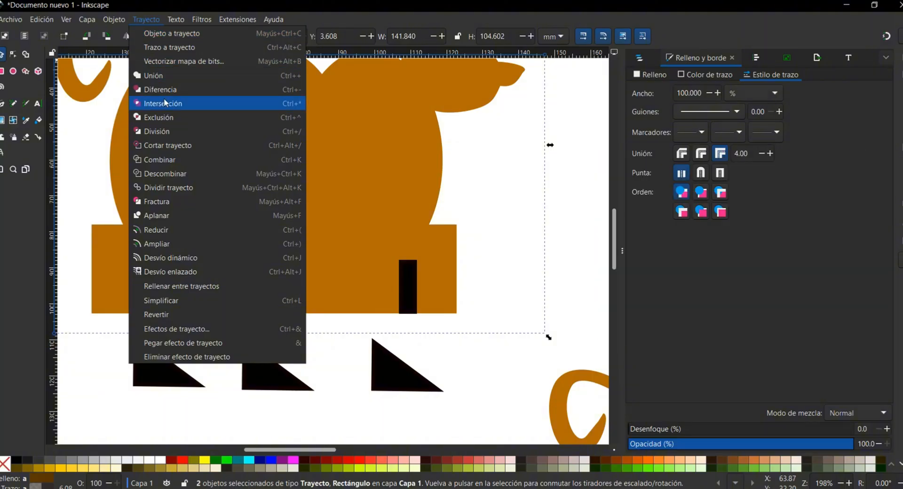
click(165, 87)
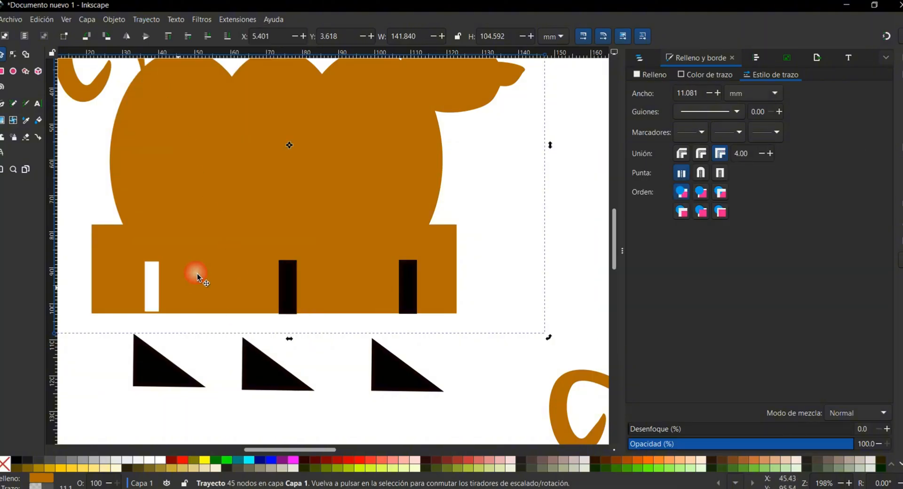
Draw a closed four-sided shape about 4 mm wide over the thin strip between the cut slot and the base's bottom edge
scroll(144, 294, up, 4)
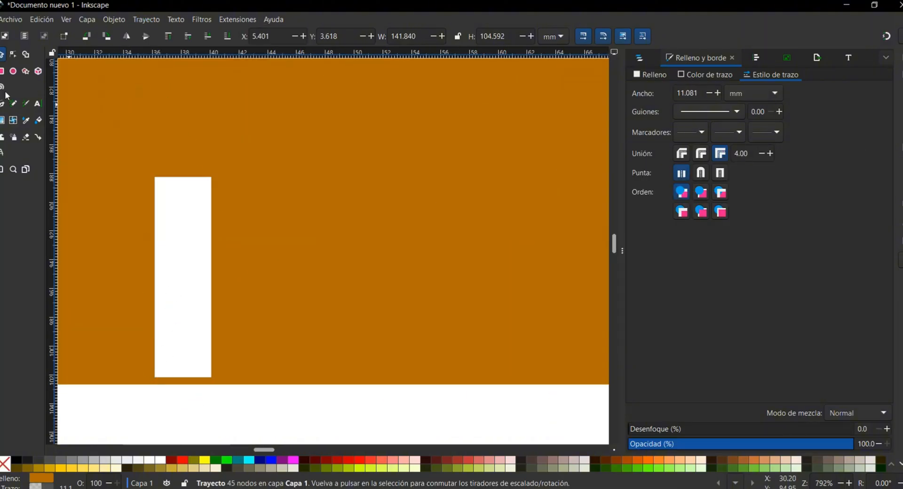
click(3, 71)
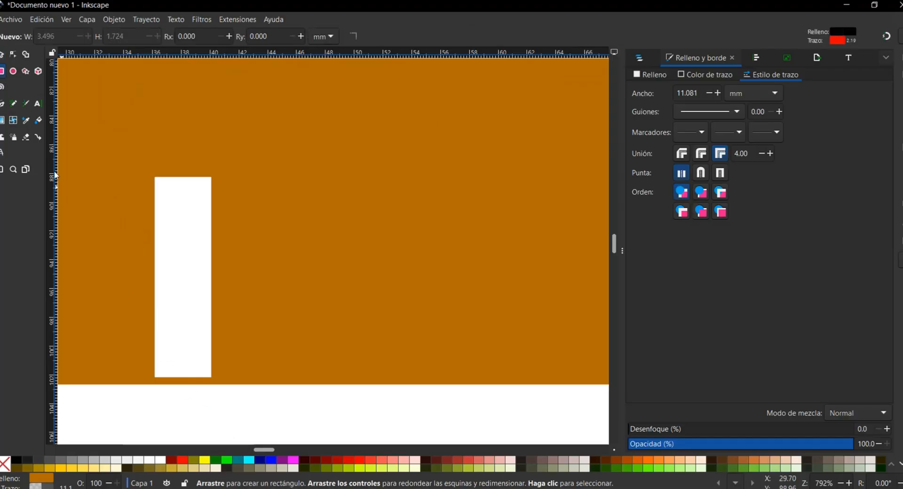
click(4, 105)
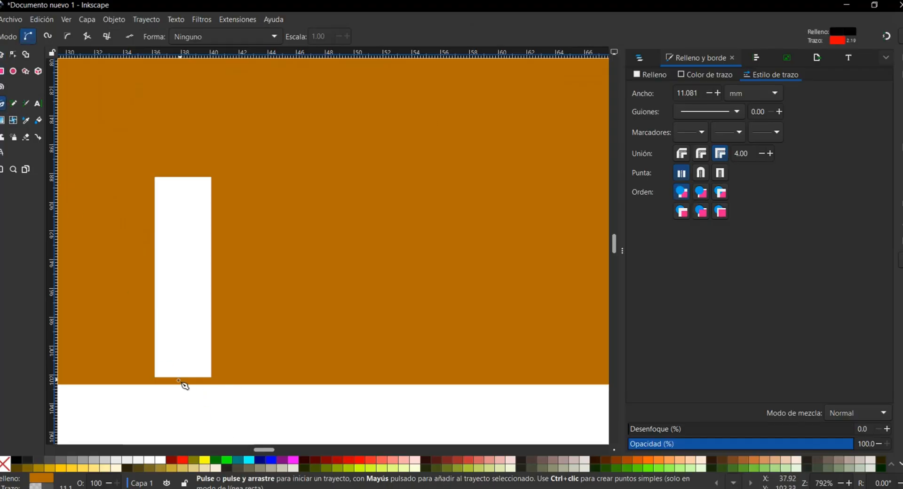
click(155, 366)
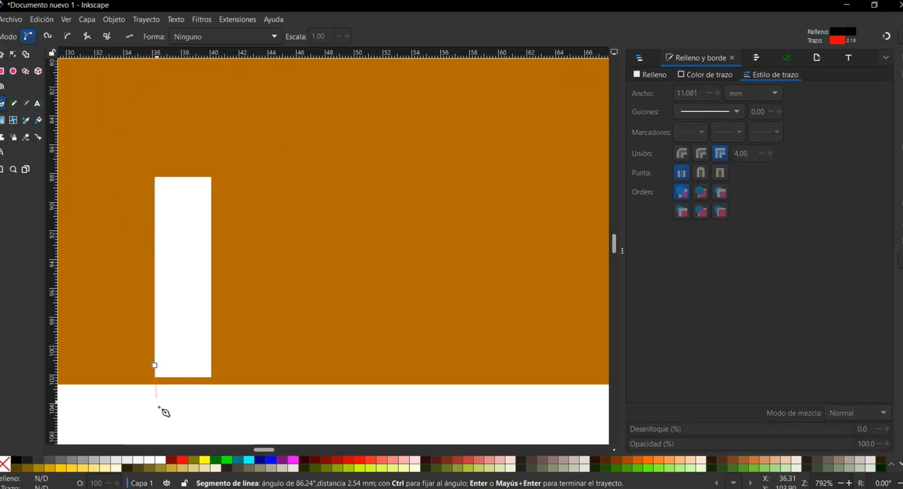
click(155, 408)
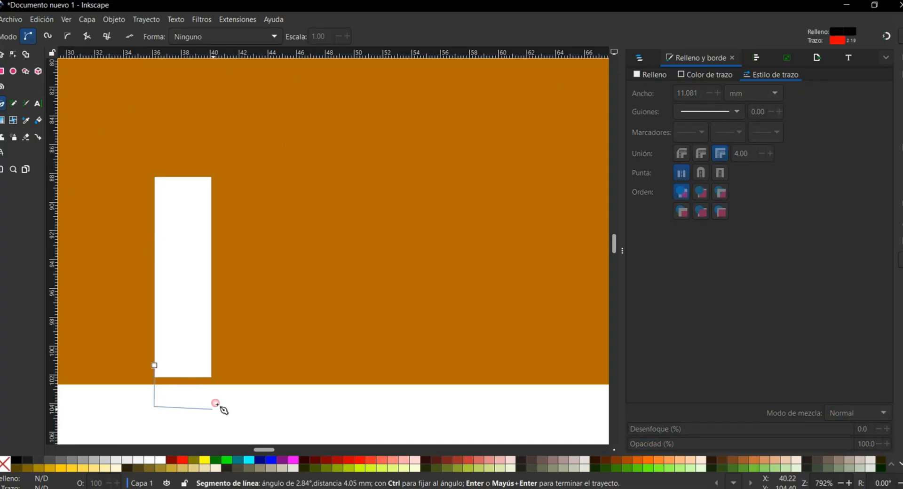
click(212, 409)
click(214, 374)
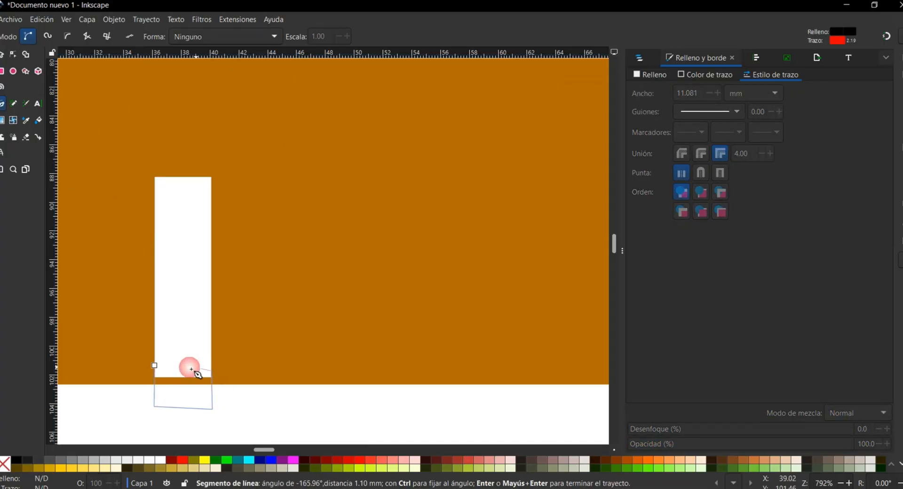
click(155, 366)
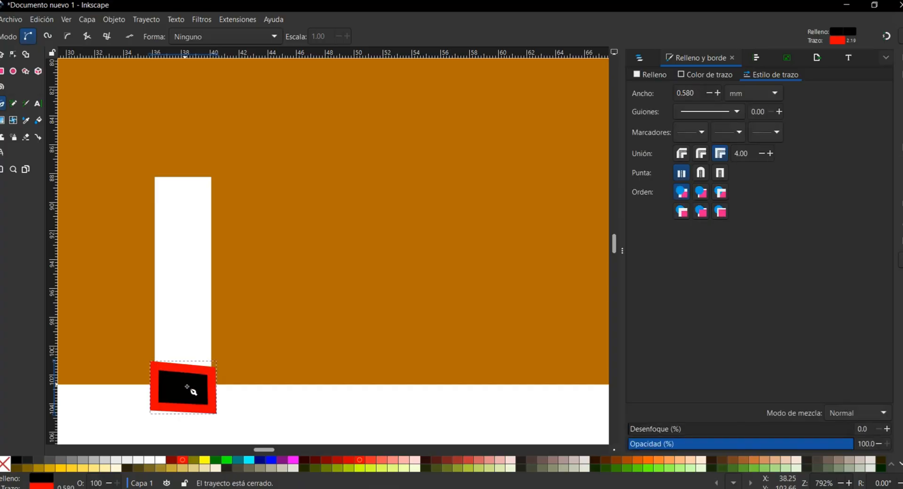
Set the four-sided shape's stroke width to 0 mm and remove its stroke paint, leaving only the black fill
click(713, 74)
click(771, 75)
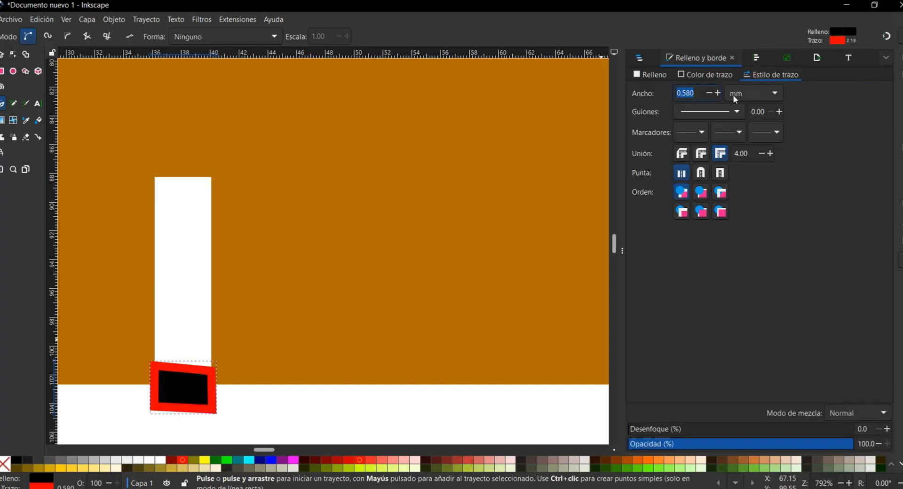
click(709, 93)
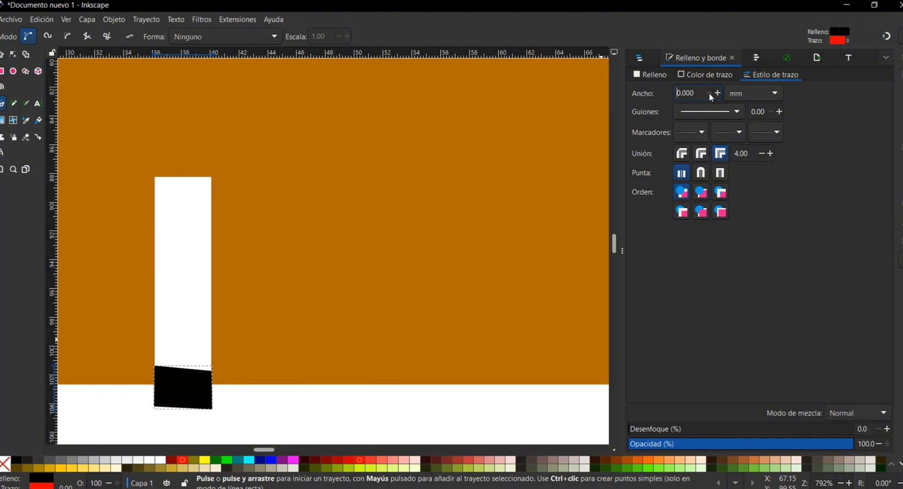
click(697, 75)
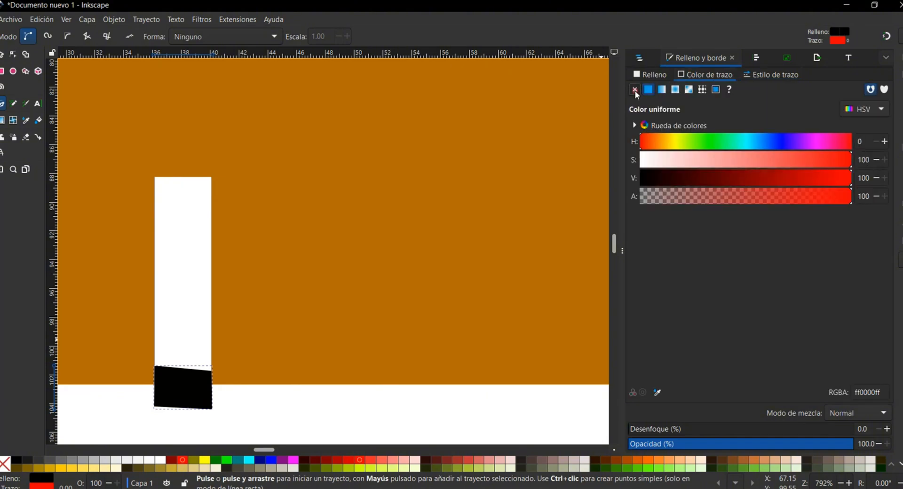
click(635, 90)
click(653, 74)
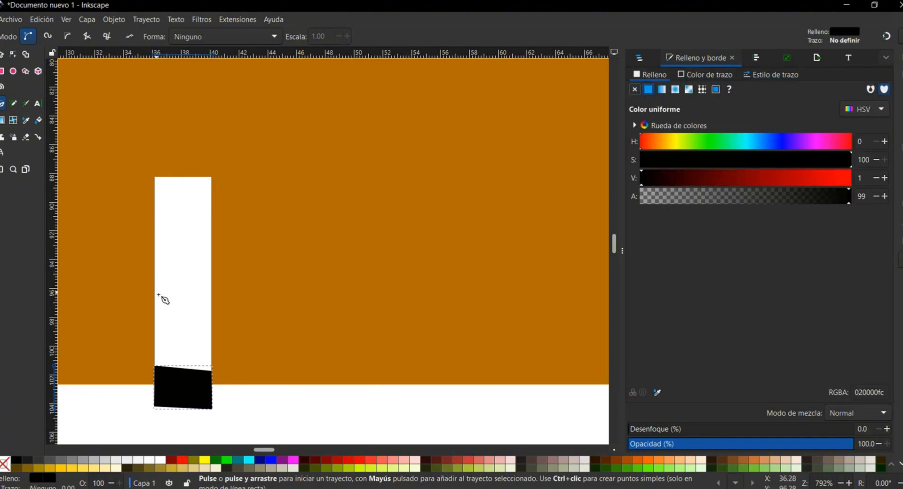
Select the orange silhouette together with the black four-sided shape and subtract the shape with a Difference operation, opening the slot at the base's bottom edge
click(3, 55)
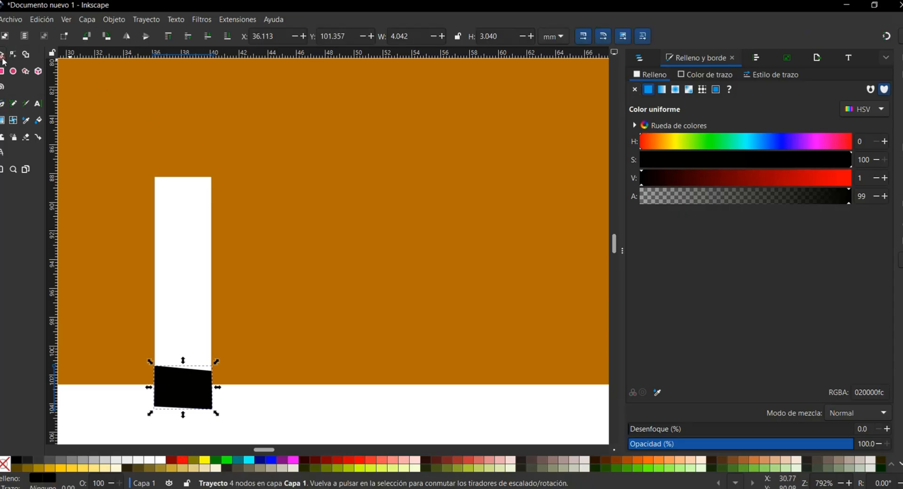
click(352, 189)
shift+click(180, 395)
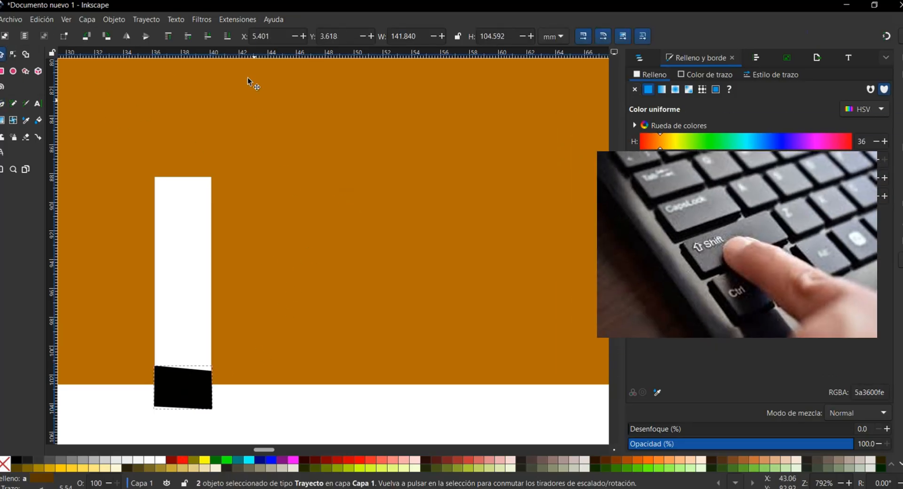
click(147, 19)
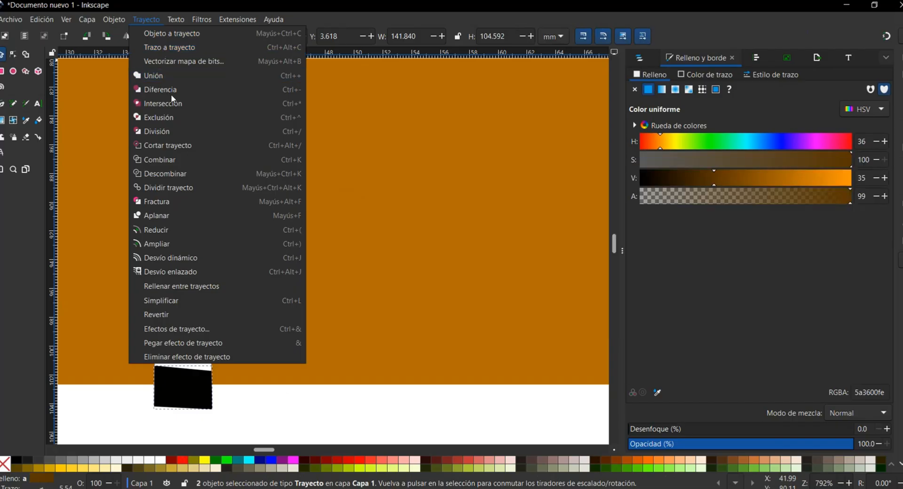
click(174, 95)
ctrl+scroll(285, 393, down, 1)
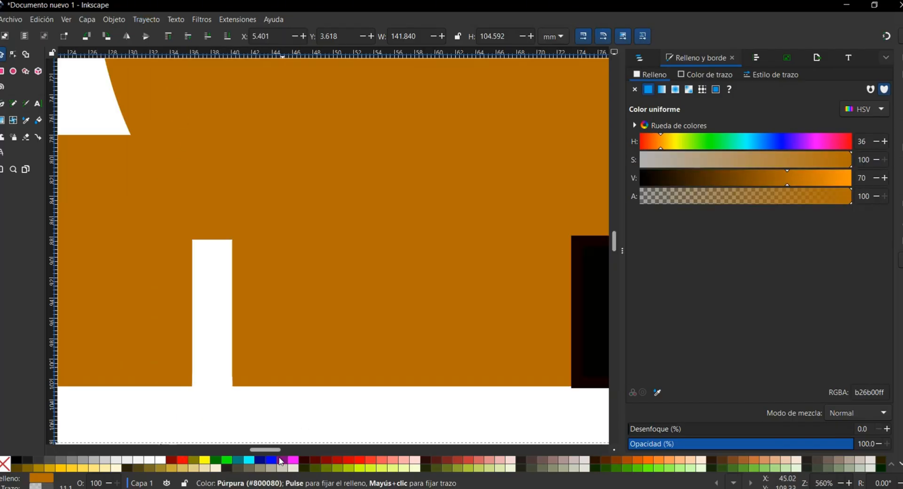
scroll(292, 451, right, 3)
scroll(292, 451, right, 3)
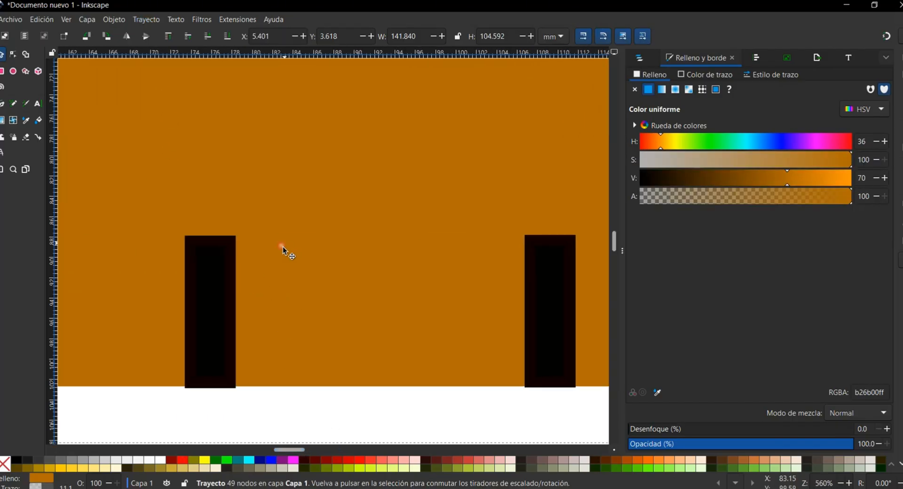
Subtract the black rectangle at the middle slot position from the brown pumpkin-cat silhouette using Difference
shift+click(188, 304)
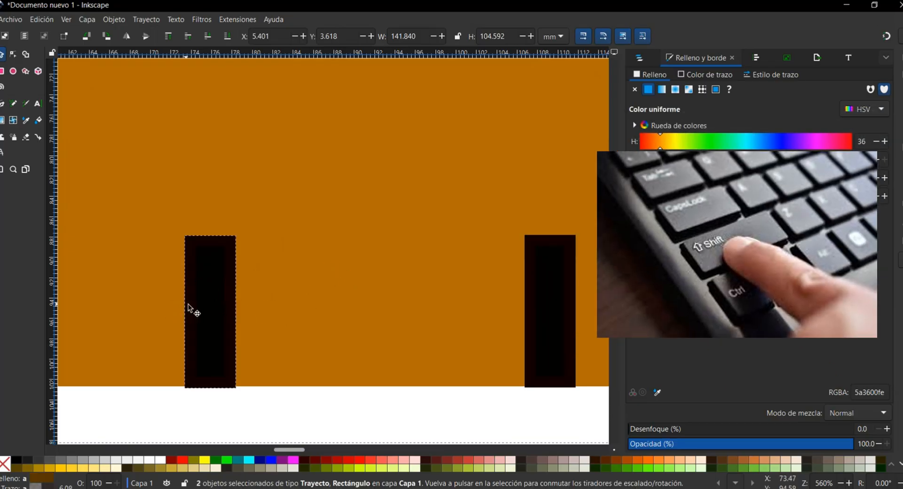
click(153, 19)
click(165, 90)
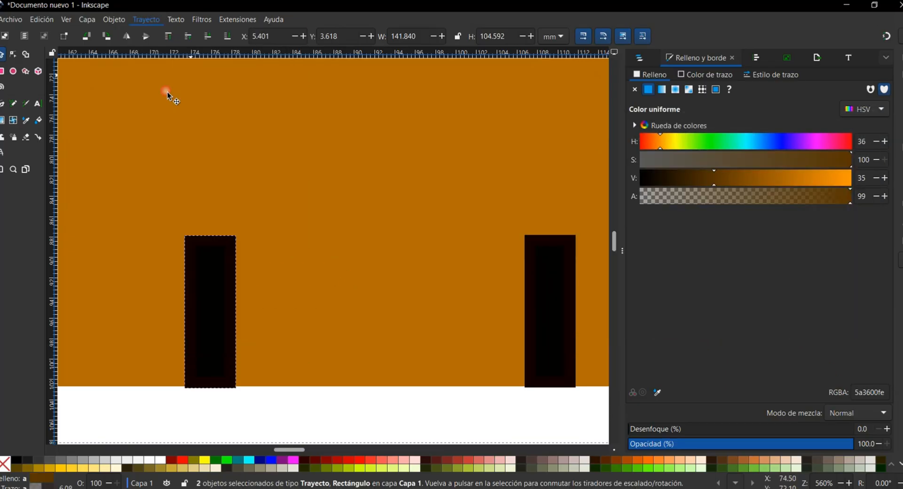
Draw a small black rectangle, move it over the thin strip under the right-hand slot, and subtract it from the brown silhouette using Difference
scroll(221, 391, up, 4)
key(r)
mouse_move(100, 334)
mouse_down()
mouse_move(212, 409)
mouse_move(258, 412)
mouse_move(99, 357)
mouse_up()
drag(285, 449, 301, 450)
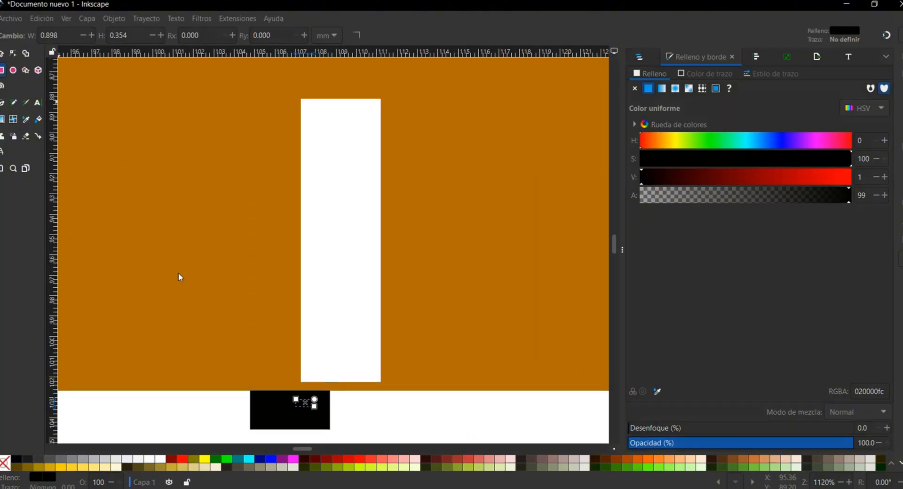
key(s)
drag(304, 403, 355, 382)
scroll(243, 387, down, 2)
shift+click(237, 185)
click(146, 19)
click(166, 90)
Delete the tiny stray black rectangle below the right-hand slot
drag(311, 449, 287, 450)
scroll(338, 401, down, 2)
click(505, 398)
key(Delete)
scroll(393, 382, down, 3)
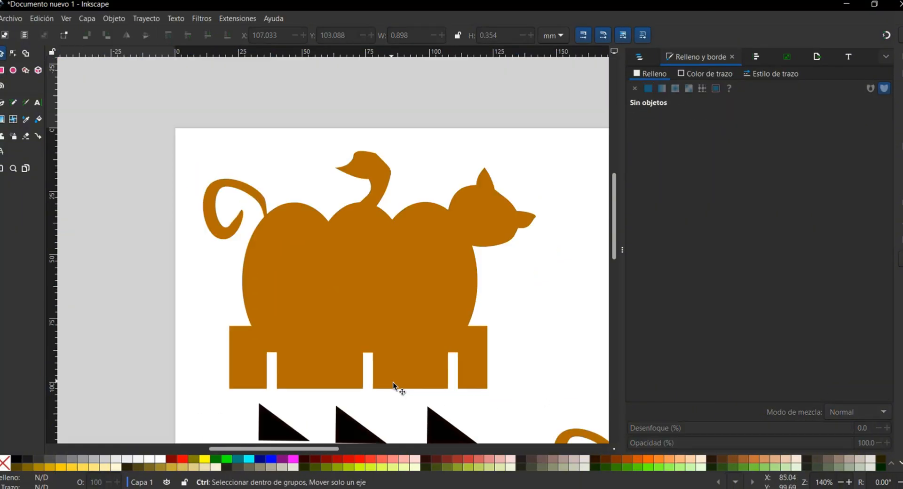
Examine the slotted silhouette and the other pieces across the whole page
scroll(355, 421, down, 2)
mouse_move(340, 451)
mouse_down()
mouse_move(368, 450)
mouse_move(346, 449)
mouse_up()
scroll(346, 312, down, 1)
scroll(364, 423, down, 2)
scroll(398, 303, up, 1)
scroll(394, 306, down, 2)
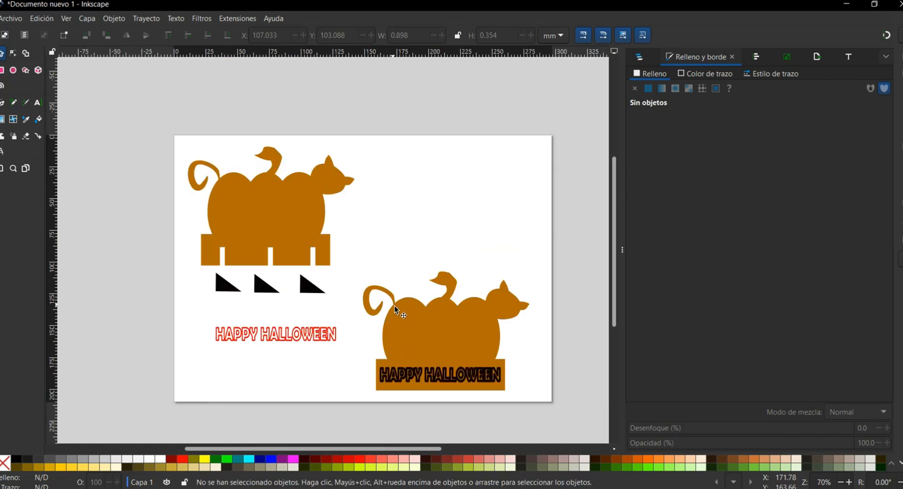
scroll(394, 305, up, 5)
scroll(281, 347, up, 2)
scroll(281, 342, up, 2)
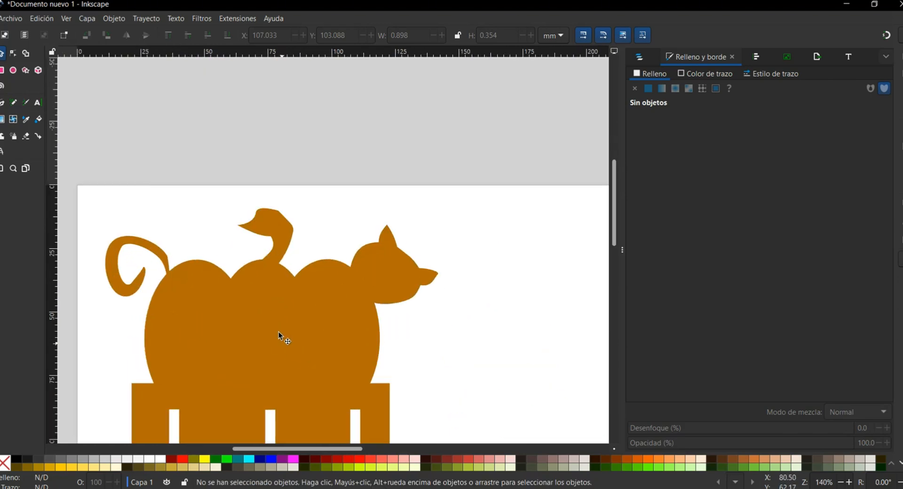
click(429, 368)
scroll(414, 374, down, 2)
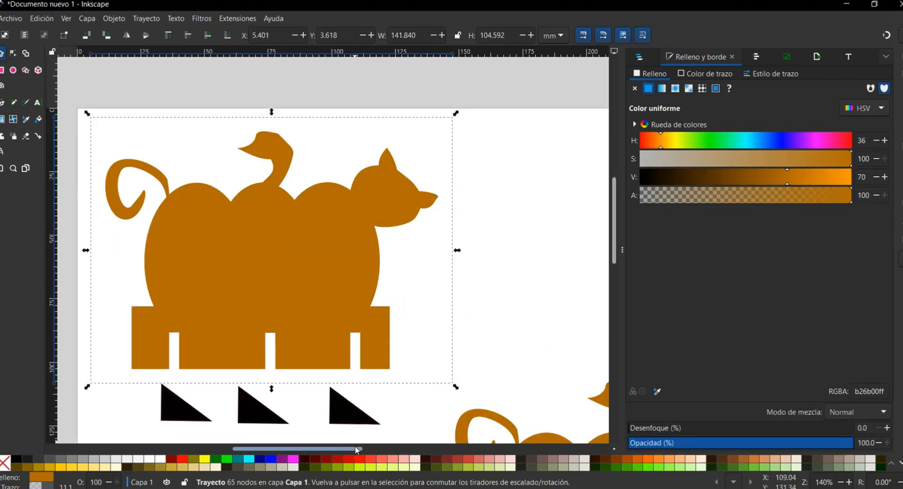
Duplicate the unslotted brown silhouette behind the HAPPY HALLOWEEN text and place the copy in the empty area above it
drag(357, 449, 420, 449)
scroll(552, 383, down, 3)
click(488, 325)
right_click(375, 312)
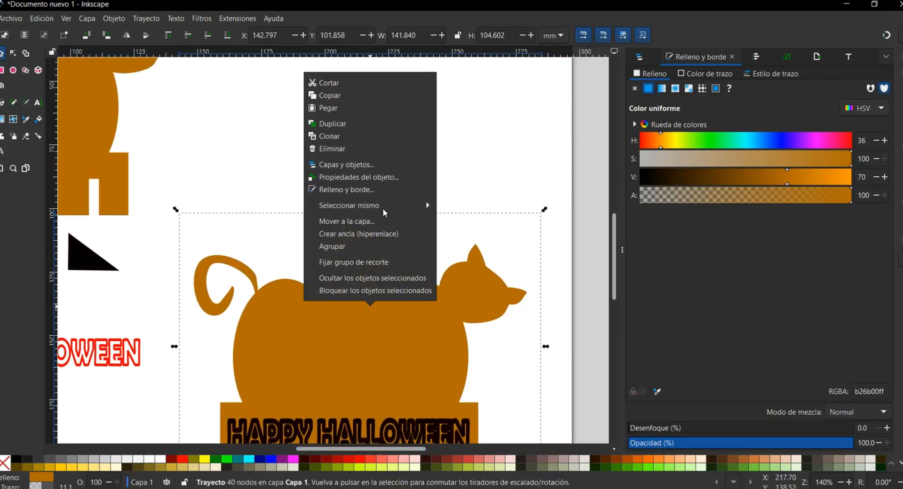
click(338, 124)
scroll(390, 318, up, 3)
drag(358, 357, 321, 171)
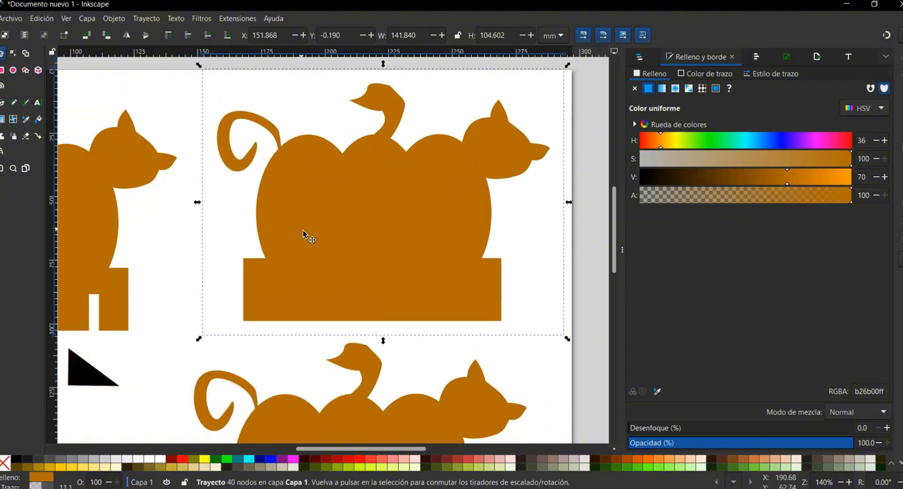
Draw a black ellipse over the left lobe of the silhouette copy and fit it to about 41.8 by 66.3 mm
scroll(307, 238, up, 1)
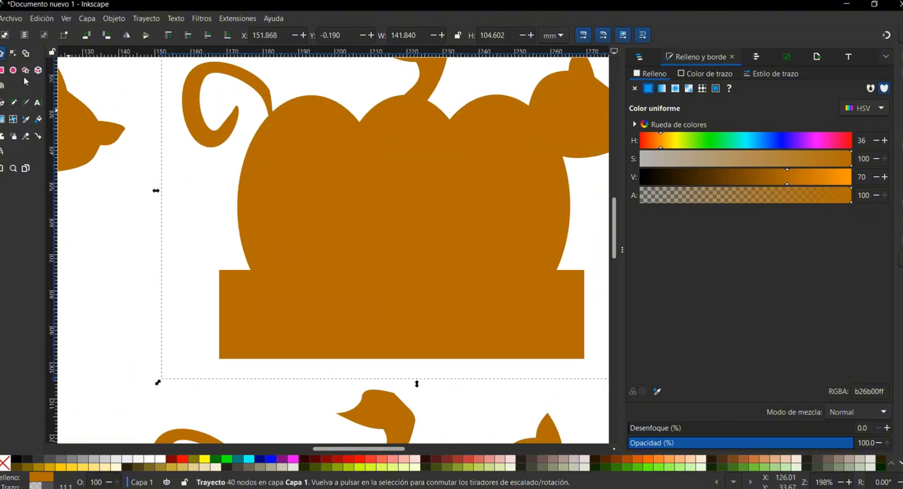
click(12, 71)
drag(256, 99, 391, 339)
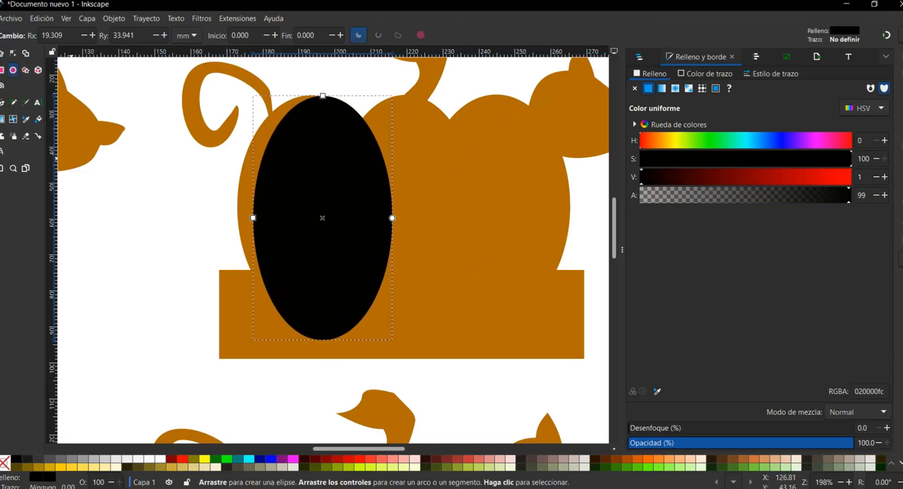
click(3, 55)
drag(304, 231, 286, 232)
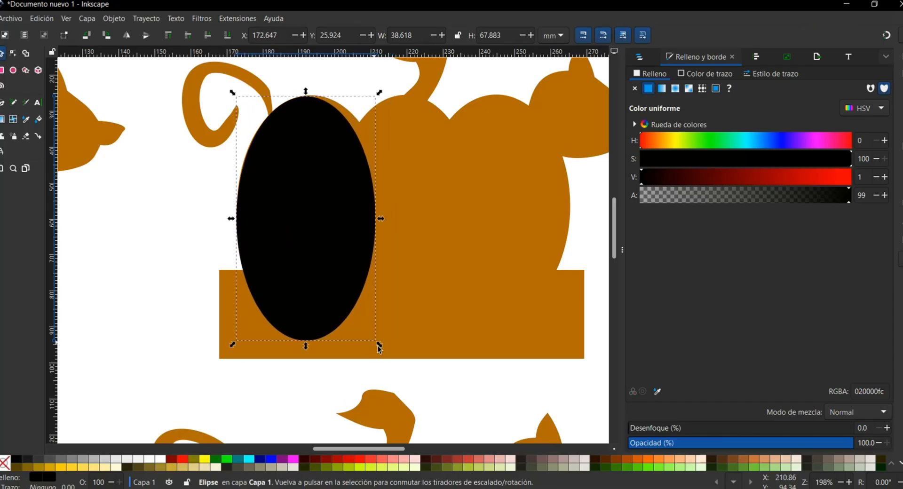
drag(379, 347, 389, 339)
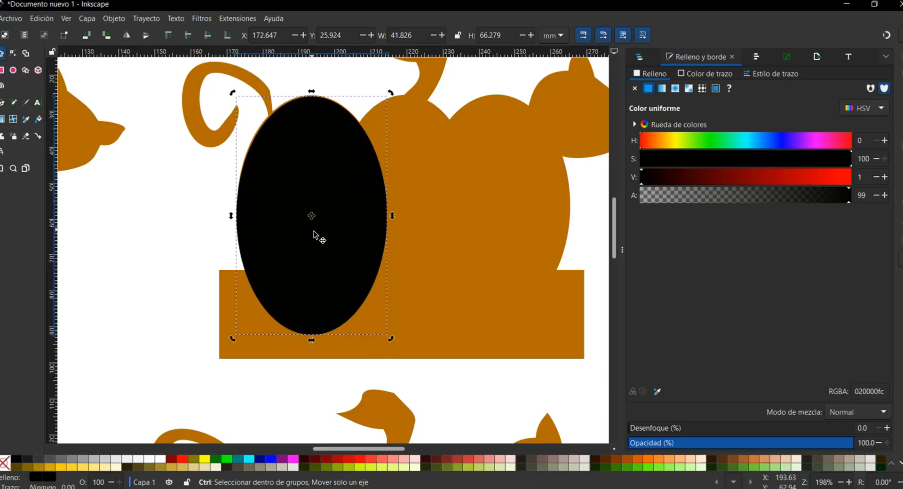
Make two copies of the black ellipse and place them over the pumpkin's middle and right lobes
key(ctrl+d)
drag(329, 228, 395, 208)
key(ctrl+v)
drag(425, 260, 503, 209)
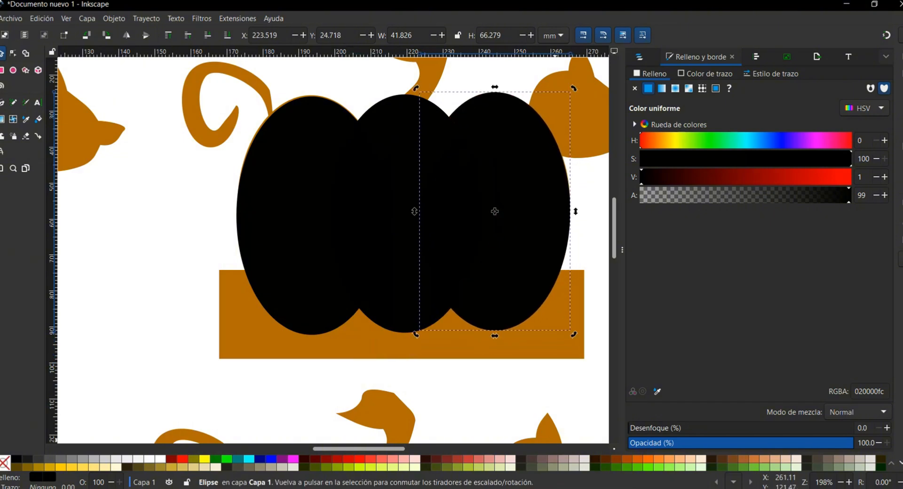
Compare the ellipses with the pumpkin piece in the laser-cut Halloween decor video on YouTube in the browser
click(588, 487)
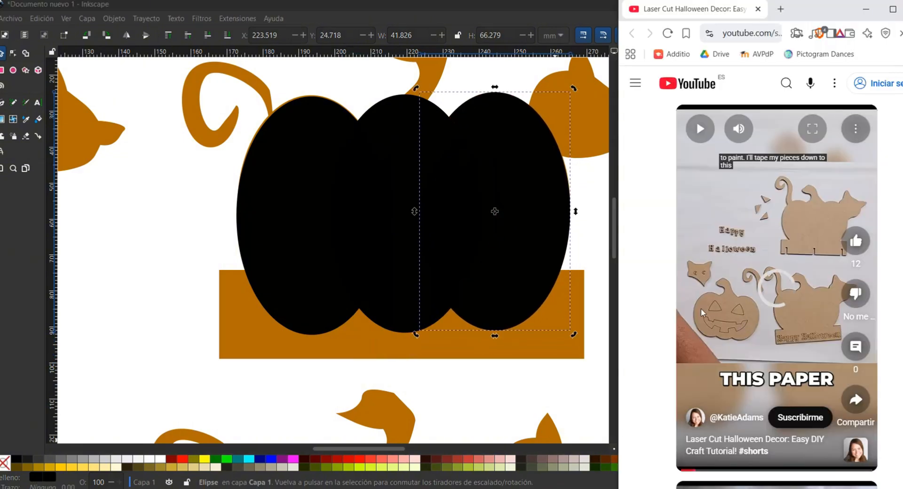
scroll(445, 125, up, 2)
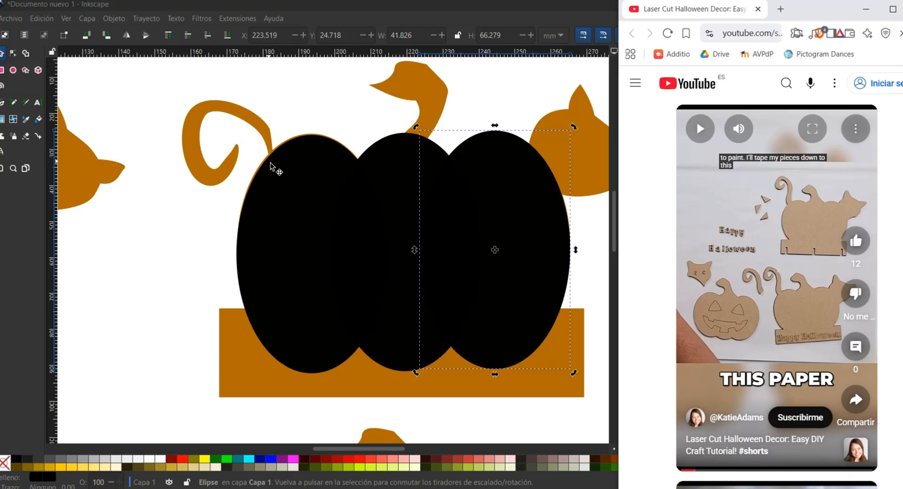
click(258, 125)
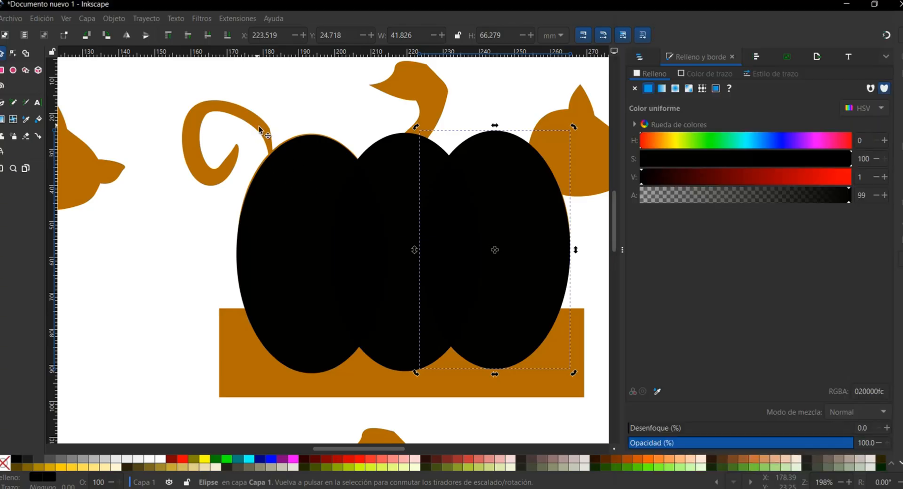
click(269, 154)
click(481, 488)
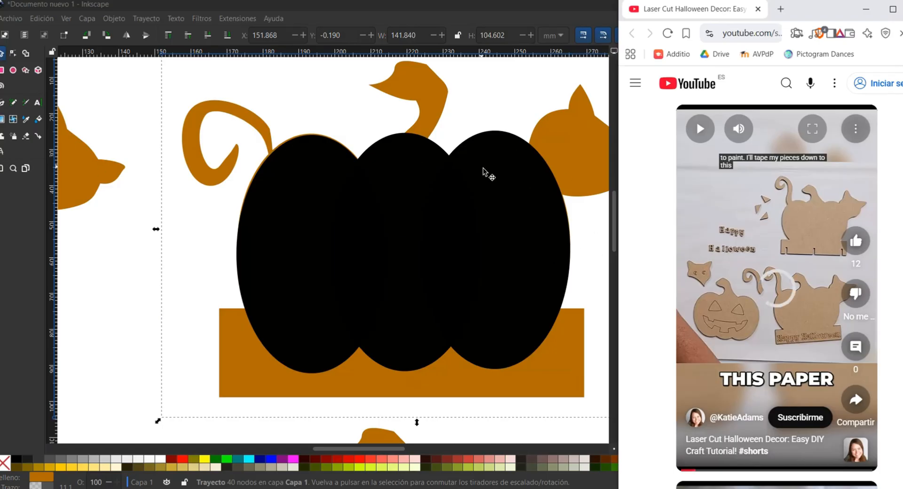
scroll(470, 193, up, 1)
scroll(346, 191, down, 1)
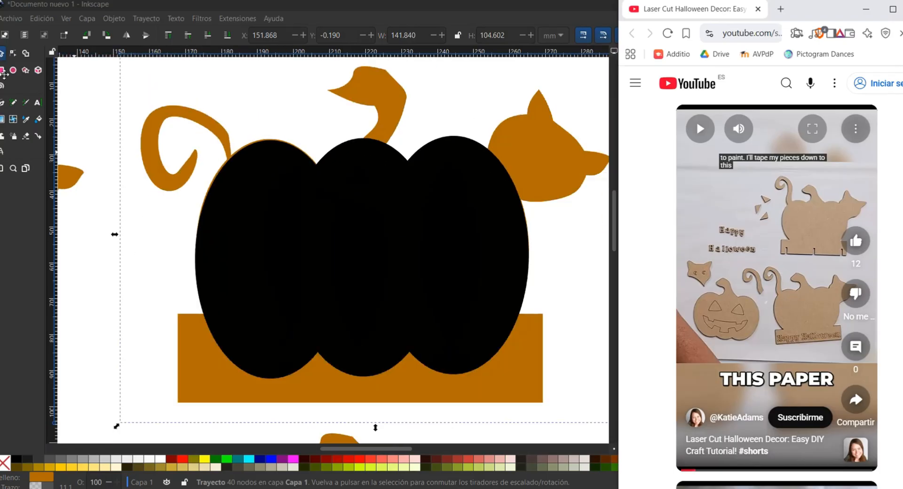
Draw a closed Pen shape about 29.5 by 34.6 mm enclosing the curled tail of the silhouette copy
click(2, 106)
key(b)
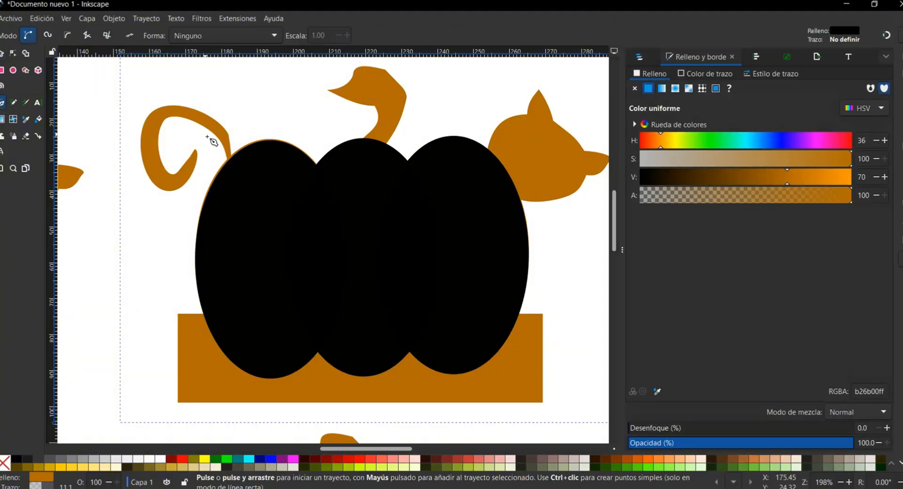
scroll(222, 151, up, 4)
click(295, 234)
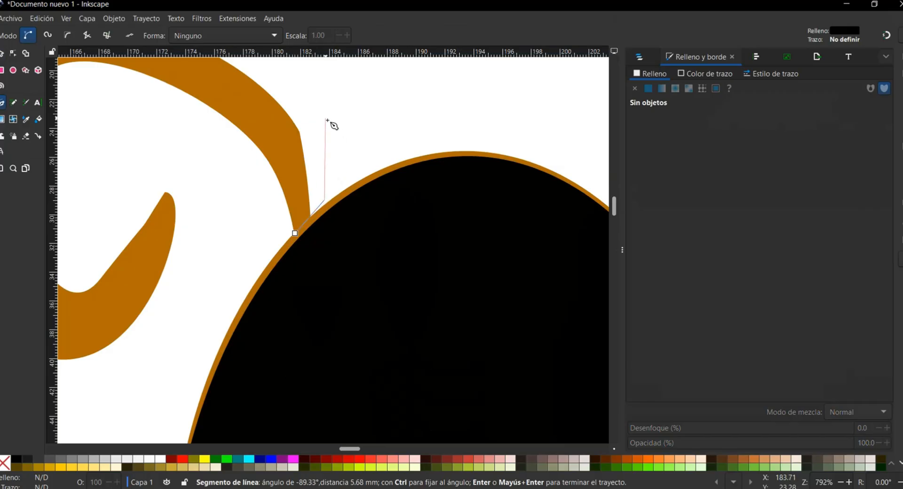
scroll(329, 110, down, 1)
scroll(332, 113, down, 2)
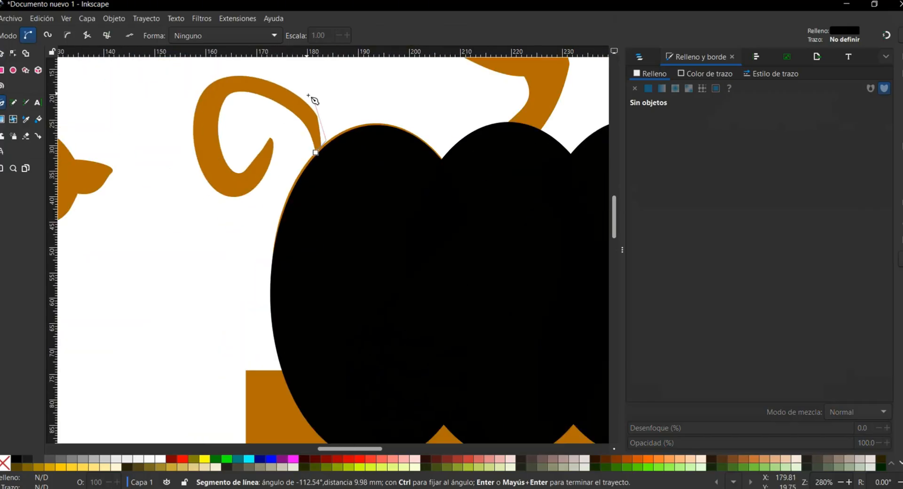
click(244, 70)
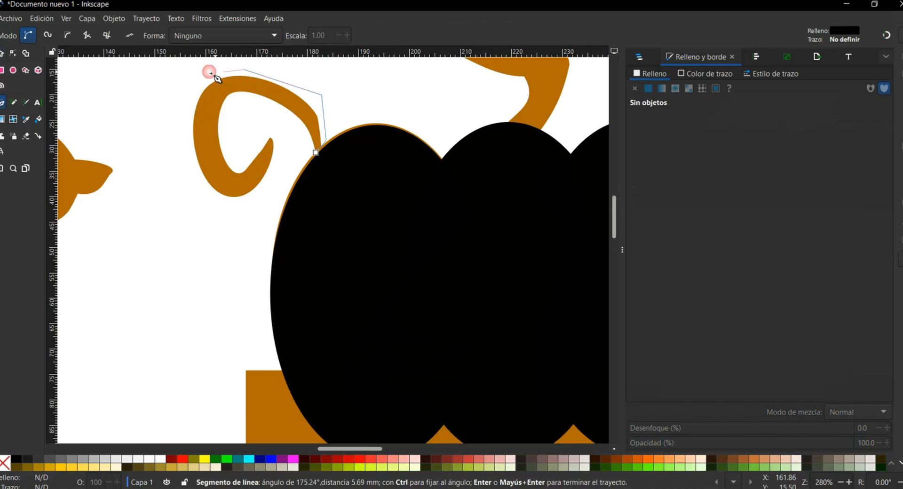
click(176, 86)
click(178, 162)
drag(194, 246, 210, 251)
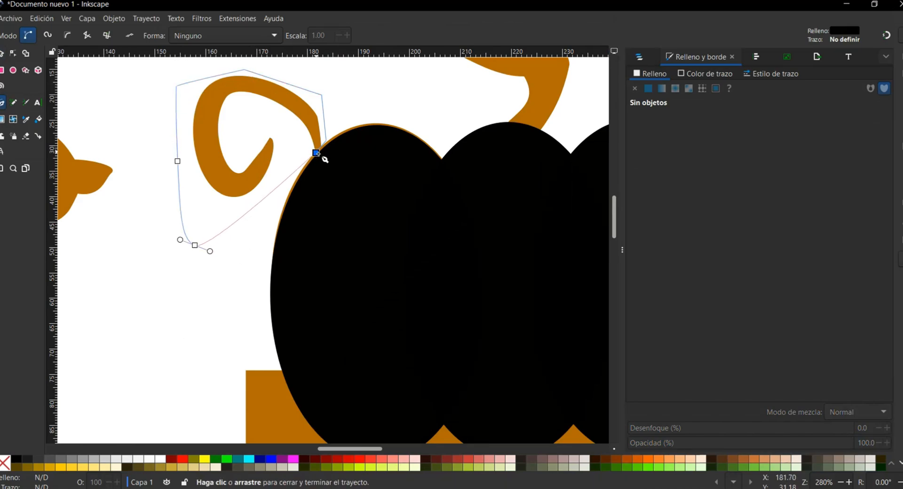
click(318, 154)
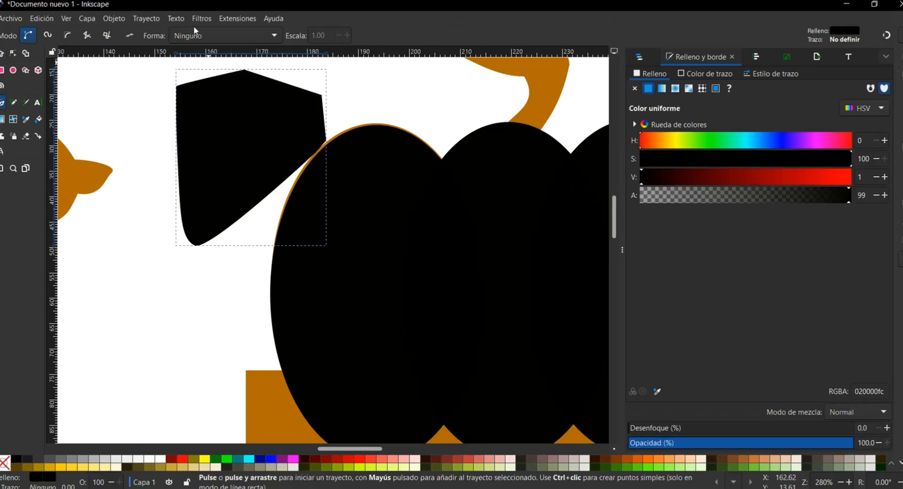
Subtract the Pen shape over the tail from the brown silhouette copy using Difference
key(ctrl+minus)
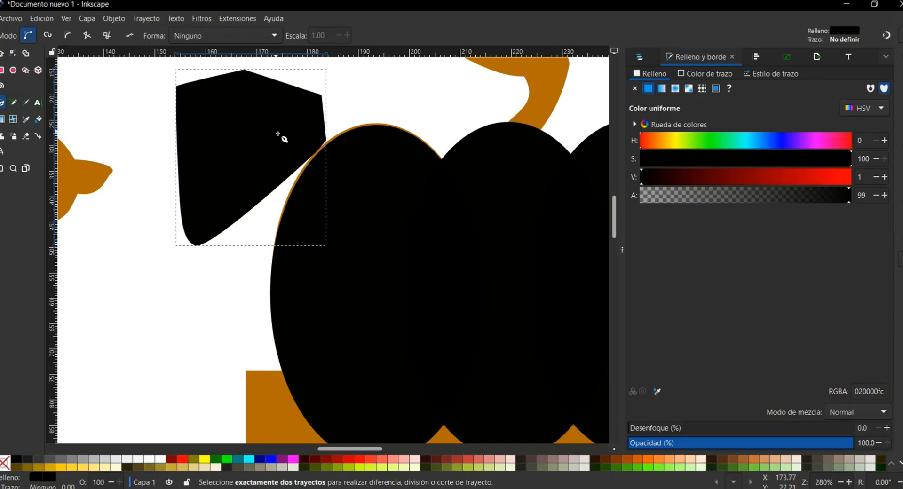
click(3, 54)
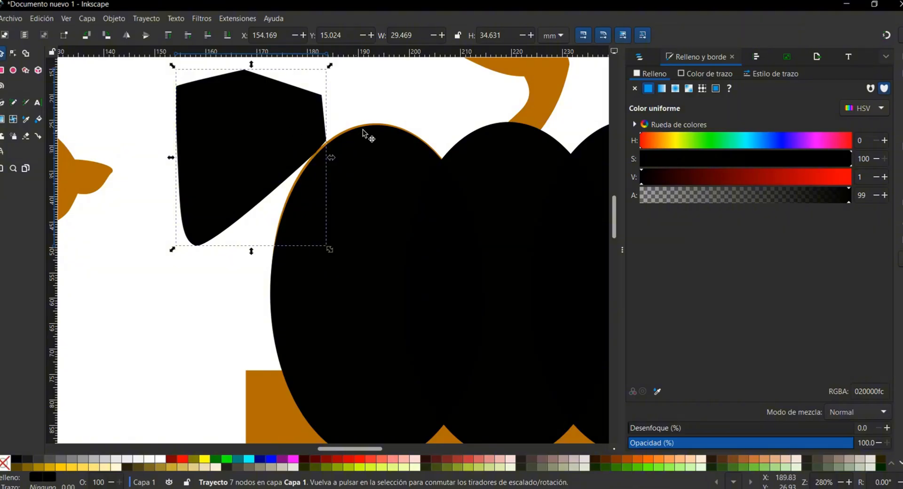
click(541, 89)
shift+click(214, 155)
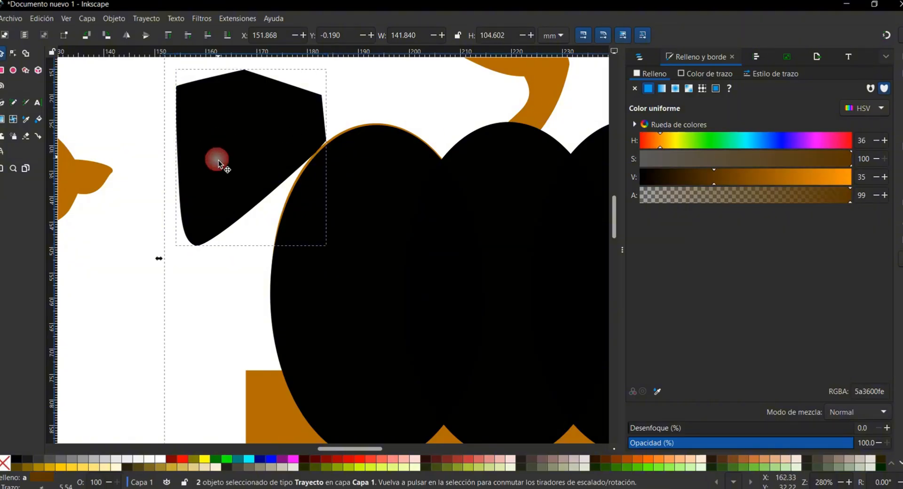
key(ctrl+minus)
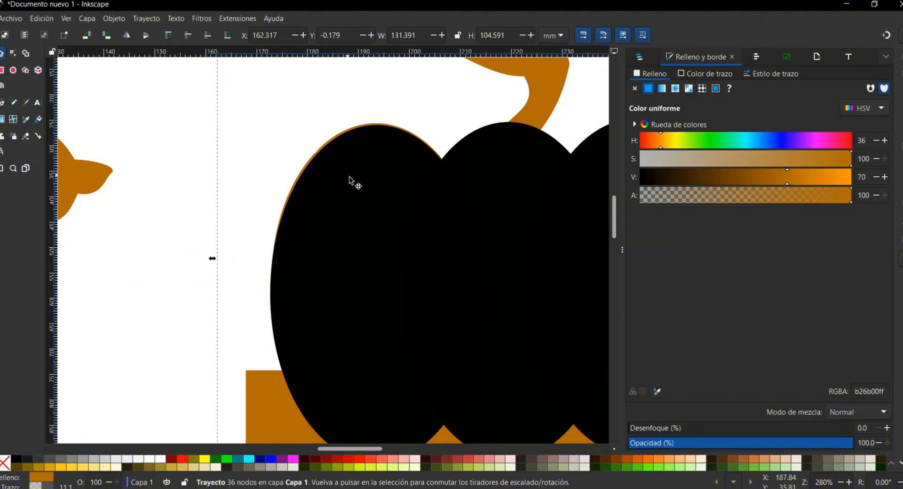
Draw a closed Pen shape covering the cat's head on the silhouette copy
scroll(349, 178, down, 1)
scroll(343, 342, right, 5)
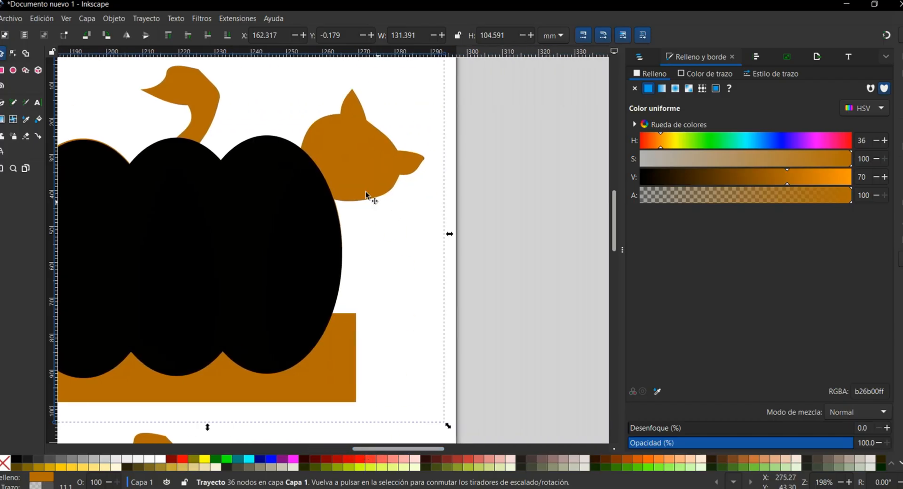
scroll(340, 144, up, 3)
click(1, 103)
click(225, 153)
click(354, 326)
click(475, 288)
scroll(581, 127, down, 3)
click(582, 71)
click(456, 137)
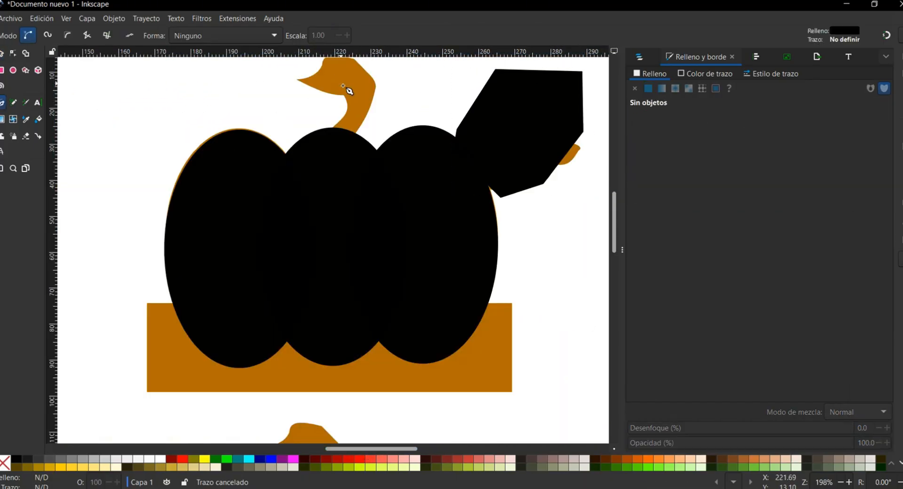
Subtract the Pen shape over the cat's head from the brown silhouette copy using Difference
click(2, 53)
click(358, 106)
shift+click(505, 140)
key(ctrl+minus)
Erase the leftover fragment of the cat's snout beside the pumpkin with the Eraser tool
scroll(397, 239, left, 2)
scroll(397, 238, up, 5)
click(26, 137)
mouse_move(584, 240)
mouse_down()
mouse_move(587, 260)
mouse_move(593, 254)
mouse_up()
scroll(351, 285, up, 2)
scroll(351, 285, down, 8)
scroll(351, 285, right, 3)
key(Escape)
Draw a closed Pen shape about 121 × 82 mm covering the pumpkin body and base below the stem
click(3, 103)
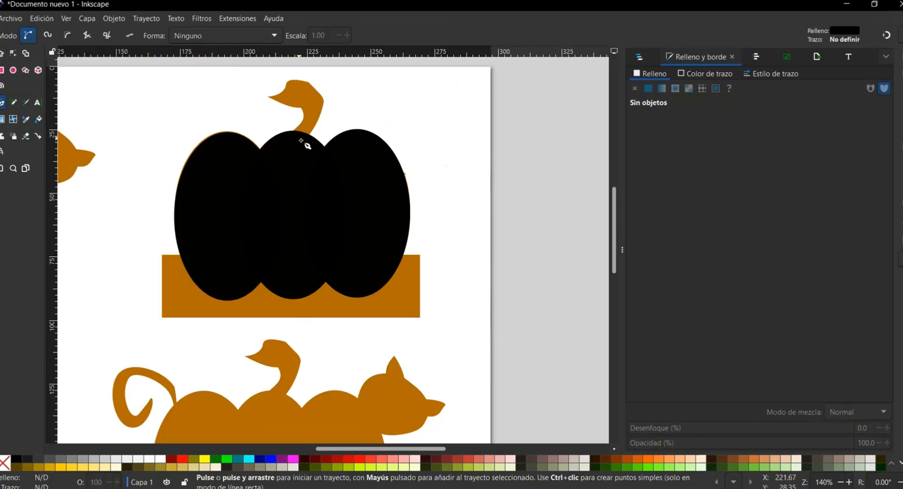
scroll(304, 141, down, 1)
scroll(306, 141, up, 2)
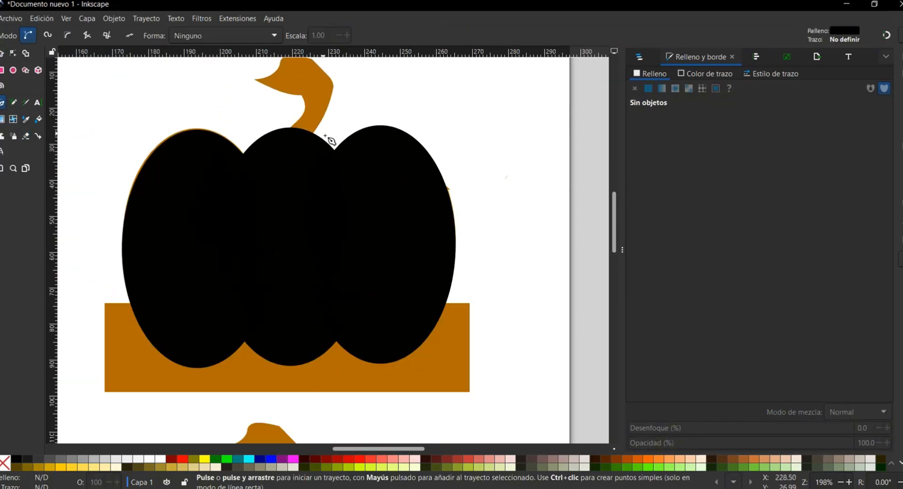
click(323, 133)
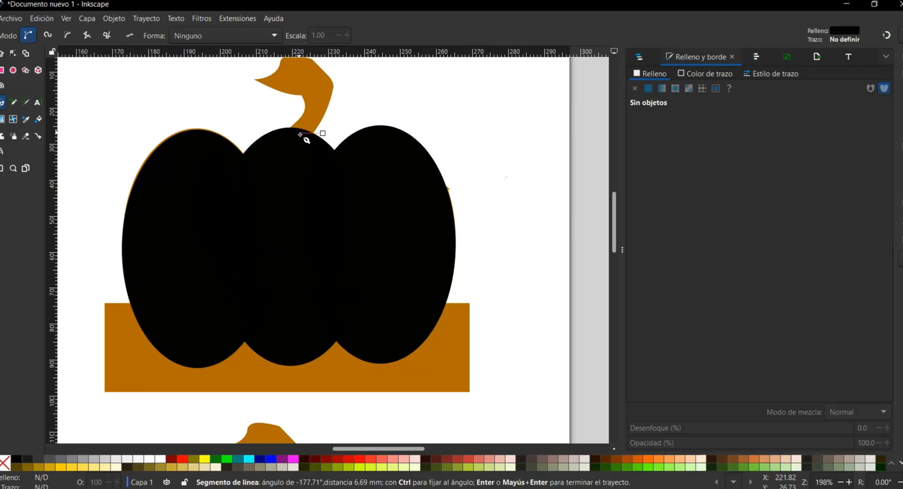
click(267, 126)
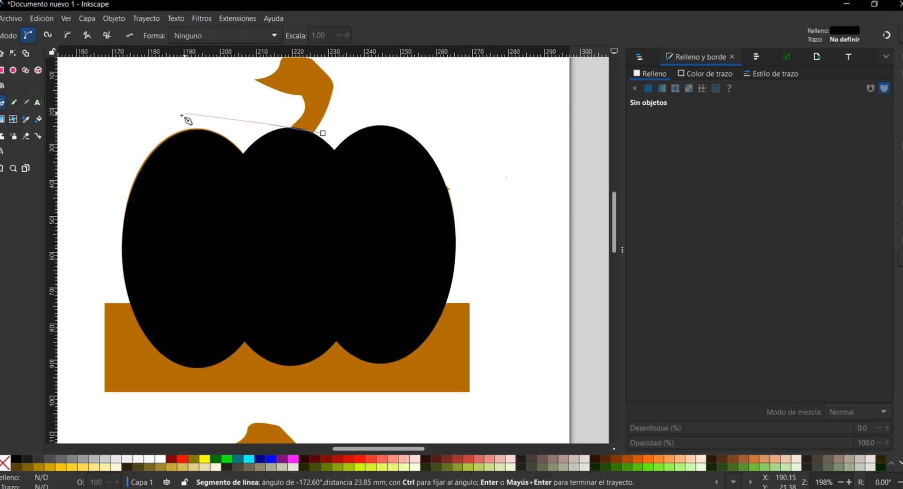
click(148, 116)
click(65, 234)
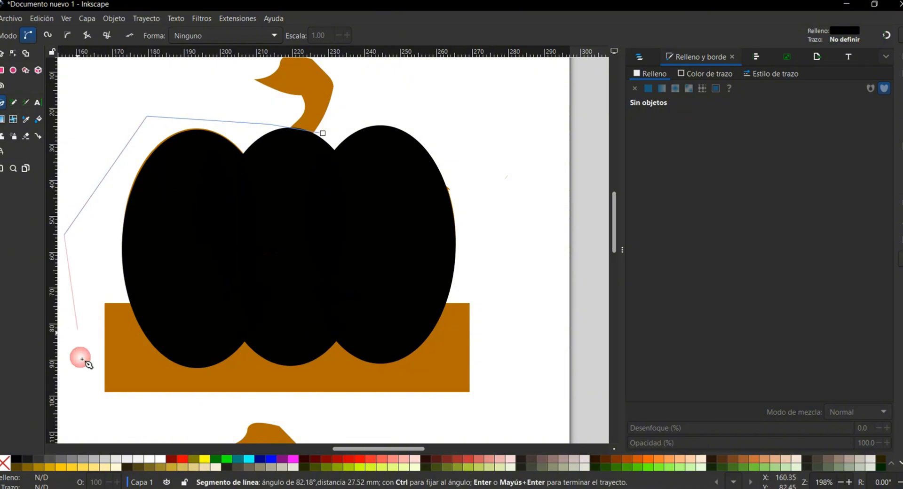
click(88, 412)
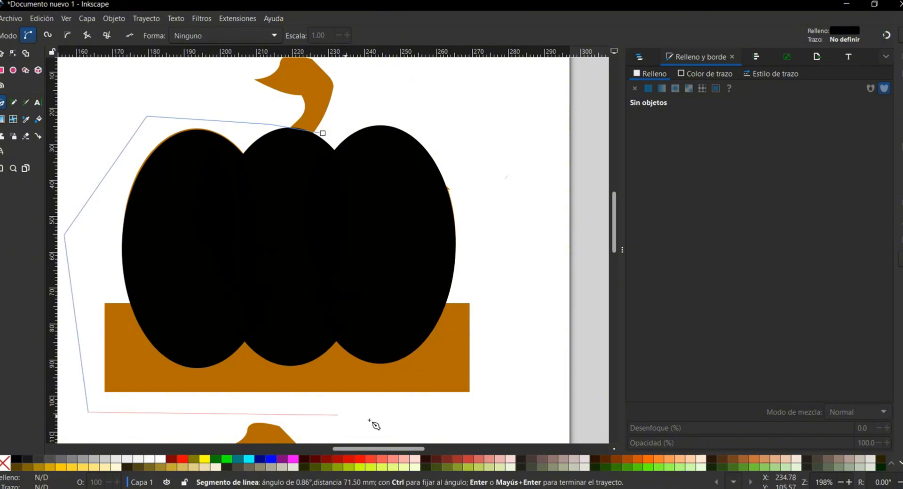
click(500, 412)
click(473, 240)
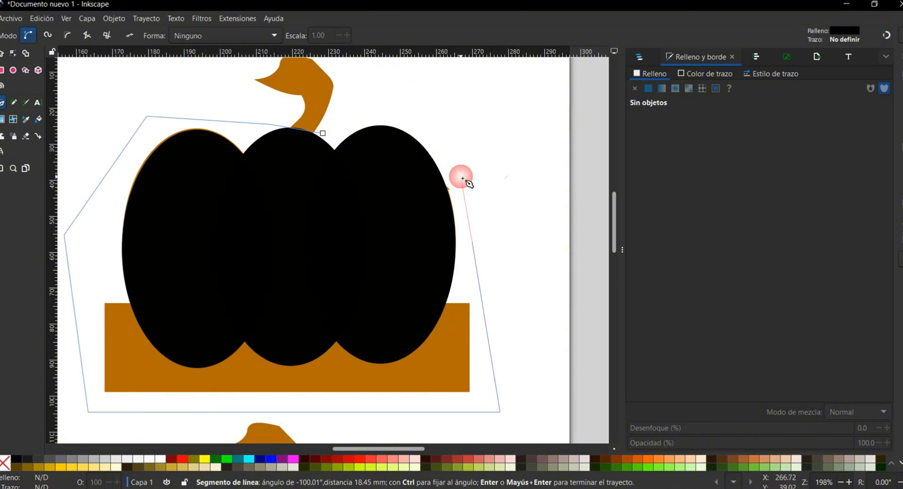
click(426, 121)
click(322, 133)
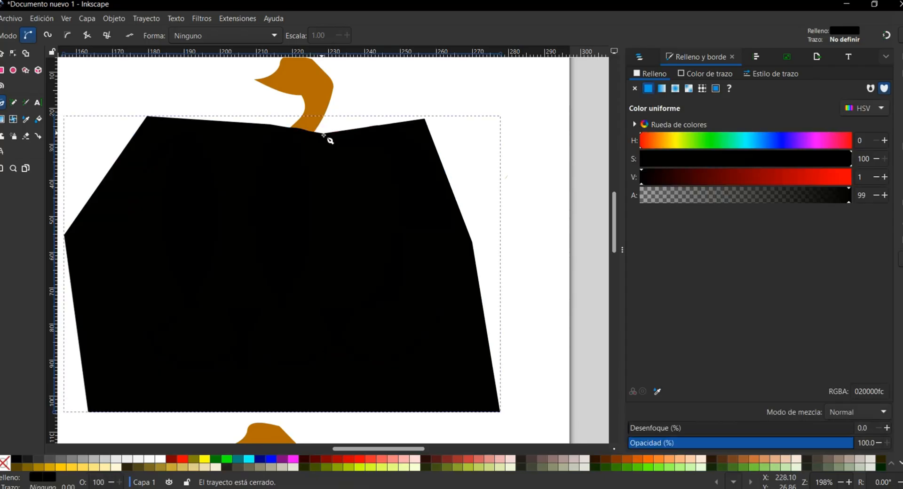
Try moving the black Pen shape and the three ellipses off the brown silhouette copy
scroll(362, 324, down, 4)
scroll(363, 312, up, 2)
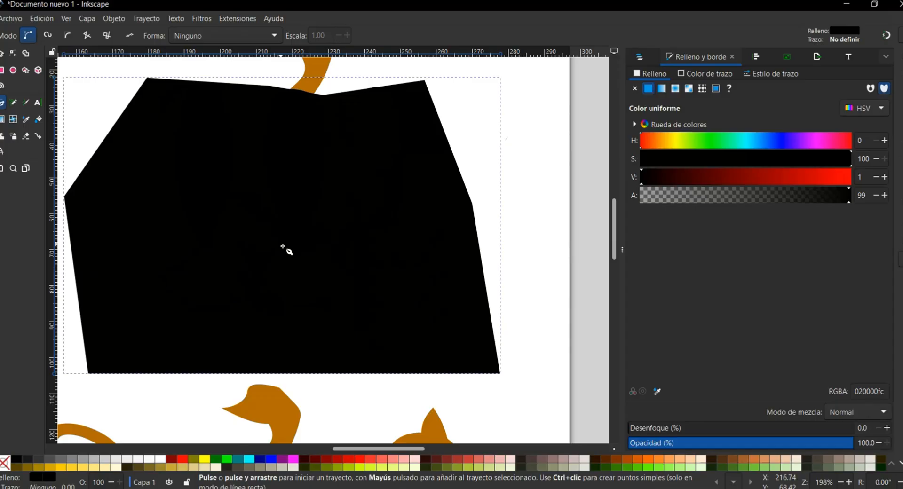
click(3, 55)
scroll(165, 146, up, 4)
drag(229, 209, 355, 248)
scroll(316, 237, down, 4)
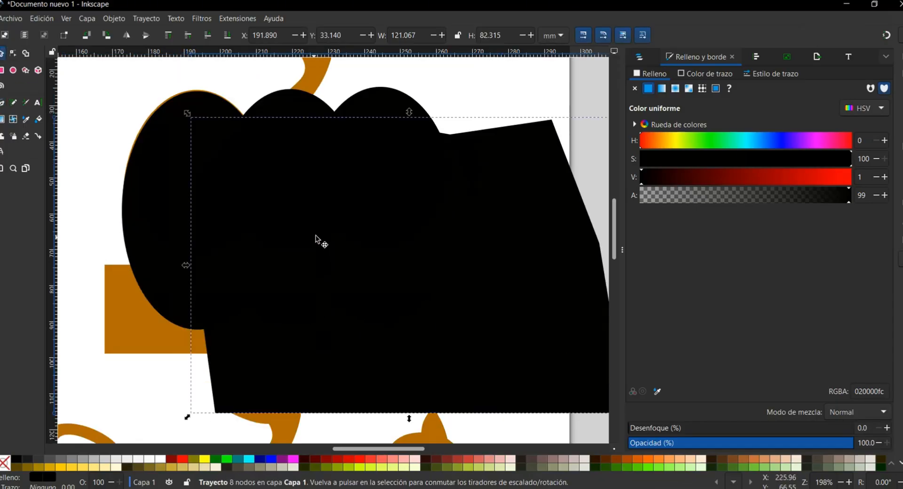
drag(320, 200, 591, 237)
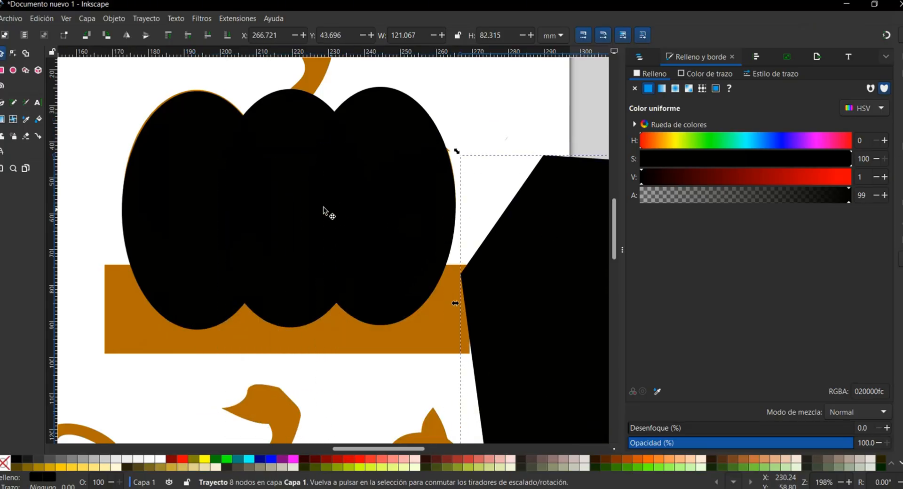
click(238, 337)
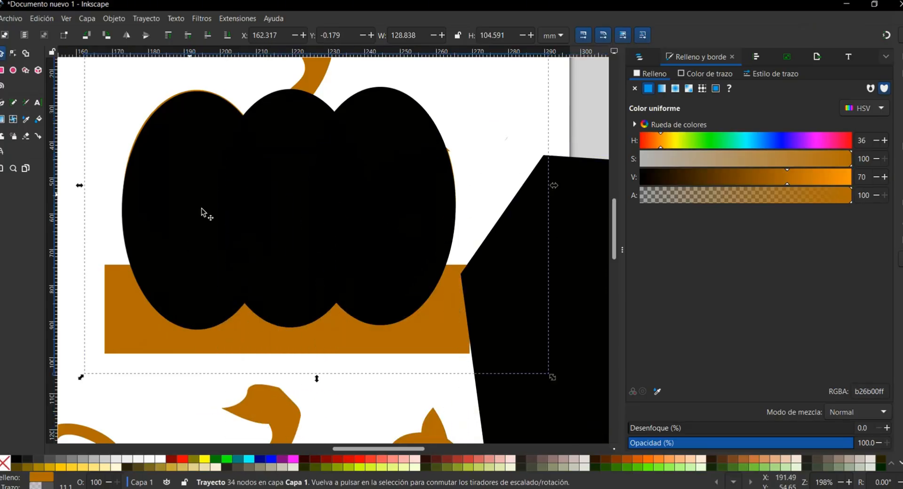
drag(202, 209, 323, 293)
drag(290, 169, 356, 236)
drag(399, 157, 511, 283)
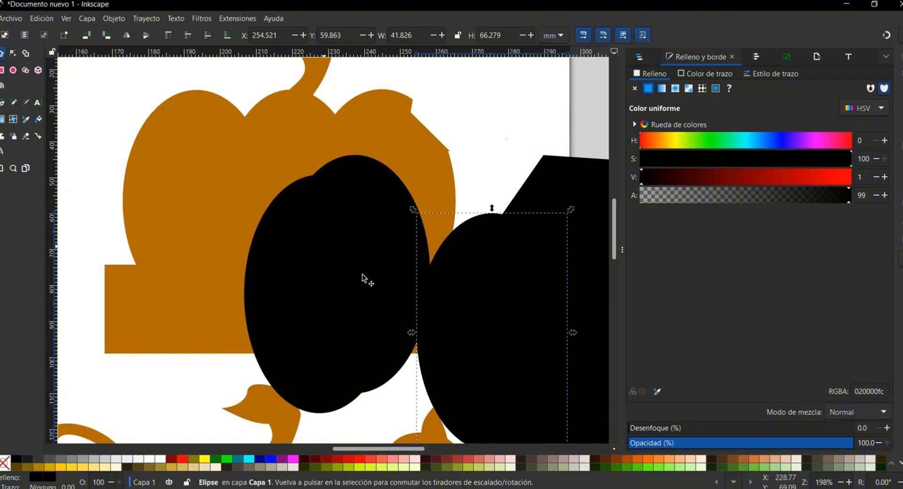
drag(363, 274, 459, 327)
drag(286, 227, 421, 281)
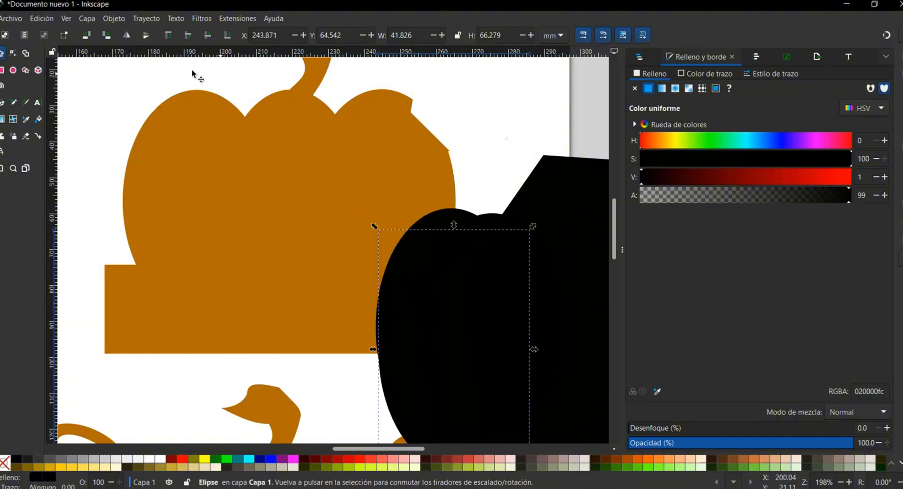
drag(550, 205, 166, 118)
Select the brown silhouette copy and undo the moves of the Pen shape and ellipses
scroll(234, 145, up, 4)
click(318, 127)
key(ctrl+z)
key(ctrl+z)
key(ctrl+z)
key(ctrl+z)
key(ctrl+z)
key(ctrl+z)
key(ctrl+z)
scroll(326, 262, up, 2)
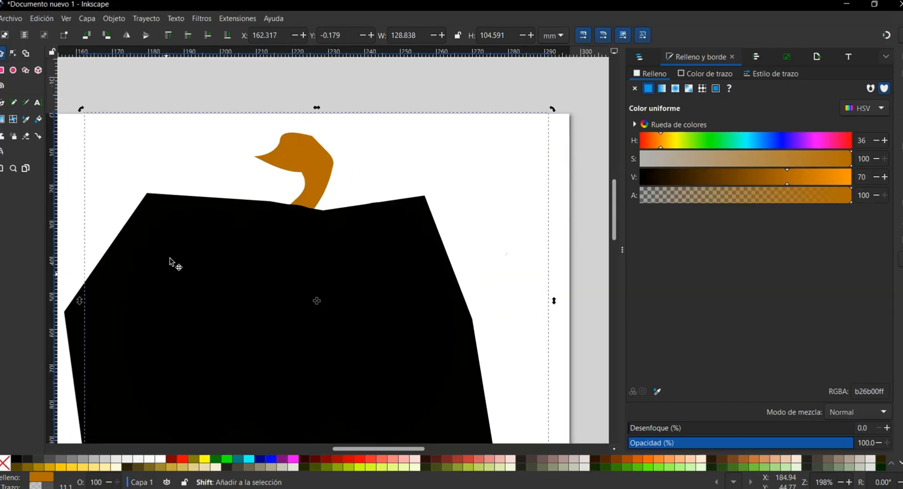
Subtract the large Pen shape from the brown silhouette copy using Difference, keeping only its stem
shift+click(173, 258)
key(ctrl+minus)
key(ctrl+l)
key(ctrl+z)
scroll(335, 404, down, 5)
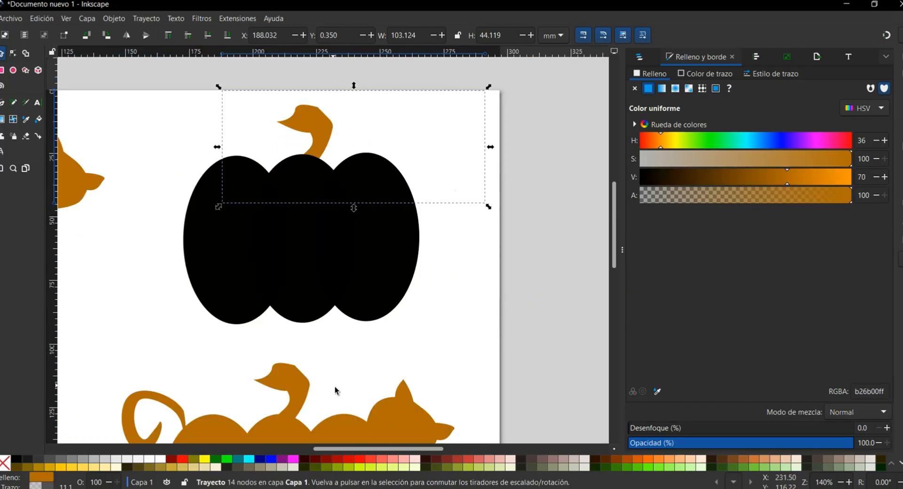
Merge the three black ellipses and the brown stem into a single pumpkin path using Union
click(404, 327)
click(331, 243)
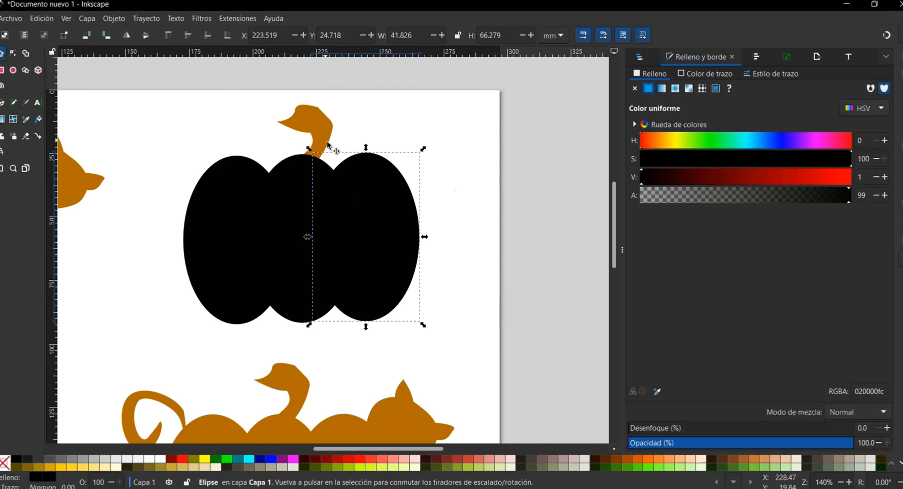
click(221, 212)
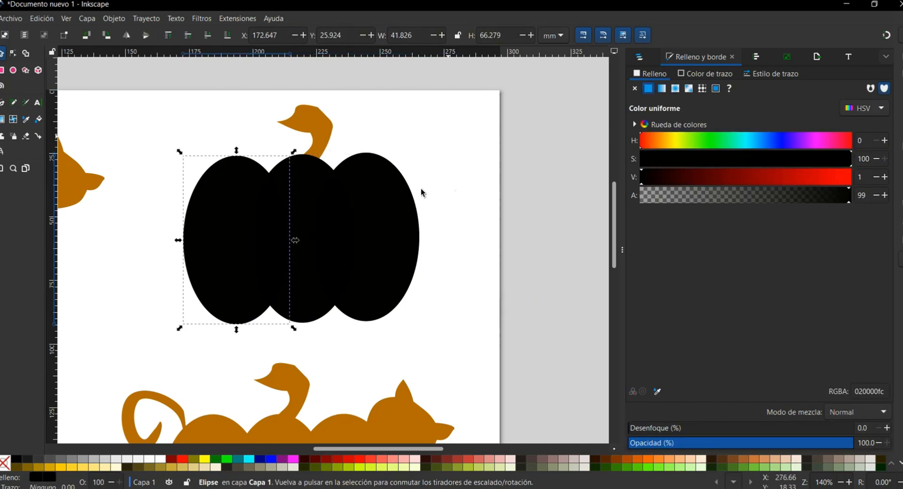
drag(449, 135, 174, 351)
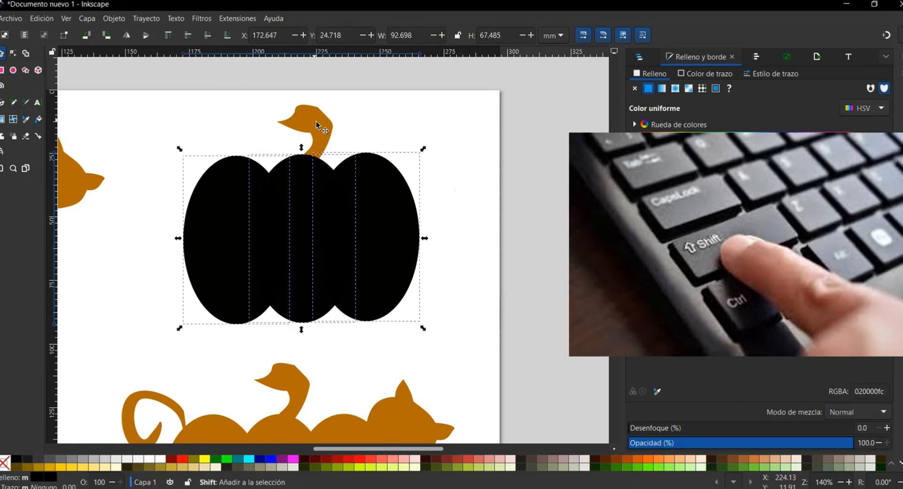
shift+click(316, 121)
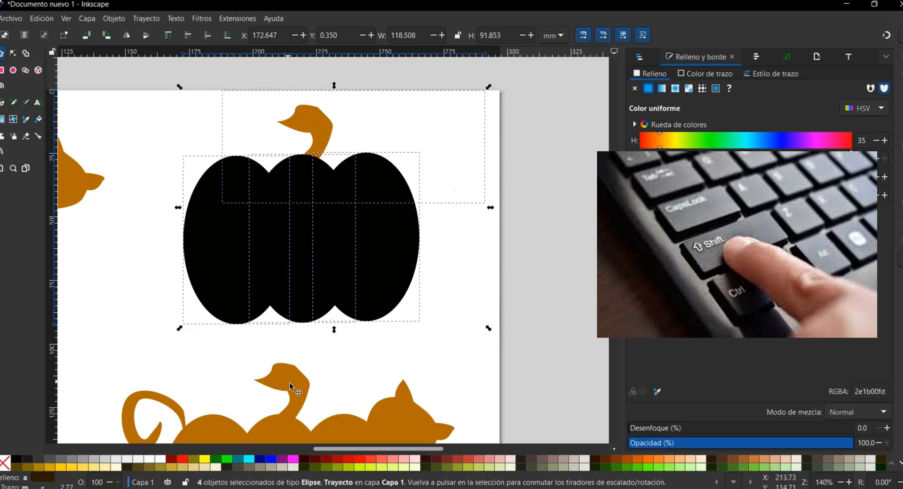
click(139, 21)
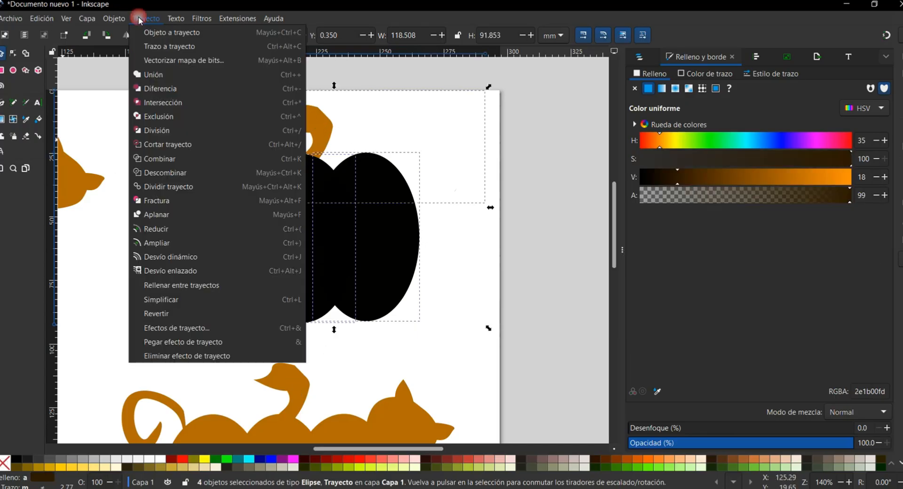
click(169, 81)
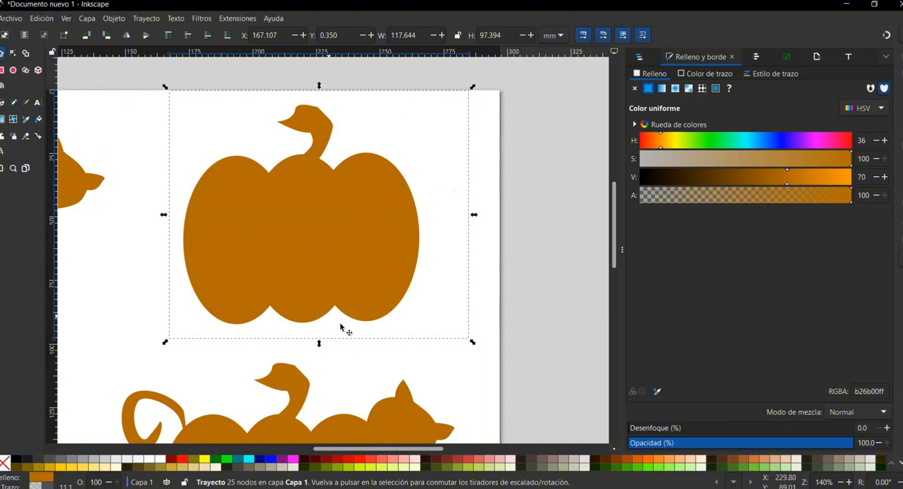
Place the drawing window beside the YouTube reference video and narrow the Fill and Stroke area to widen the canvas
click(536, 488)
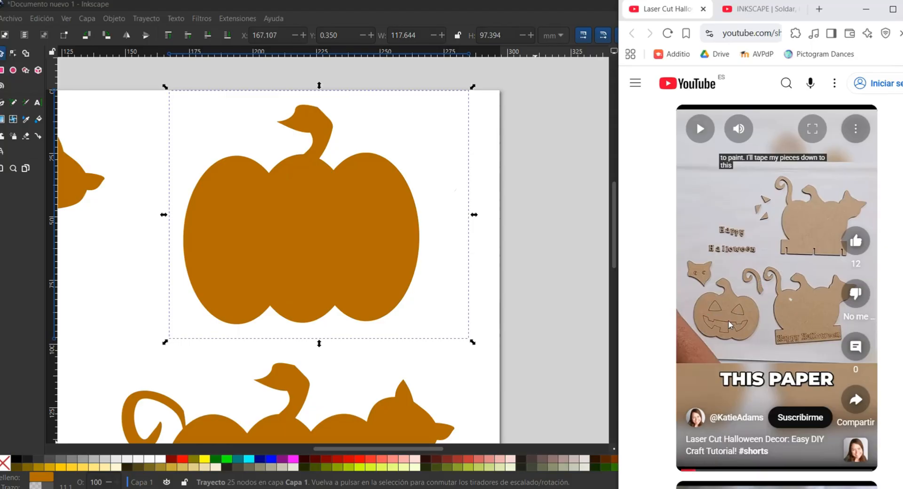
click(3, 103)
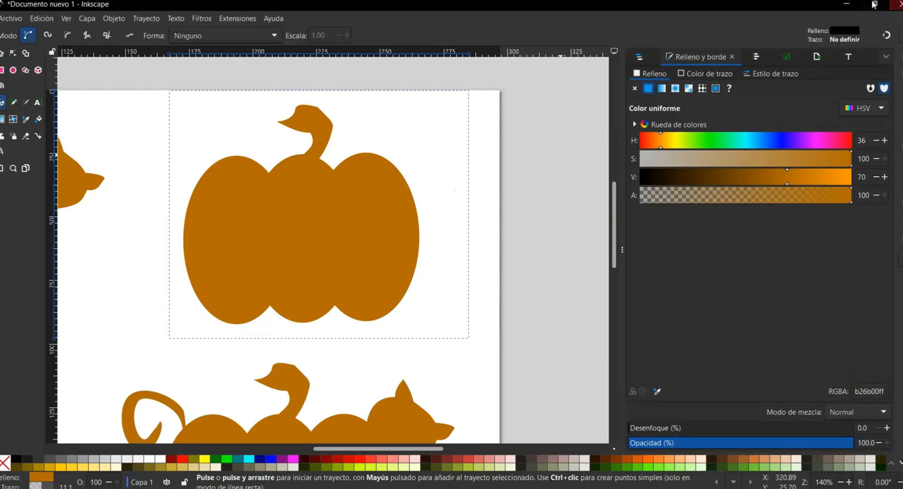
click(874, 3)
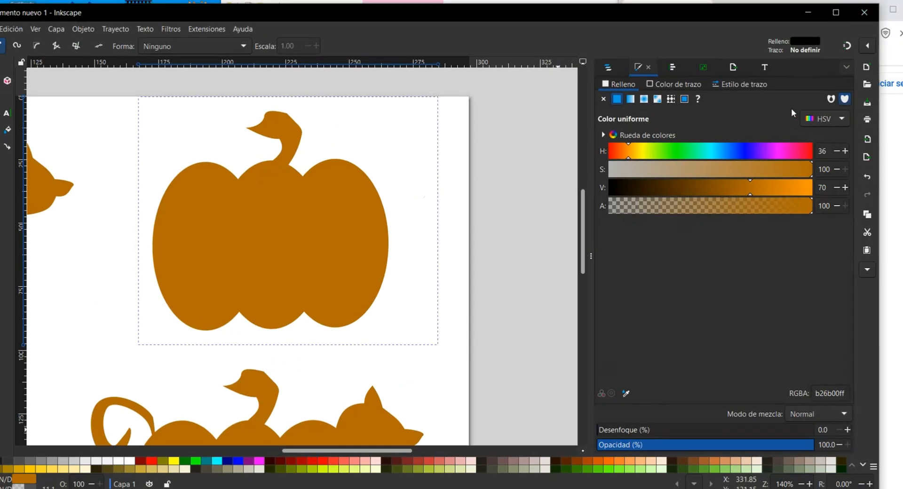
drag(887, 216, 612, 225)
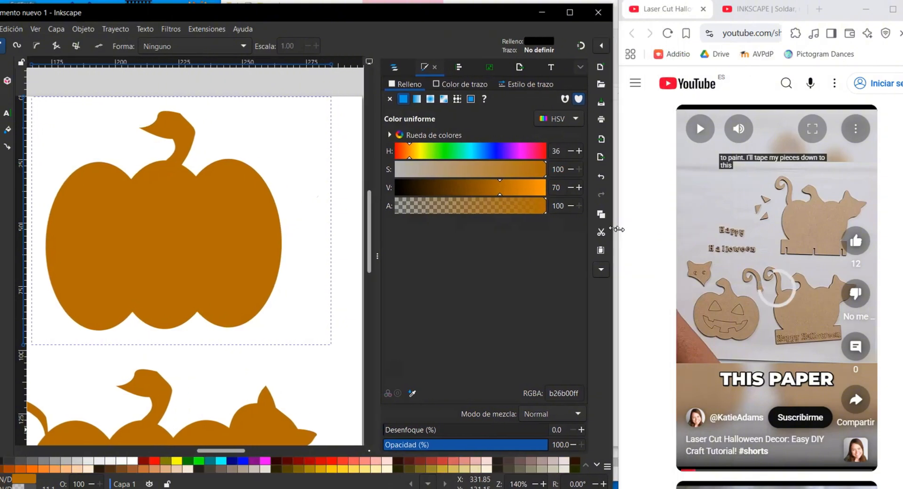
drag(384, 249, 560, 277)
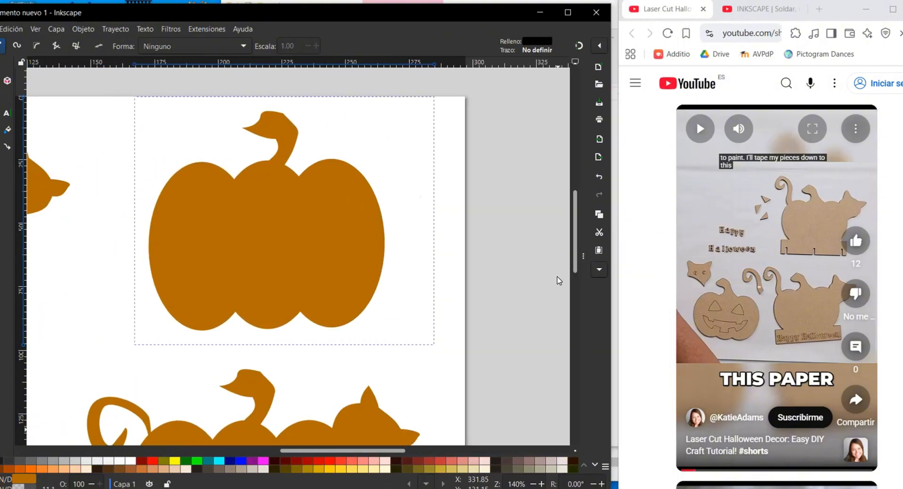
click(556, 276)
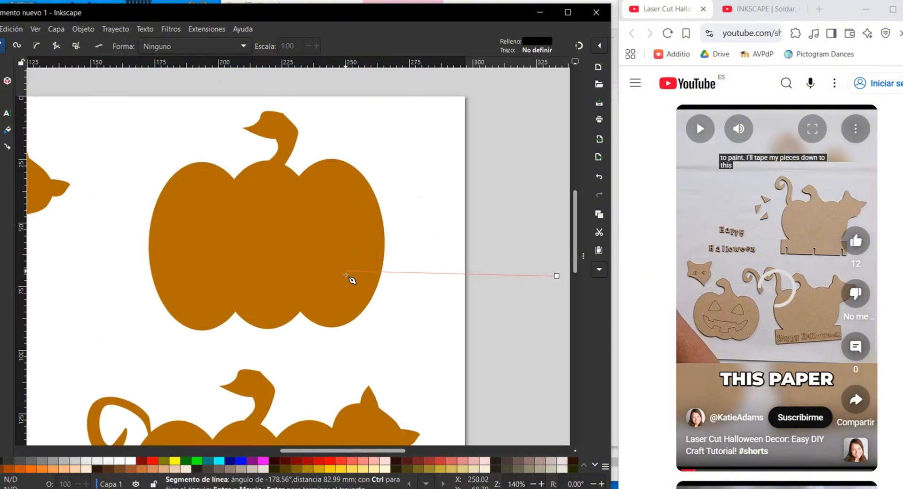
key(Escape)
Draw a closed triangular eye about 15 mm wide on the pumpkin's upper left with the Pen tool
ctrl+scroll(208, 215, up, 2)
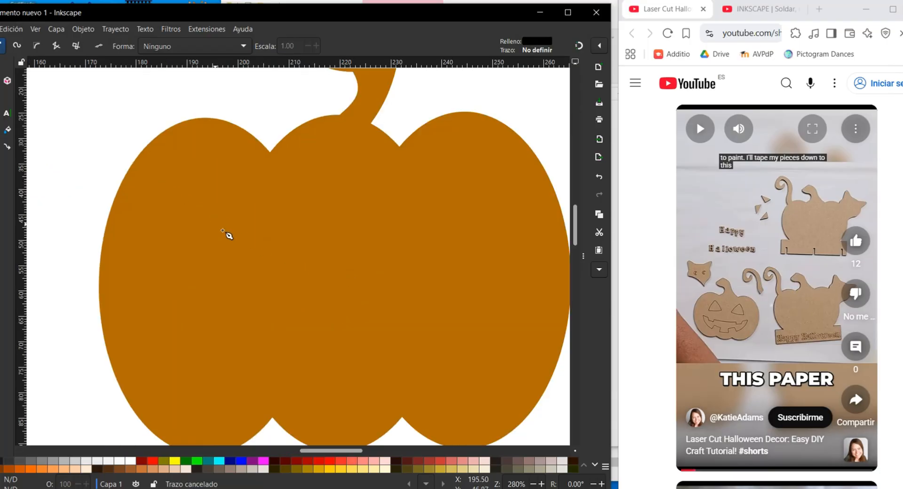
click(246, 207)
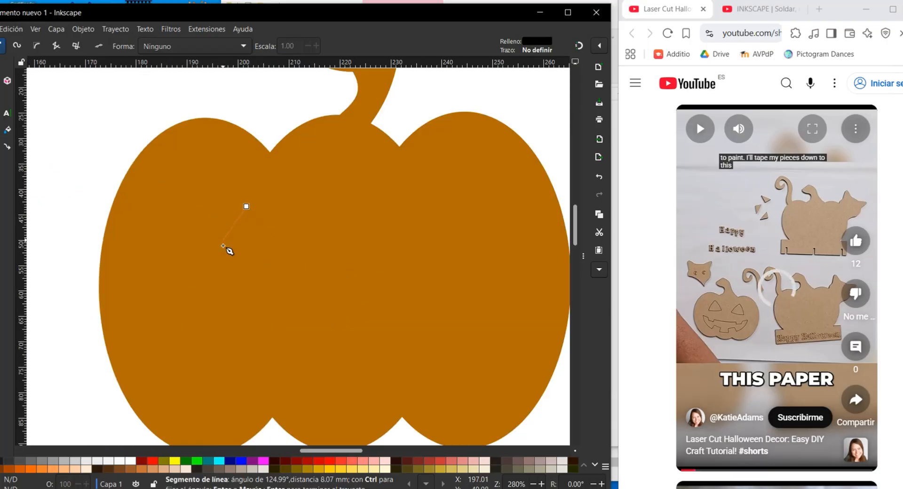
click(216, 265)
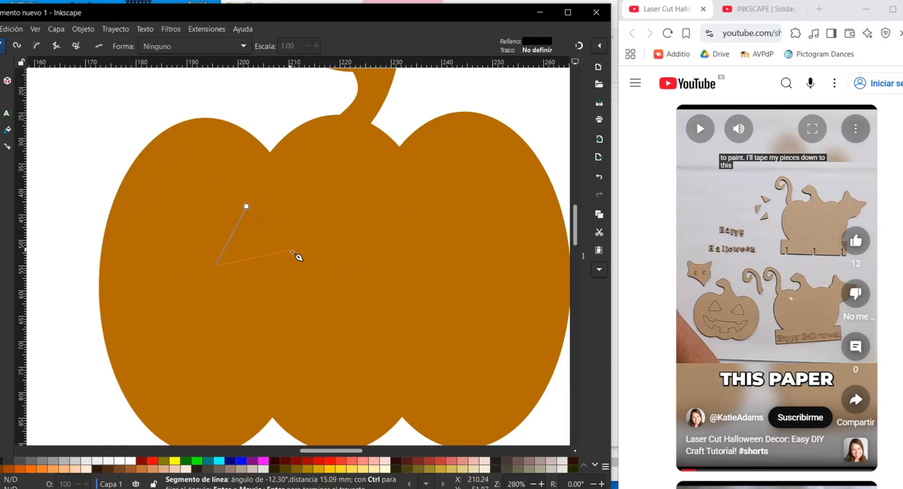
click(290, 250)
click(247, 207)
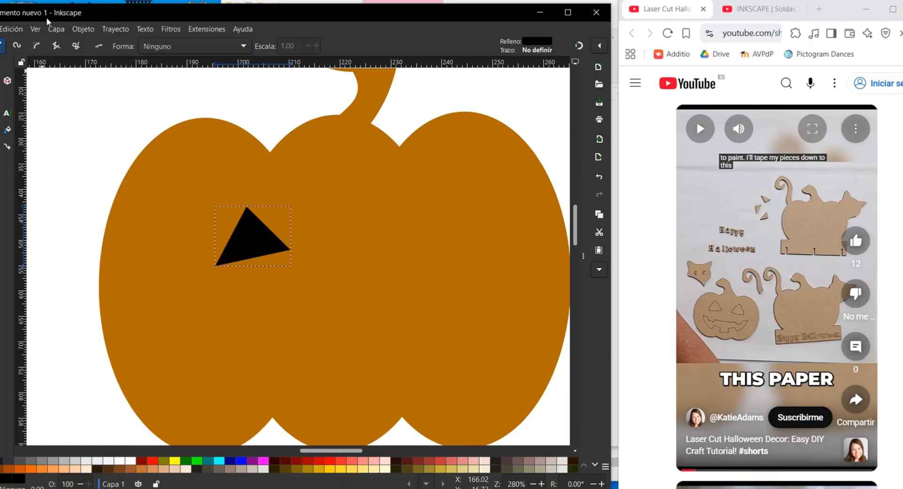
Bend the three sides of the triangular eye outward into curves with the Node tool
drag(47, 18, 86, 8)
click(17, 57)
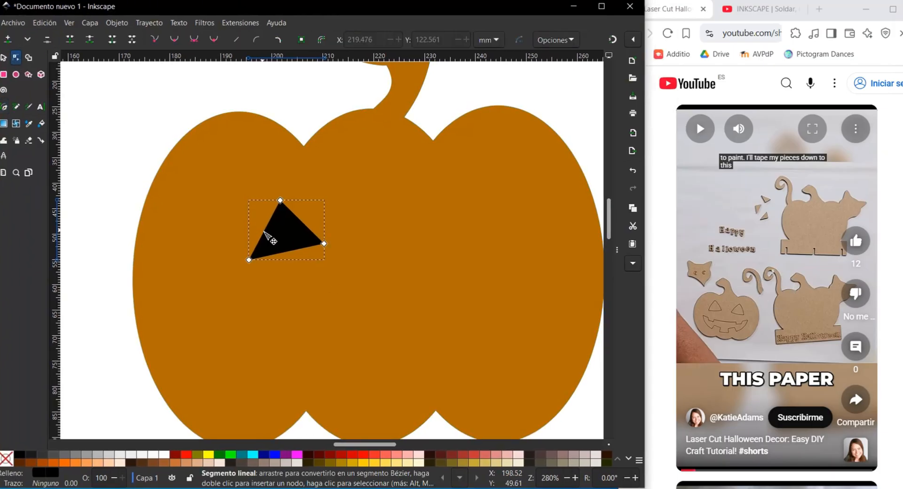
drag(268, 235, 263, 232)
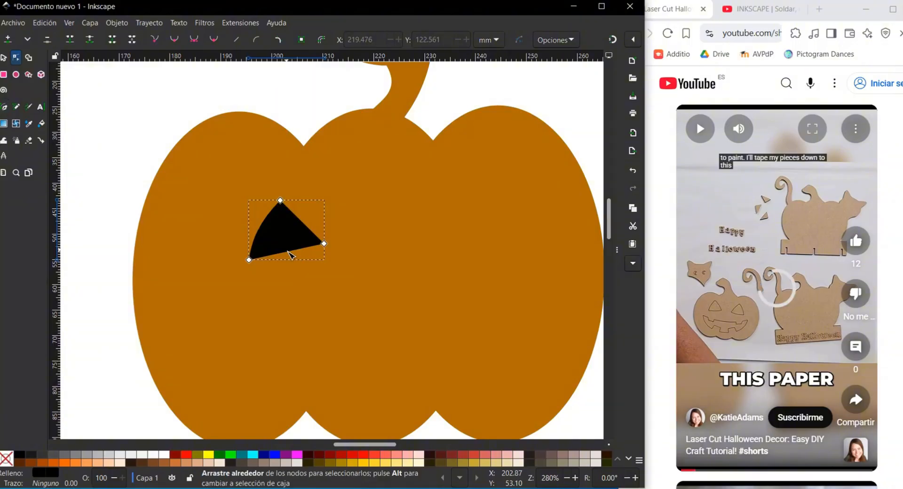
mouse_move(292, 258)
mouse_down()
mouse_move(288, 251)
mouse_move(302, 259)
mouse_move(293, 257)
mouse_up()
drag(295, 218, 315, 230)
click(428, 249)
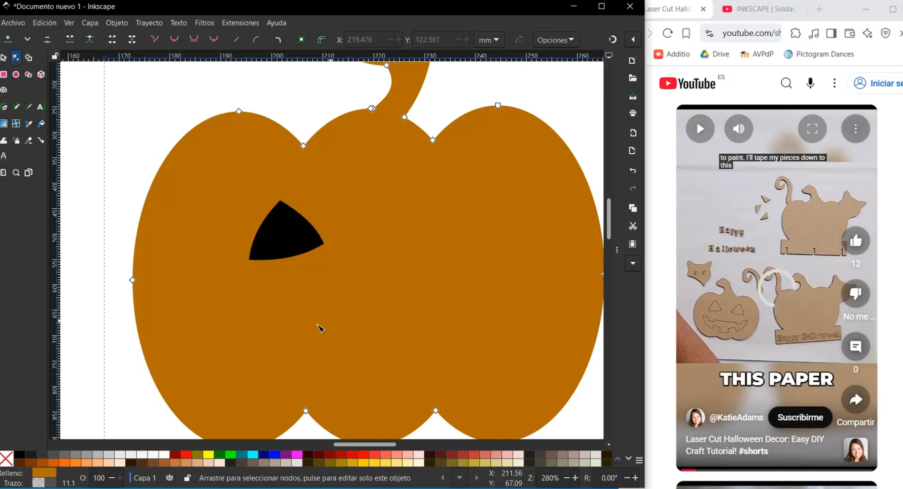
Duplicate the curved triangular eye and place the copy at the same height on the pumpkin's right half, at about X 229 mm
click(305, 244)
right_click(303, 243)
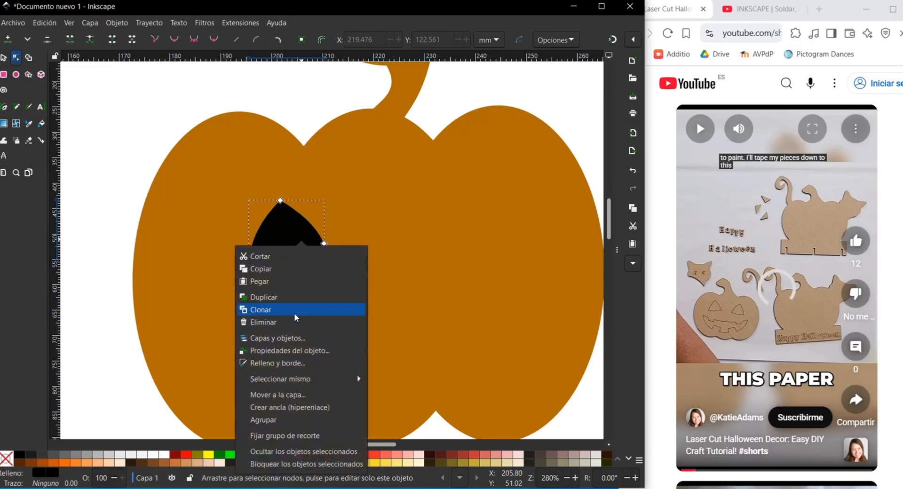
click(286, 298)
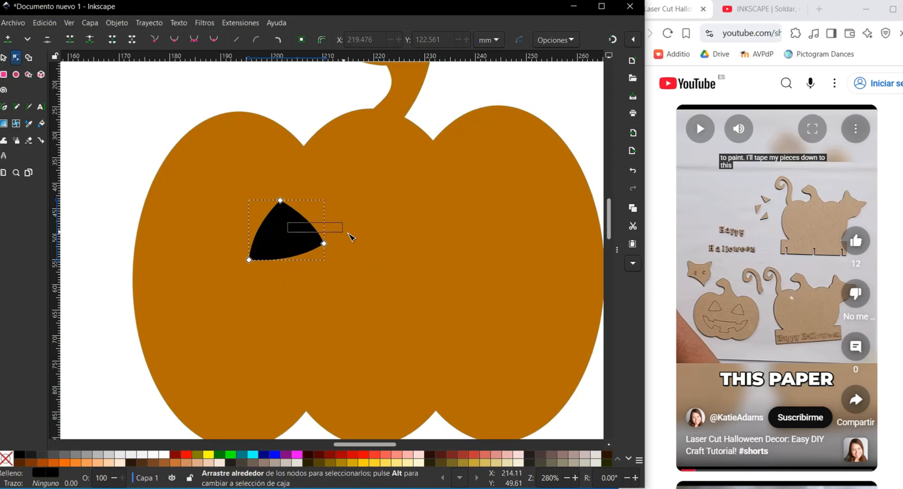
click(5, 57)
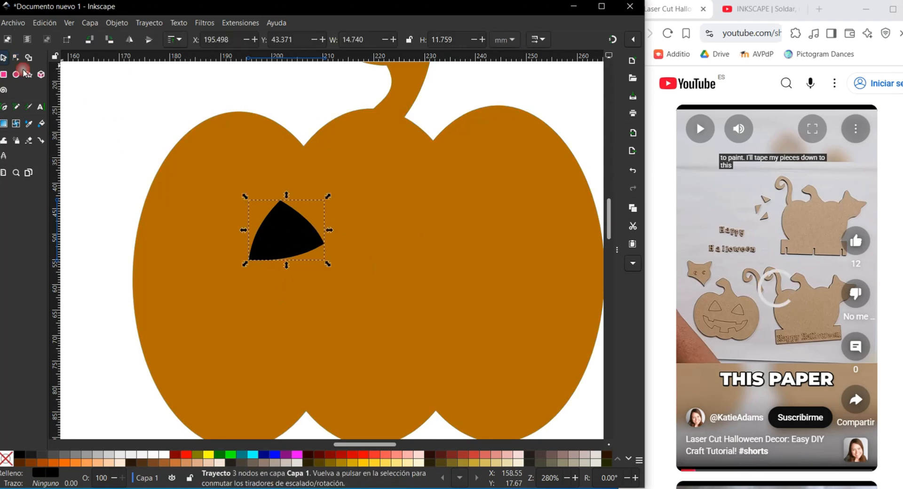
drag(295, 250, 452, 248)
click(309, 246)
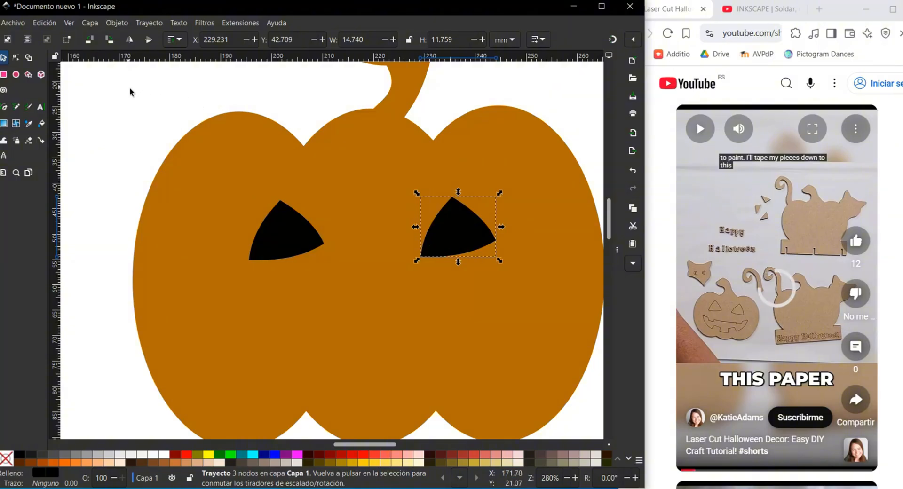
Flip the right eye horizontally so that it mirrors the left one
click(473, 233)
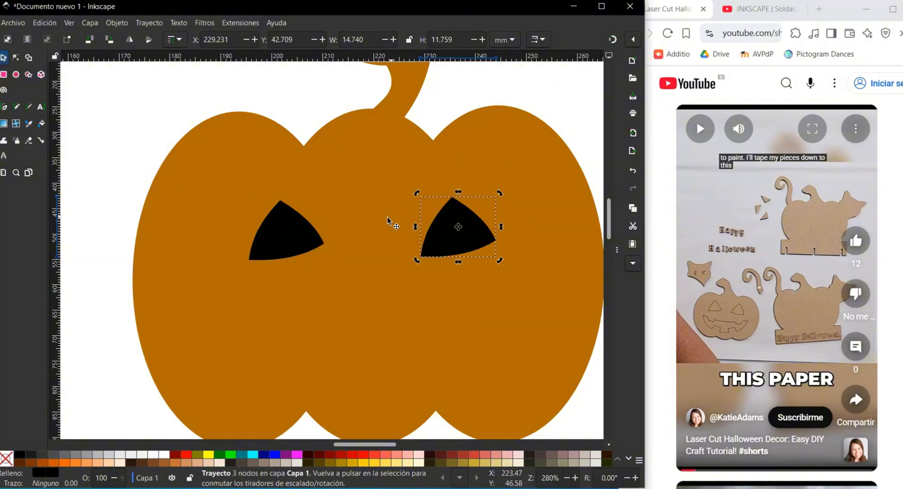
click(462, 242)
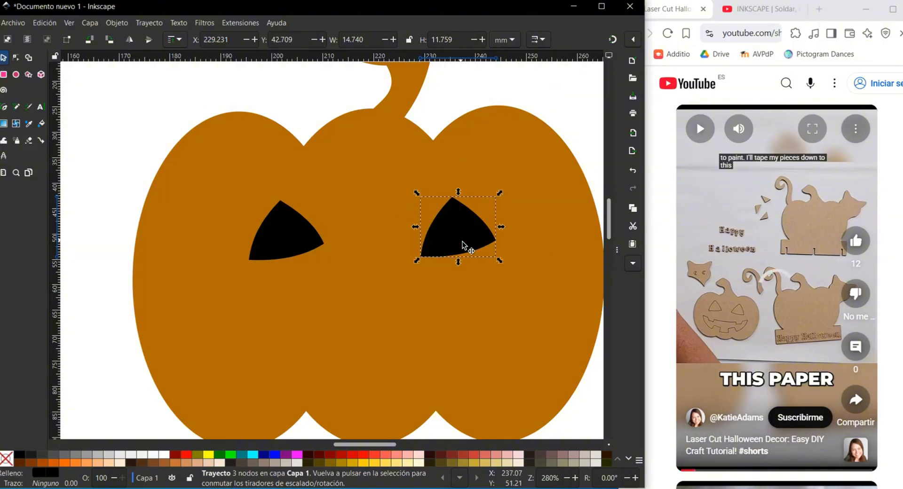
click(130, 41)
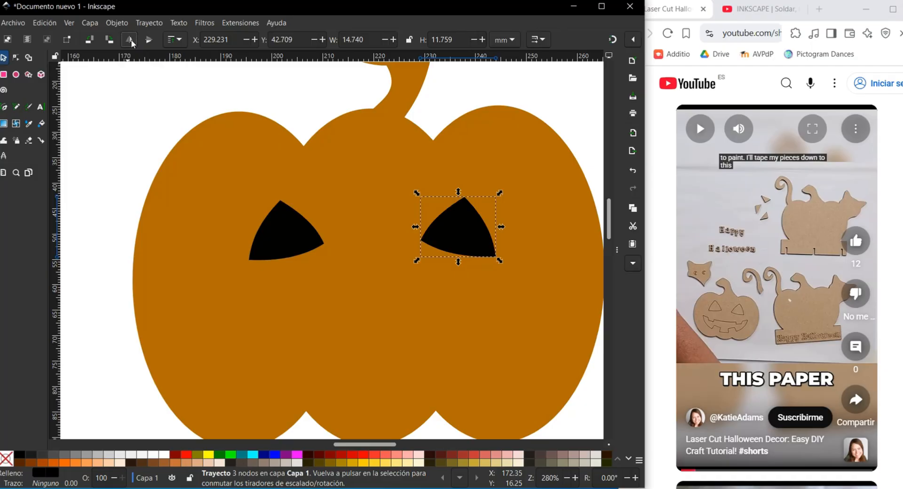
click(132, 41)
click(146, 41)
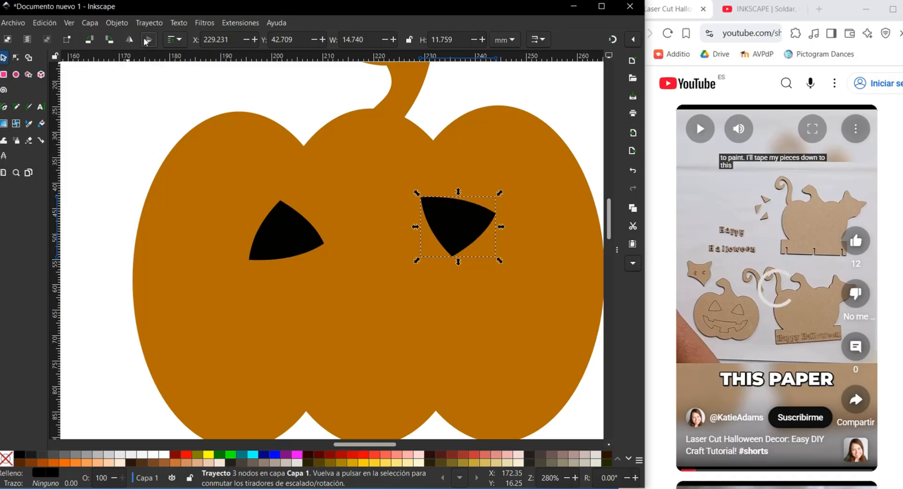
click(146, 41)
click(130, 40)
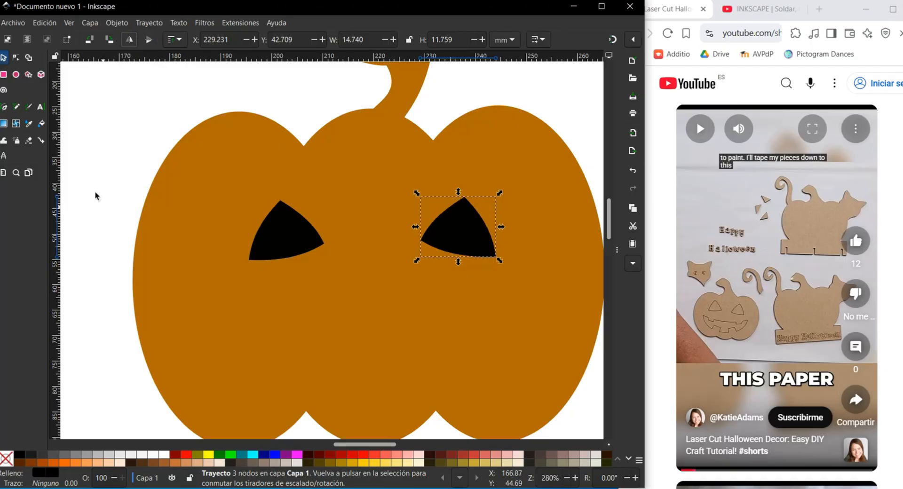
click(151, 218)
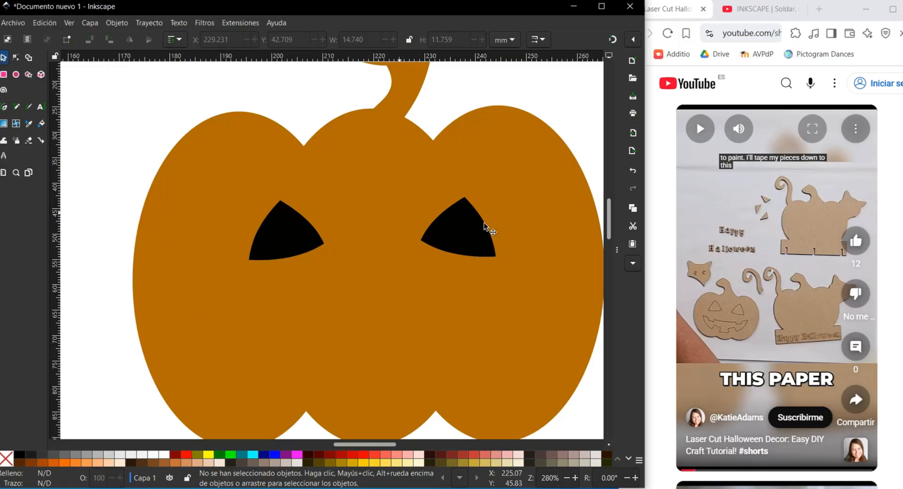
Draw a closed, full-width jagged mouth about 50 mm wide and 13 mm high below the eyes with the Pen tool
click(4, 108)
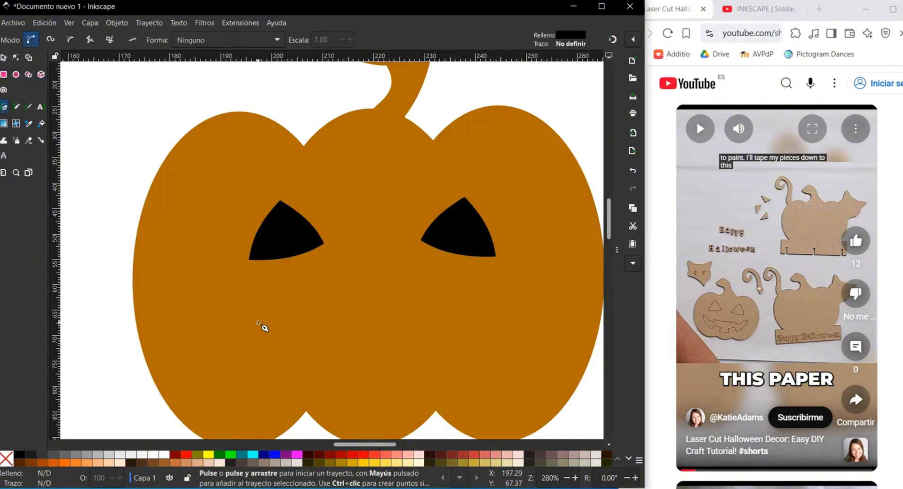
click(245, 315)
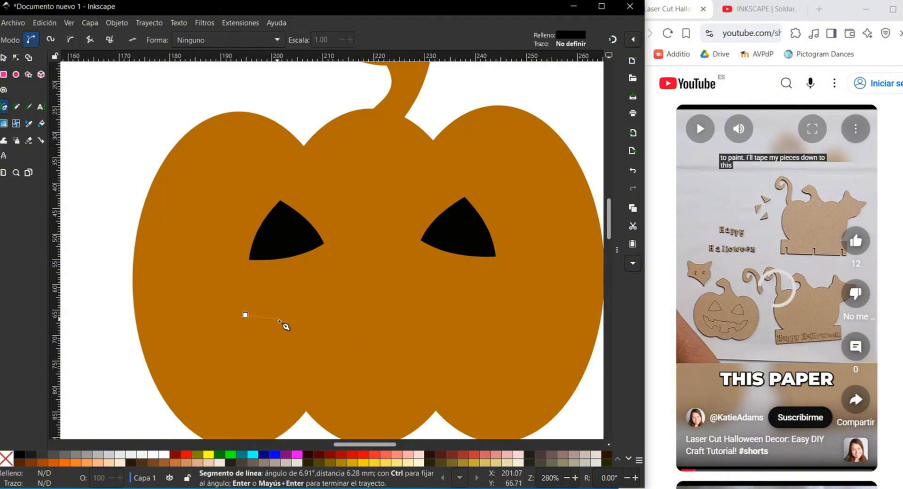
click(277, 319)
click(283, 340)
click(316, 339)
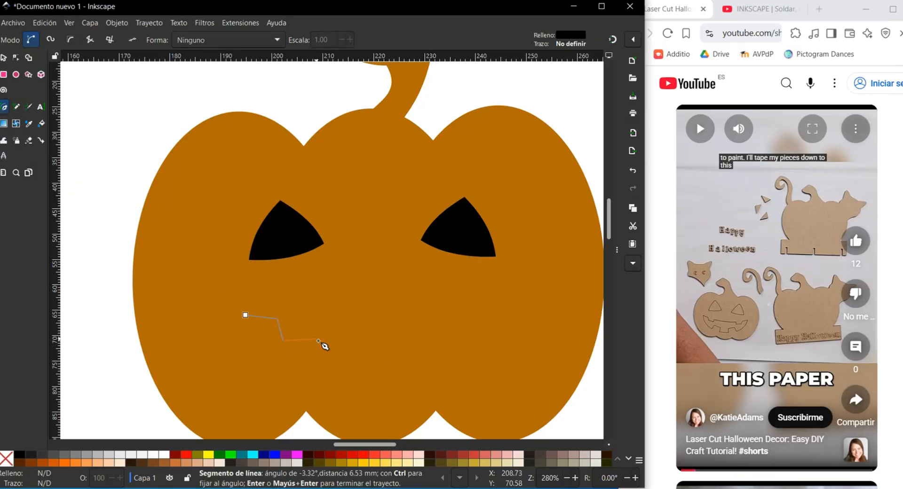
click(324, 326)
click(413, 327)
click(414, 339)
click(453, 337)
click(480, 319)
click(496, 321)
click(455, 368)
click(412, 364)
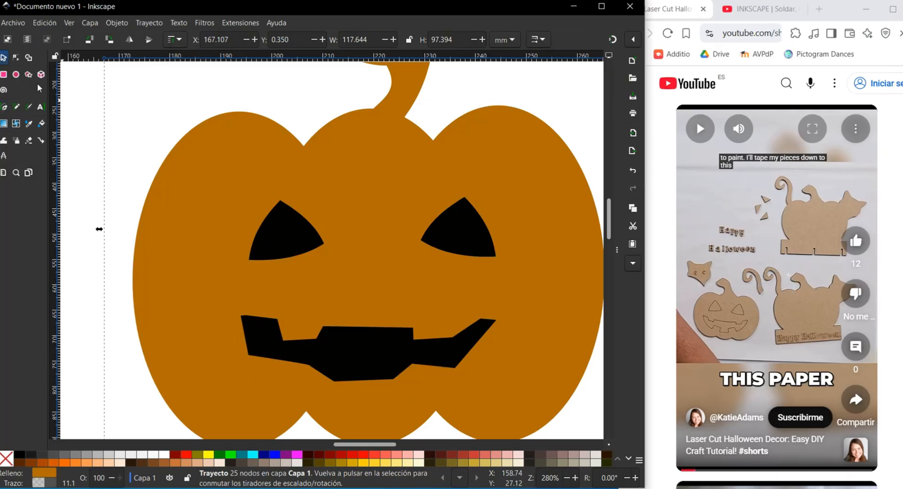
Delete the full-width jagged mouth
click(381, 353)
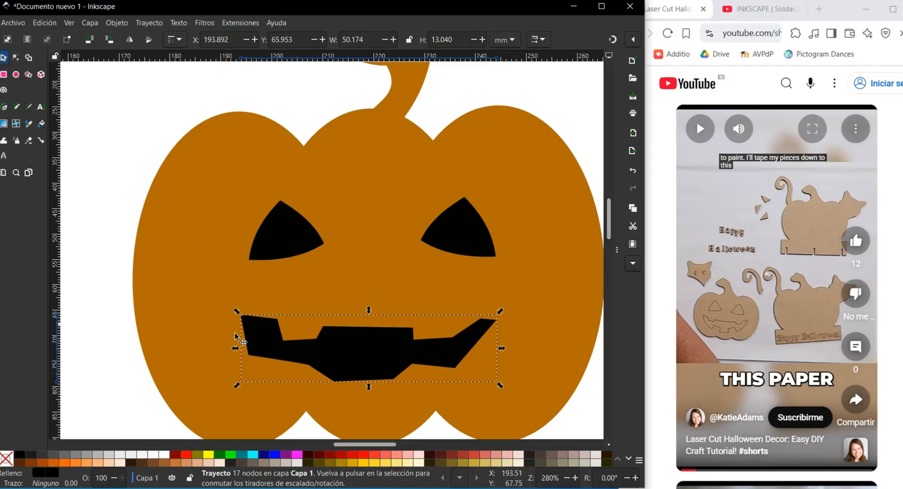
key(Delete)
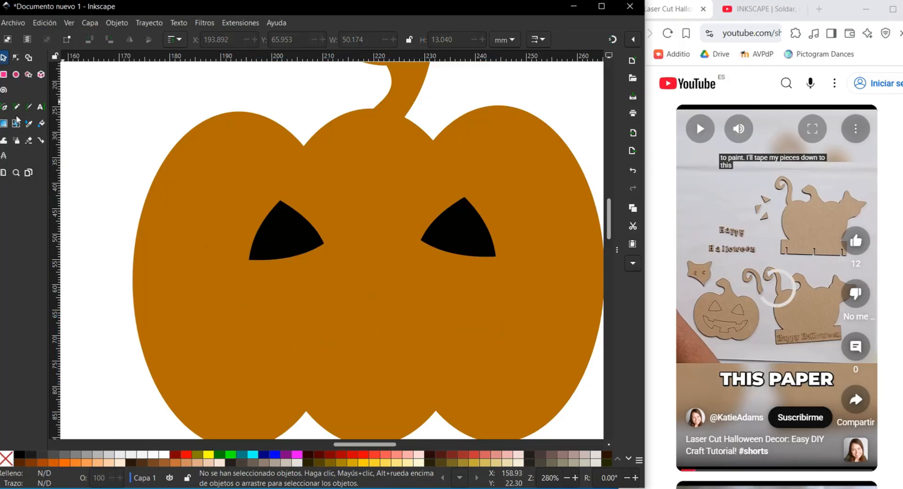
Draw the closed left half of a toothed mouth, about 26 mm wide, ending in a vertical edge at the pumpkin's centre, with the Pen tool
click(5, 107)
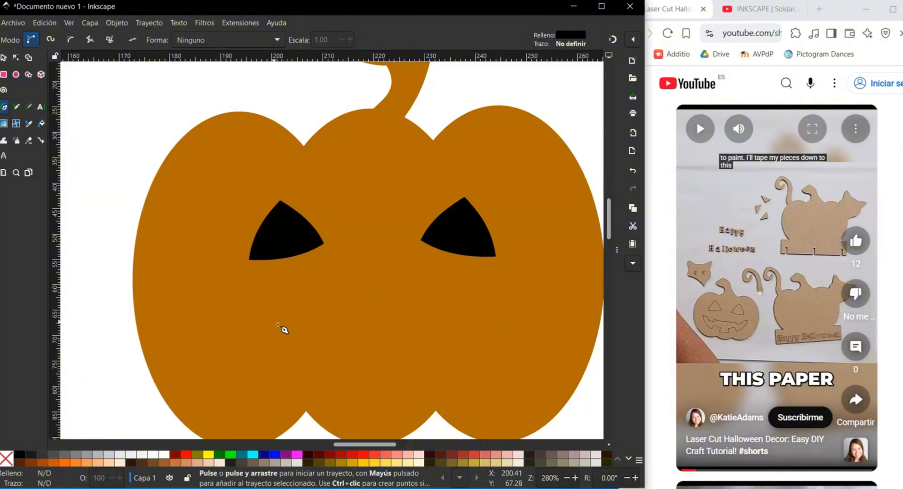
click(237, 308)
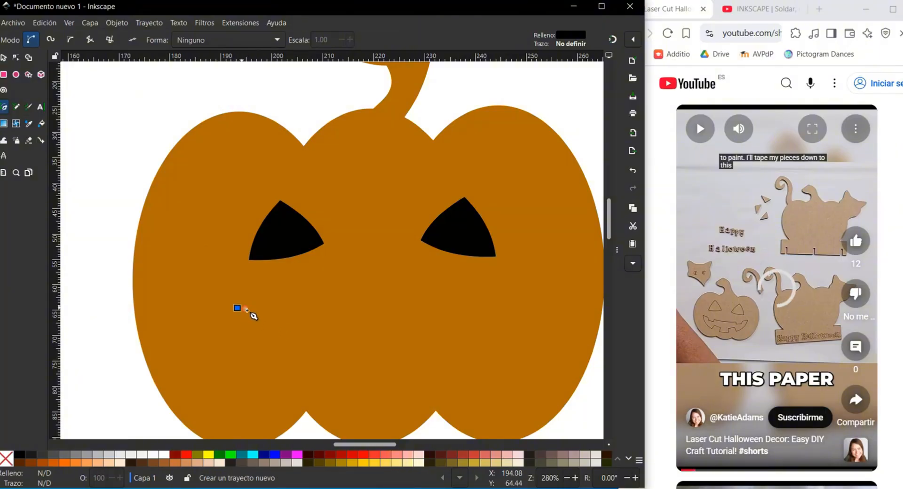
click(276, 315)
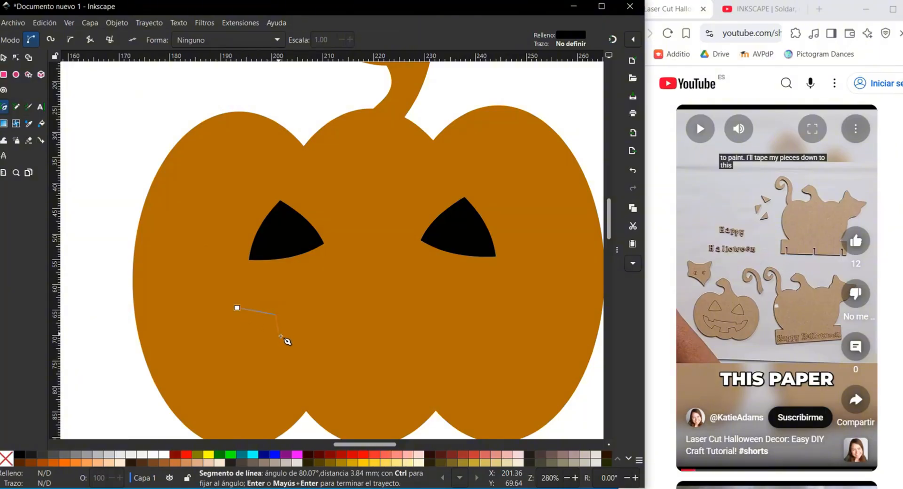
click(278, 334)
click(309, 337)
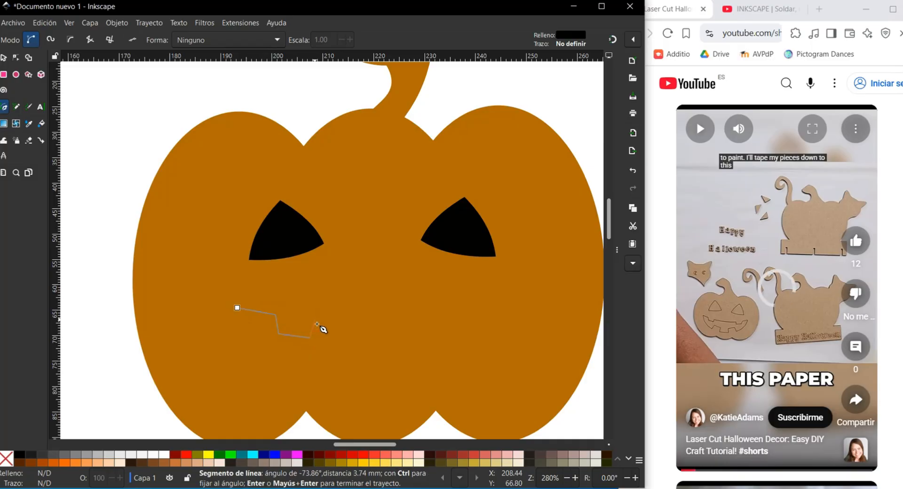
click(315, 325)
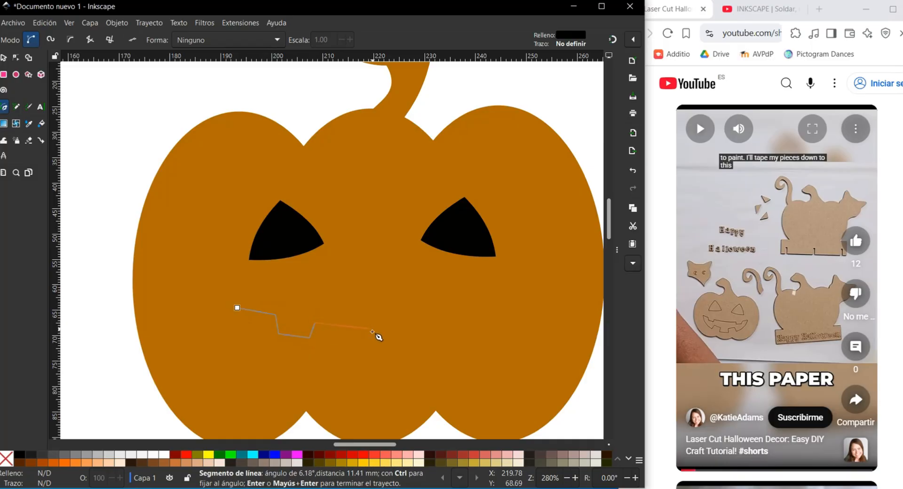
click(370, 376)
click(337, 376)
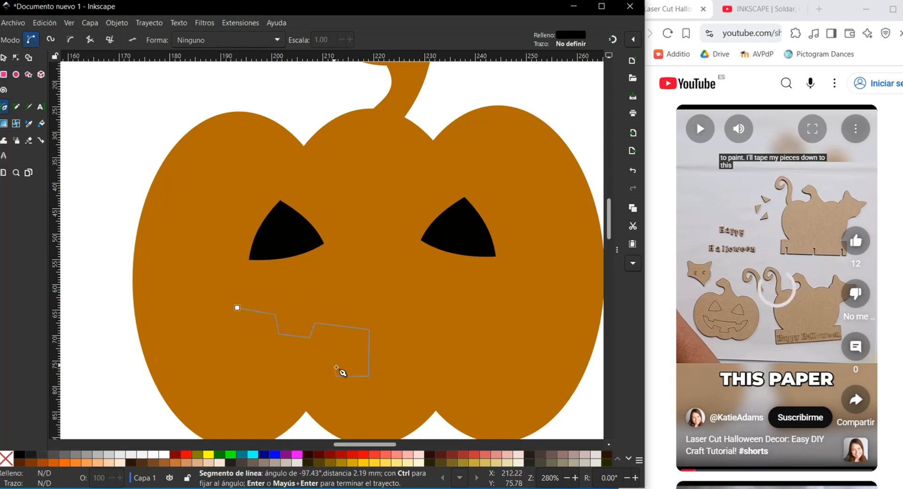
click(335, 362)
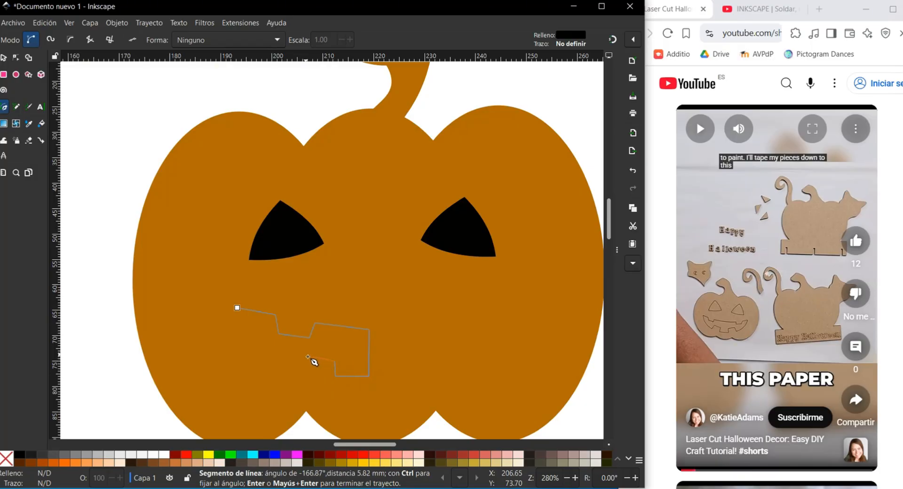
click(299, 356)
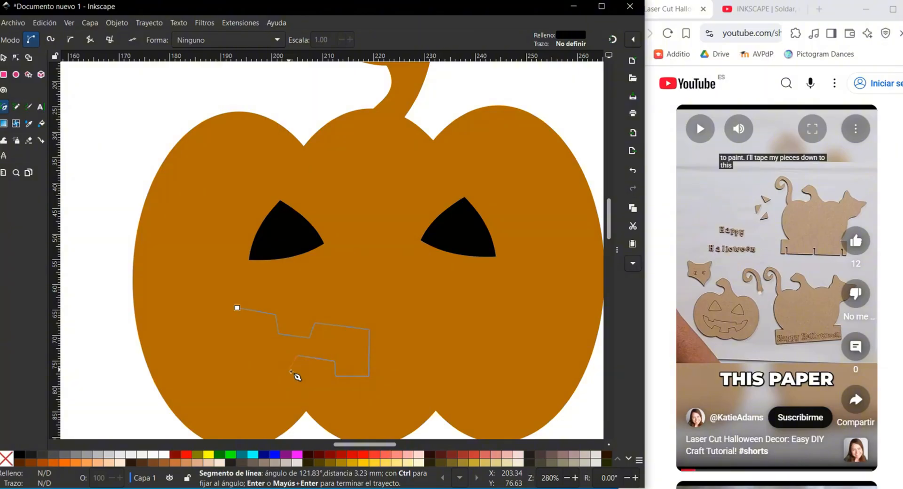
click(290, 370)
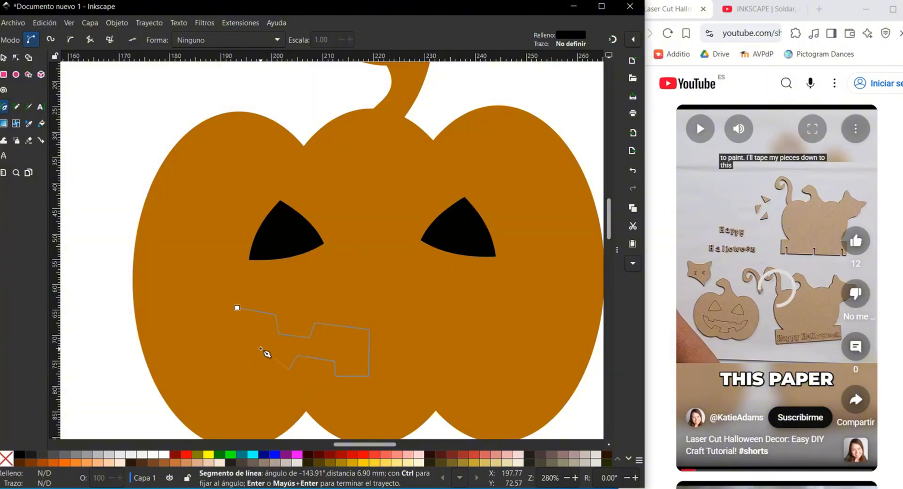
click(237, 308)
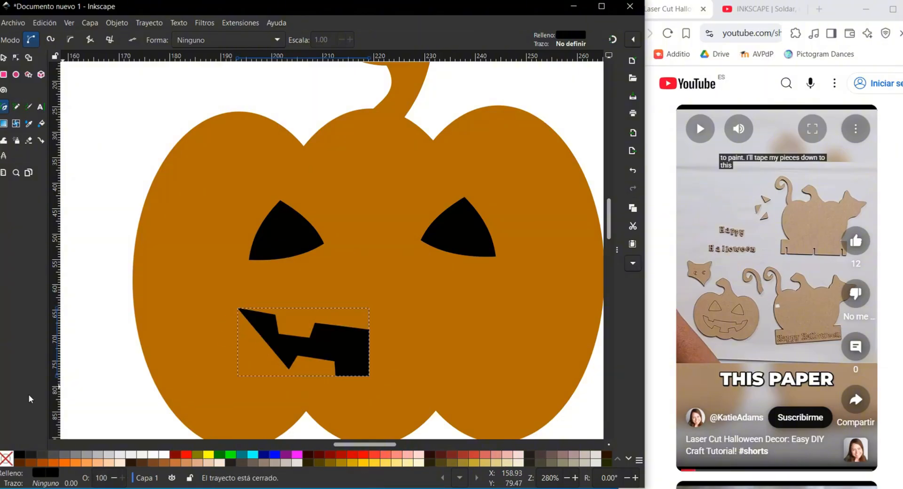
Bend the half mouth's lower edges into curves and shift its upper centre corner and first tooth's upper corner slightly down with the Node tool
click(5, 107)
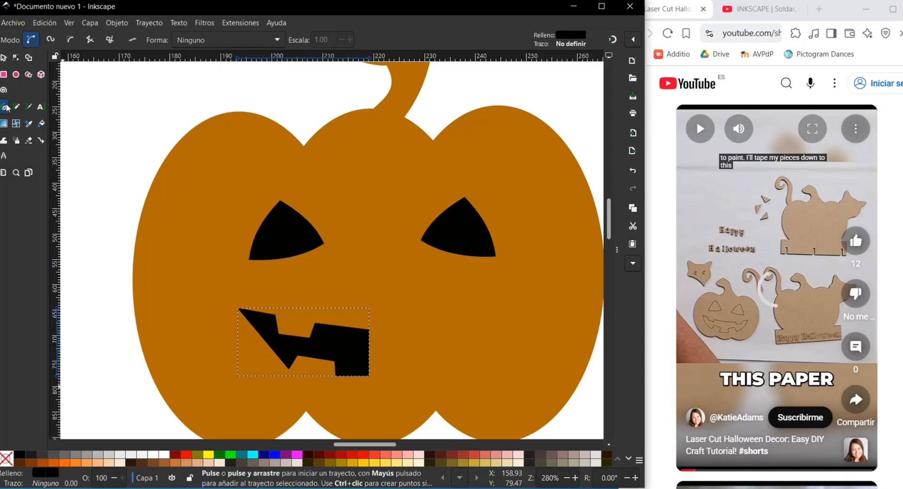
click(17, 60)
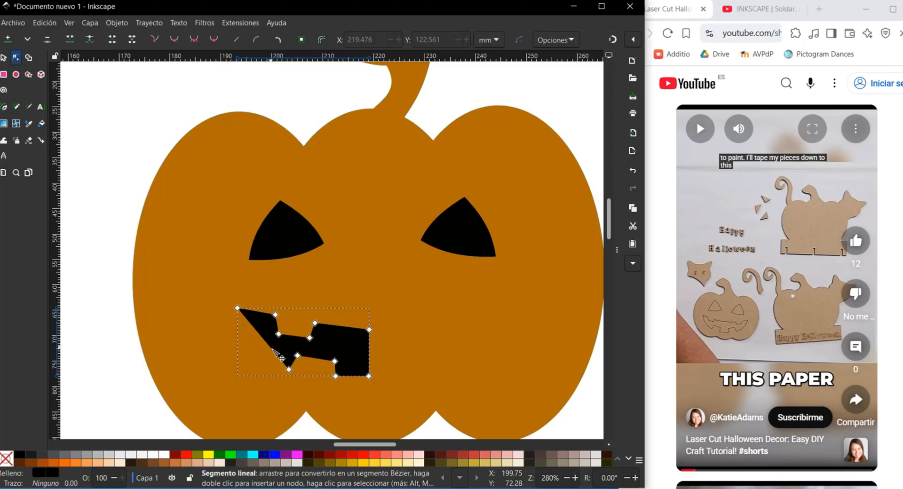
drag(273, 349, 265, 355)
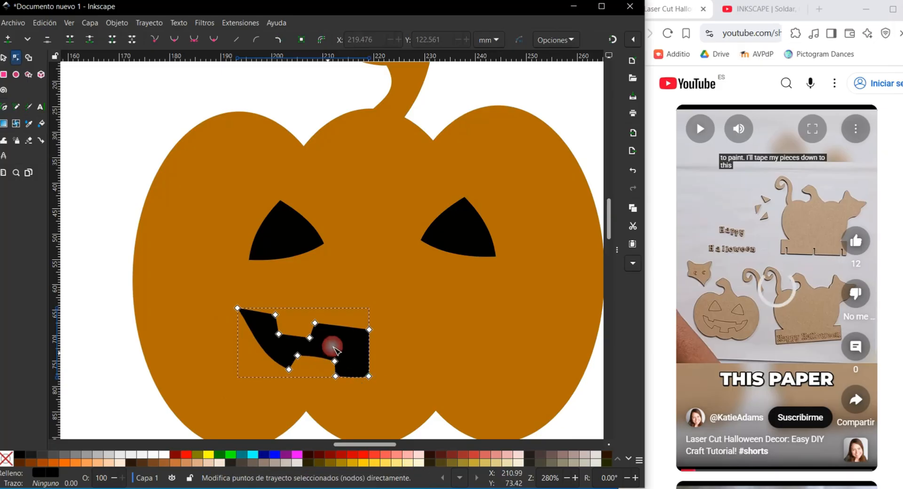
drag(368, 331, 373, 341)
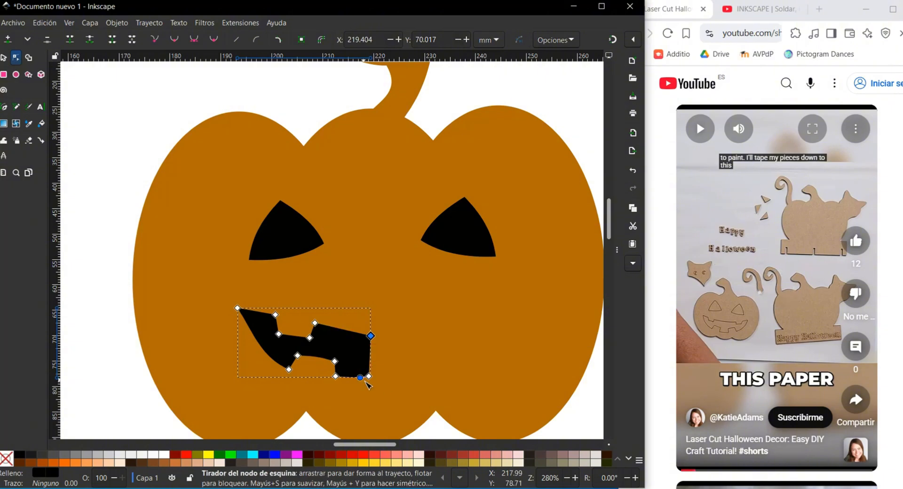
drag(276, 316, 280, 324)
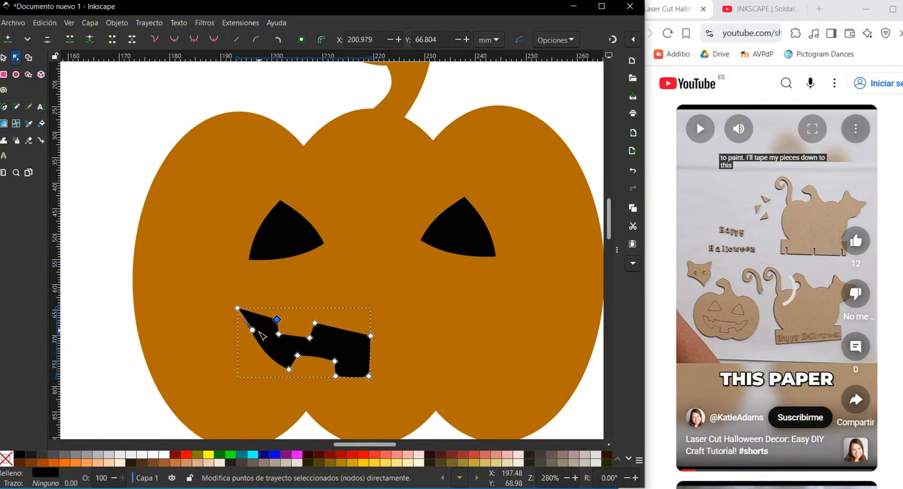
click(412, 383)
click(345, 352)
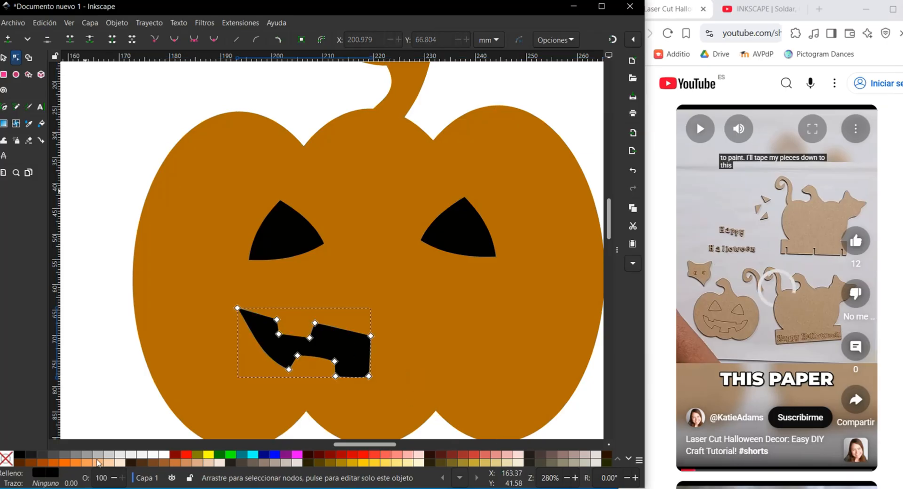
Duplicate the half mouth and place the copy on the pumpkin's right side at the same height, at about X 217 mm
right_click(267, 337)
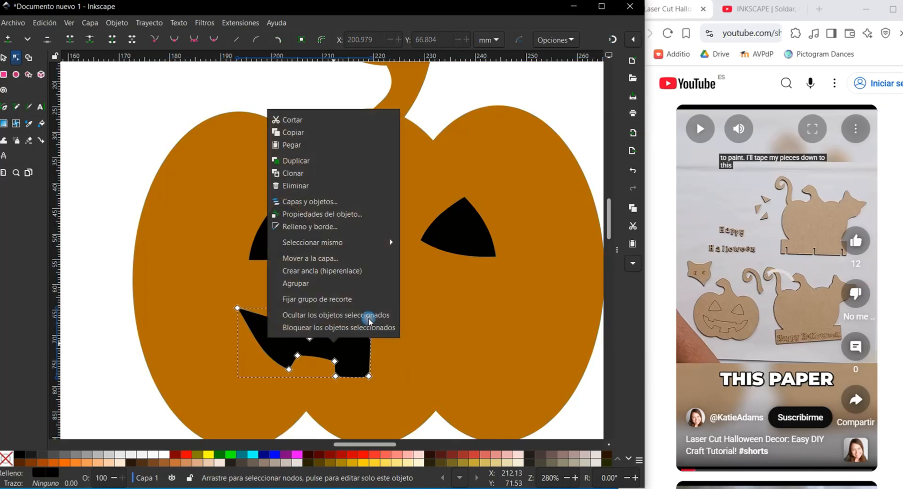
click(312, 161)
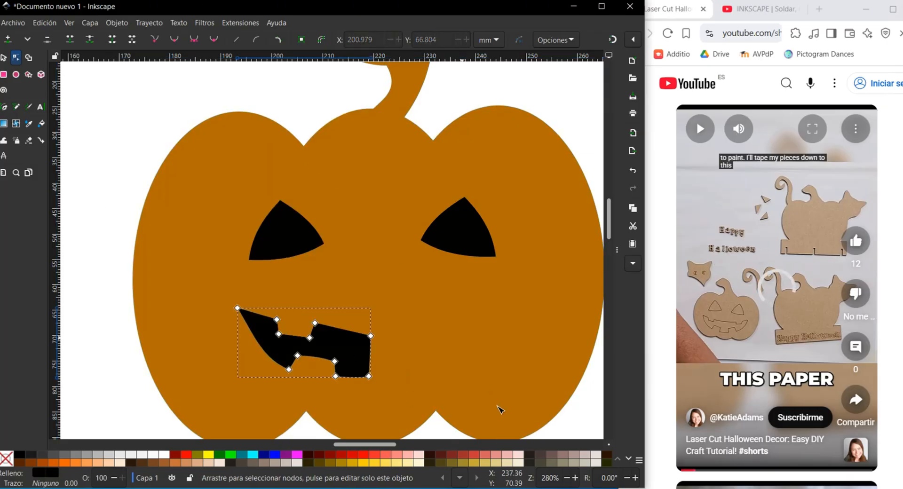
click(6, 59)
drag(312, 346, 461, 354)
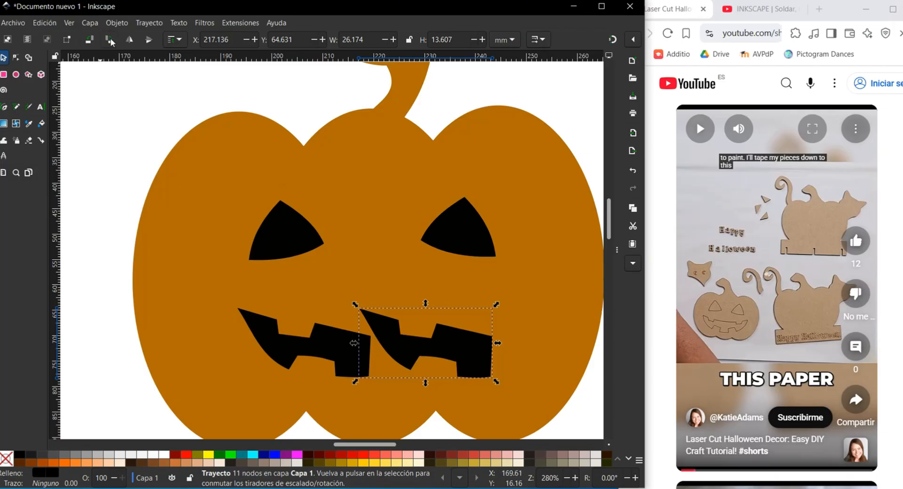
Flip the copied half mouth horizontally and shift it slightly right, keeping a narrow overlap with the left half at the centre
click(130, 40)
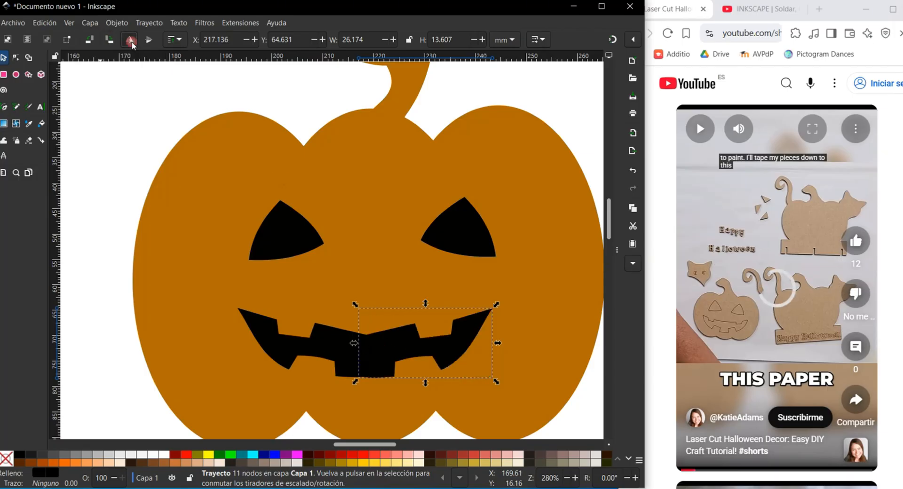
drag(414, 341, 395, 393)
click(394, 393)
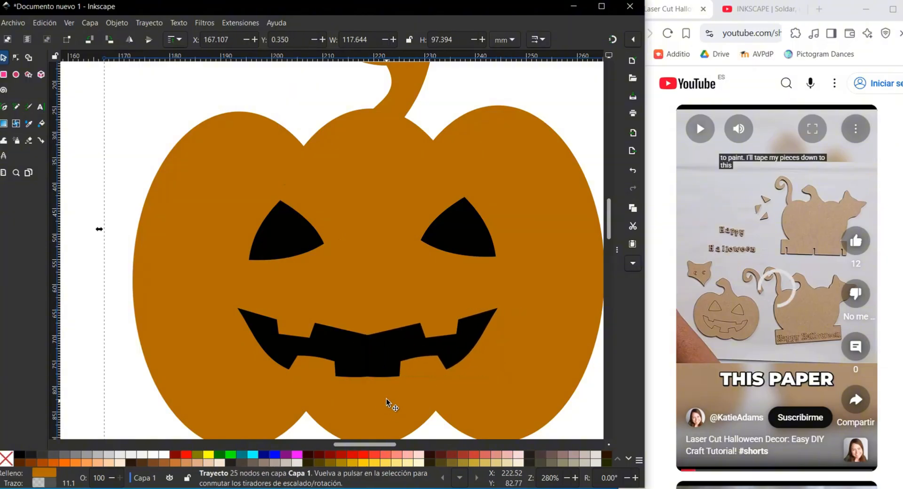
Merge the two half mouths into a single path with Union
click(361, 348)
shift+click(401, 348)
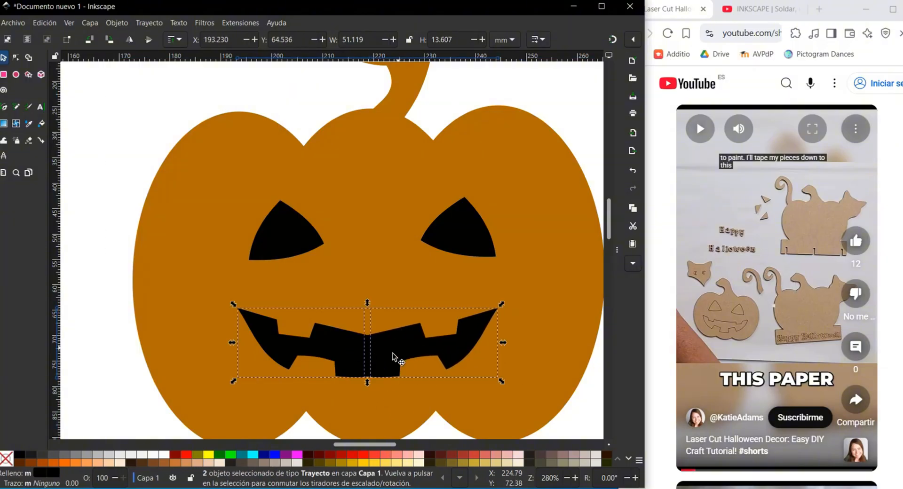
click(163, 23)
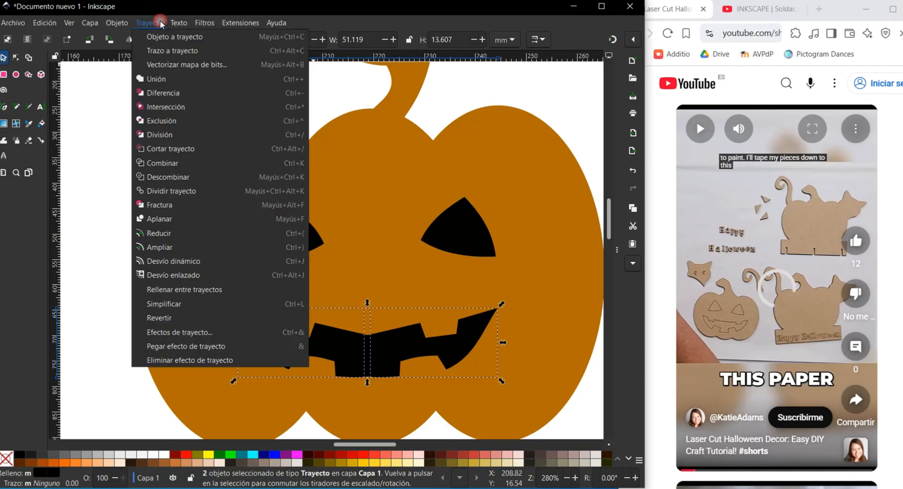
click(164, 81)
click(114, 175)
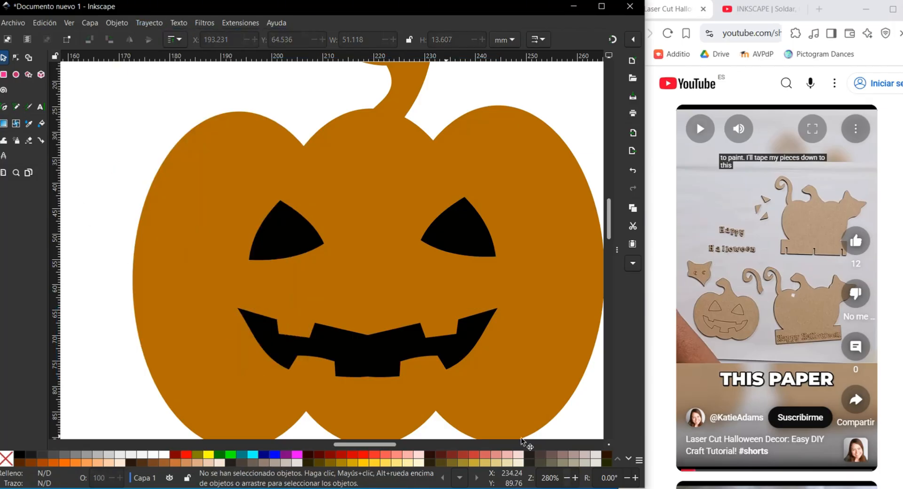
Move the merged mouth slightly down and right to about X 194.9 mm, Y 66.3 mm
drag(373, 348, 381, 357)
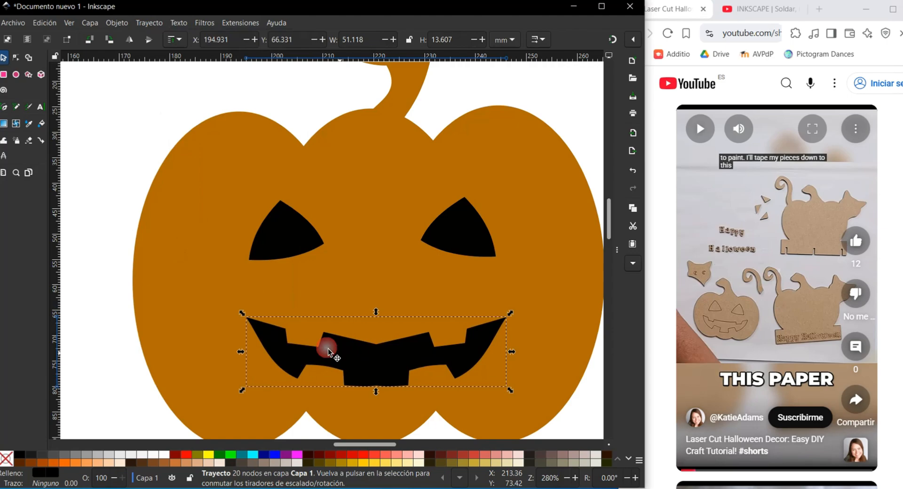
click(383, 396)
click(391, 377)
Lower the mouth's bottom centre node to about Y 80.9 mm and round its upper centre and upper-left tooth corner with automatic smooth nodes
click(14, 61)
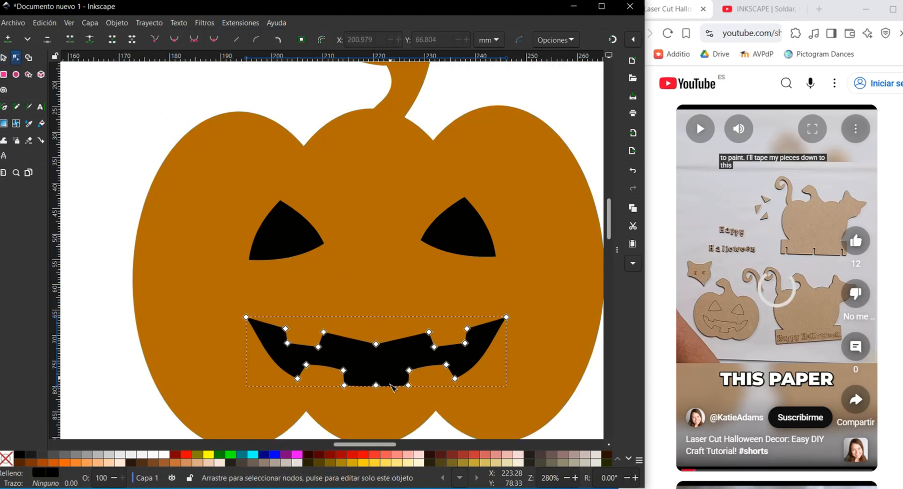
drag(377, 387, 380, 399)
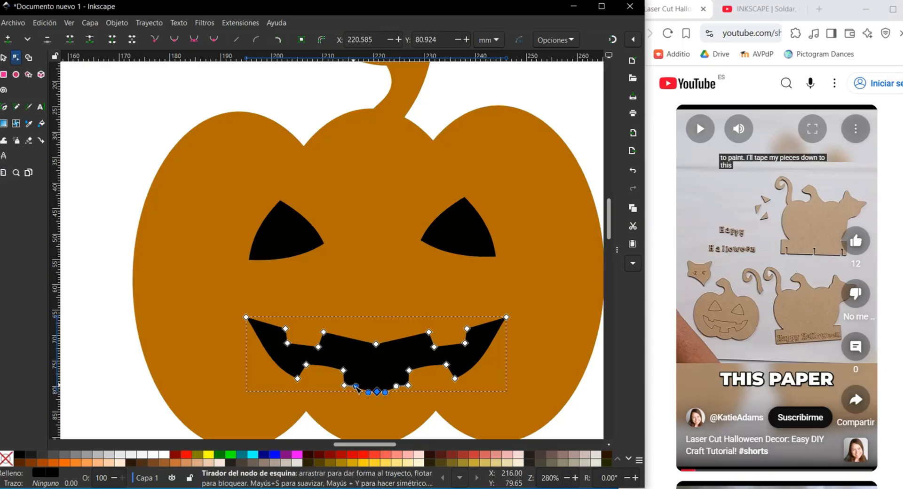
scroll(378, 398, up, 3)
click(316, 335)
drag(311, 203, 311, 201)
click(214, 40)
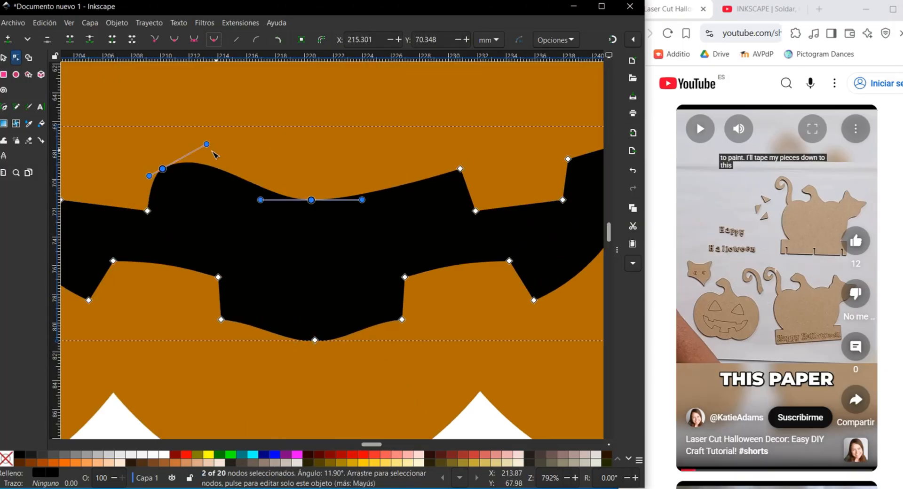
drag(207, 146, 211, 177)
Raise the mouth's bottom centre node to about Y 80.4 mm and make it automatically smooth
scroll(342, 287, down, 4)
scroll(324, 304, up, 4)
drag(367, 296, 364, 289)
click(214, 40)
scroll(404, 360, down, 5)
click(404, 360)
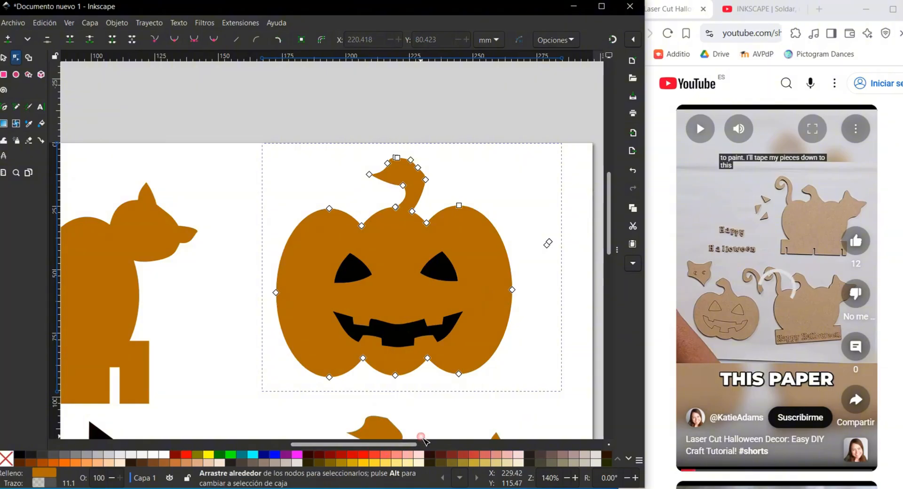
drag(401, 445, 416, 444)
click(442, 387)
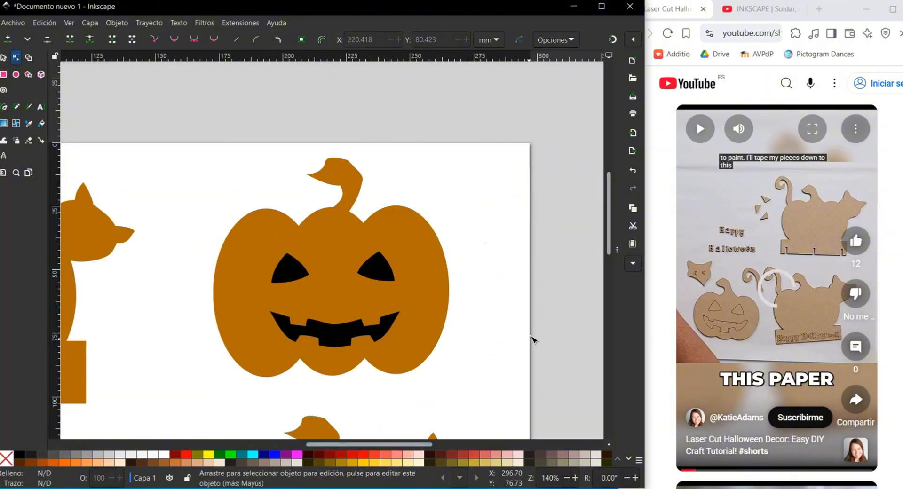
click(374, 278)
click(346, 343)
click(296, 272)
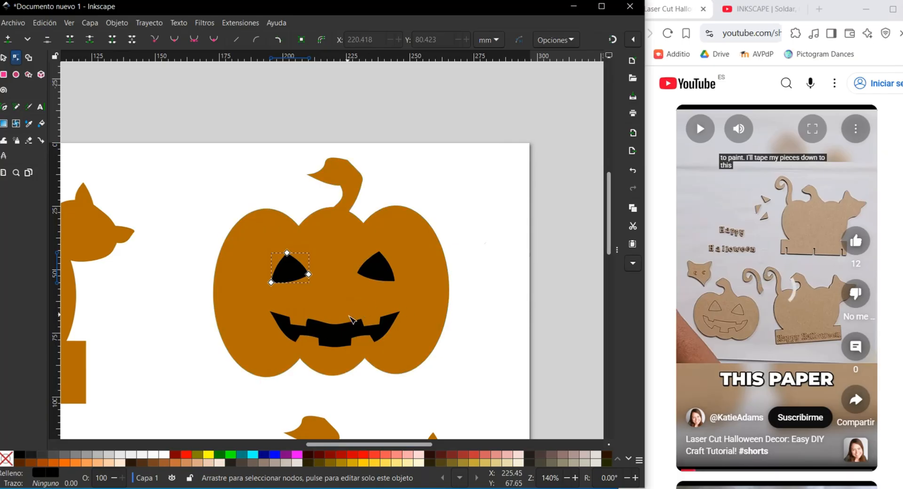
scroll(372, 321, up, 3)
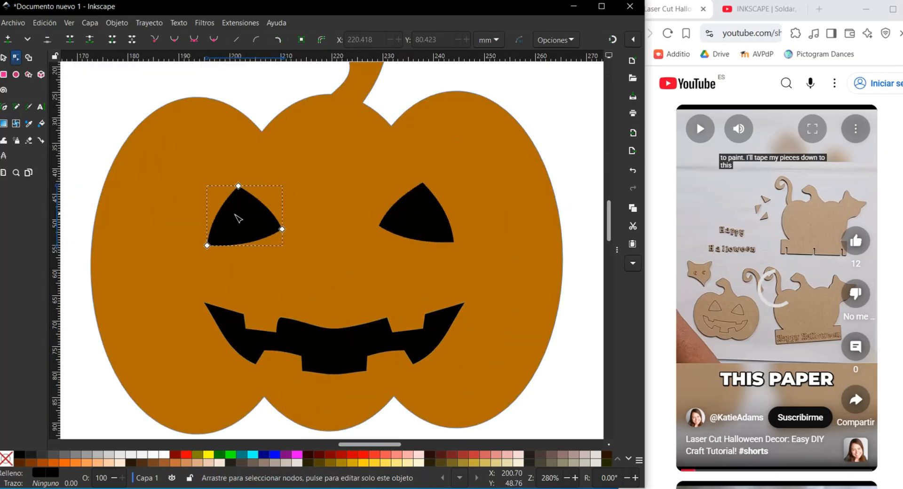
shift+click(420, 225)
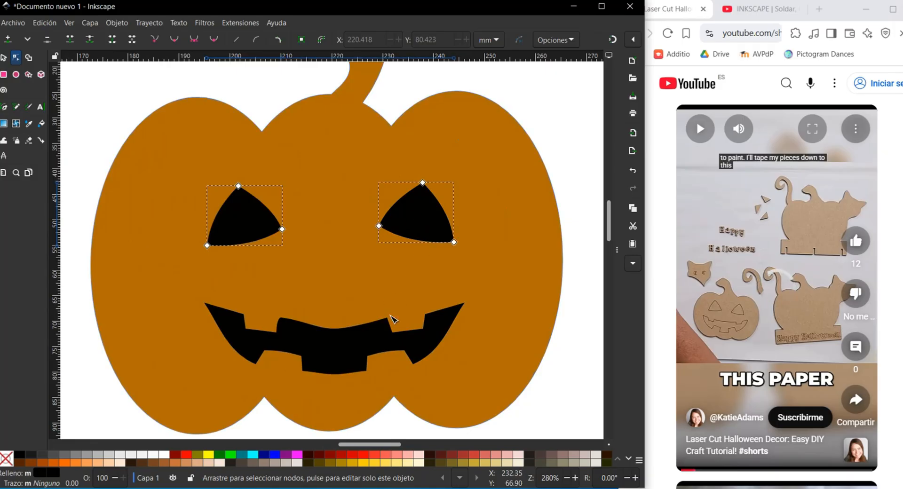
shift+click(321, 332)
shift+click(333, 190)
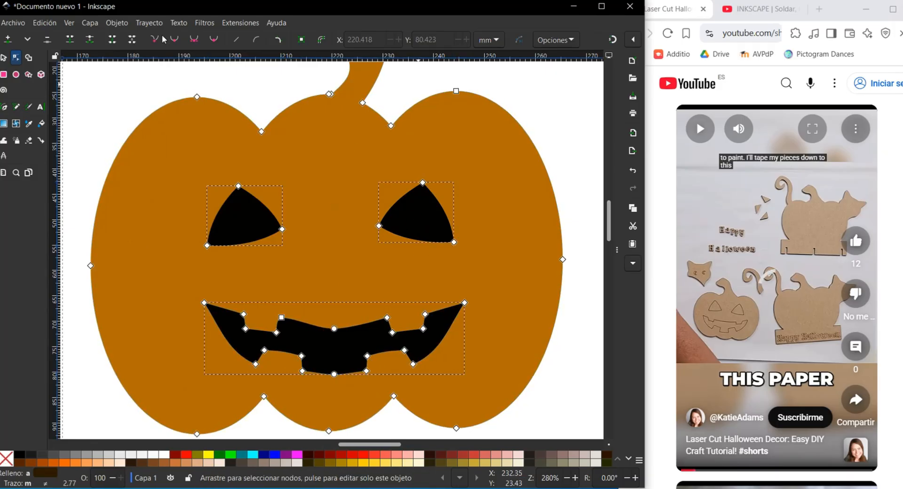
Cut the left eye and the right eye out of the pumpkin body one at a time with Difference
click(207, 144)
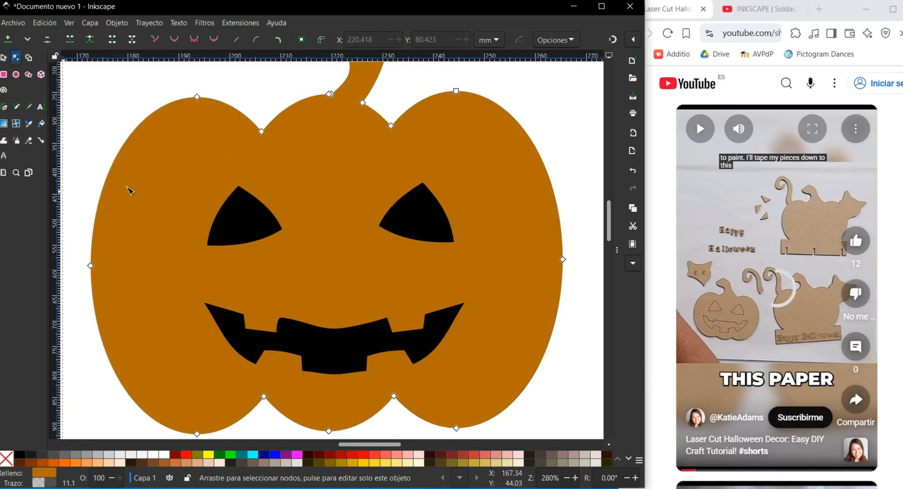
shift+click(247, 212)
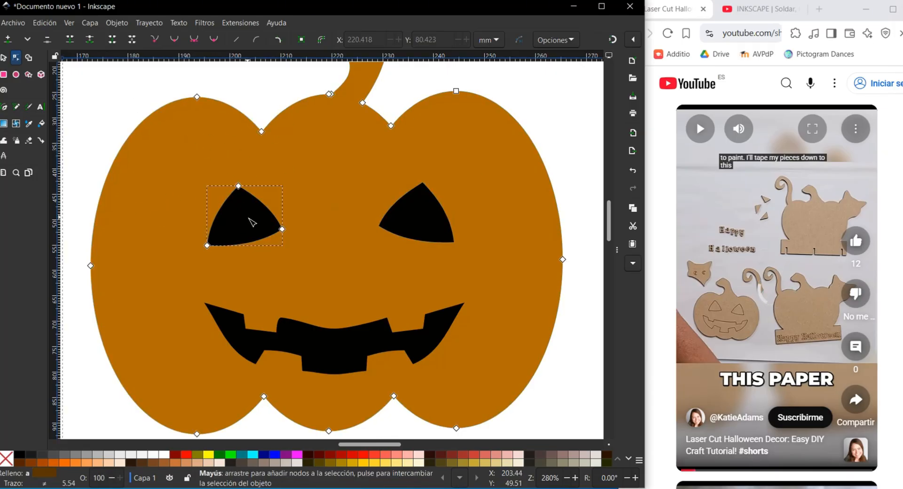
key(ctrl+minus)
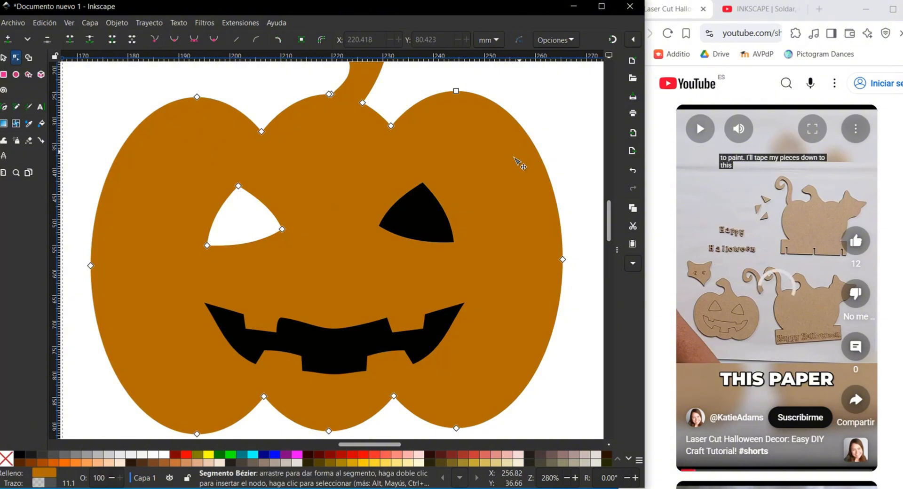
click(491, 142)
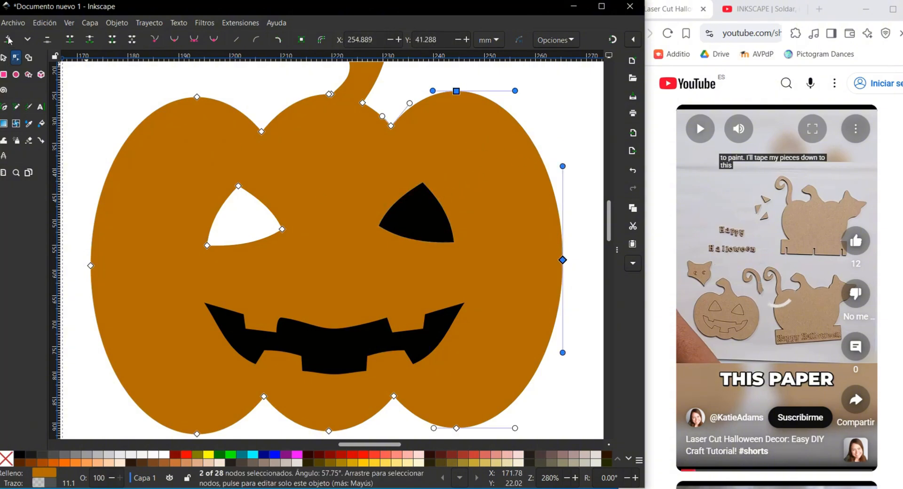
click(5, 62)
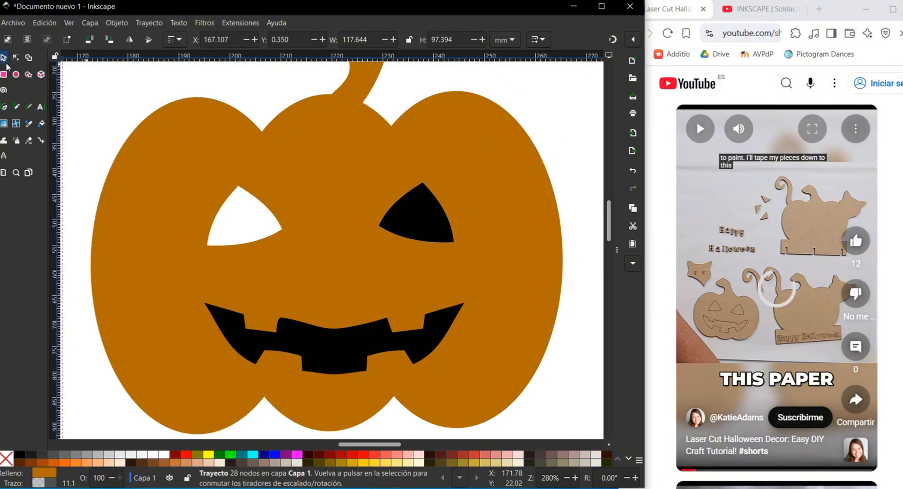
shift+click(433, 230)
key(ctrl+minus)
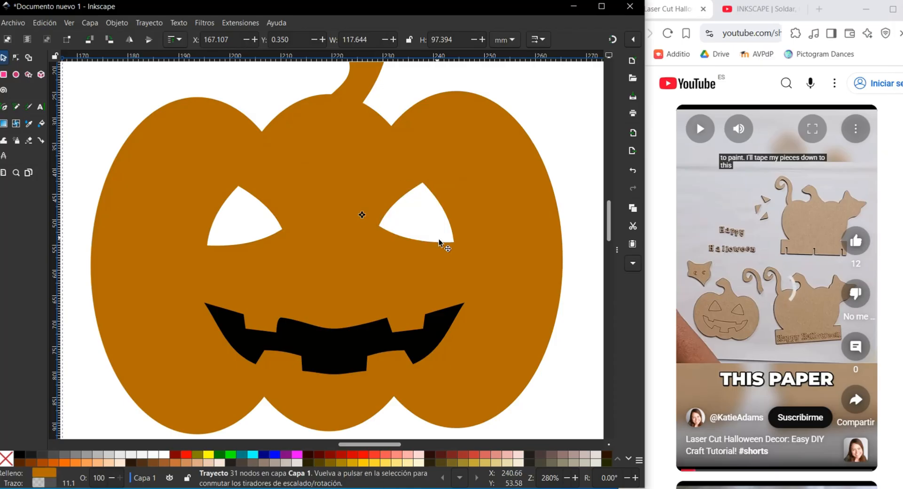
Try to subtract the mouth from the pumpkin with Difference
click(334, 353)
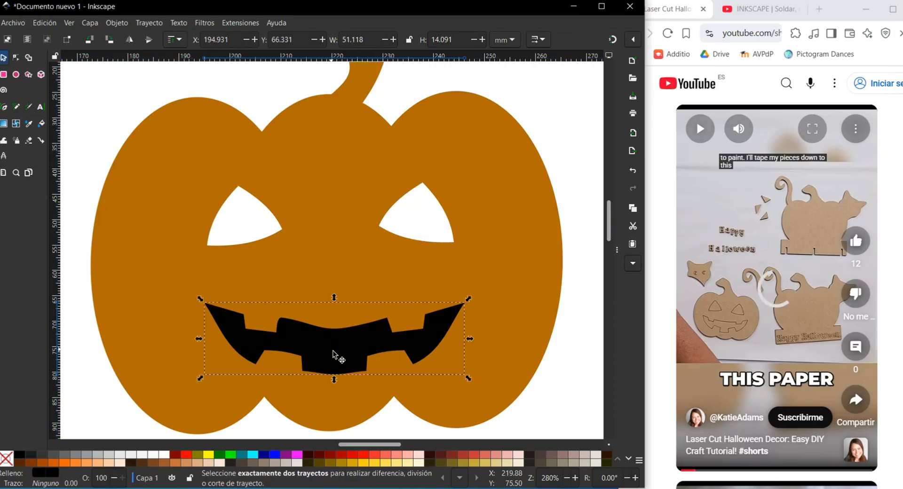
click(372, 346)
key(ctrl+minus)
Select the pumpkin together with the toothed mouth and cut the mouth out of the body with Difference
key(n)
click(290, 265)
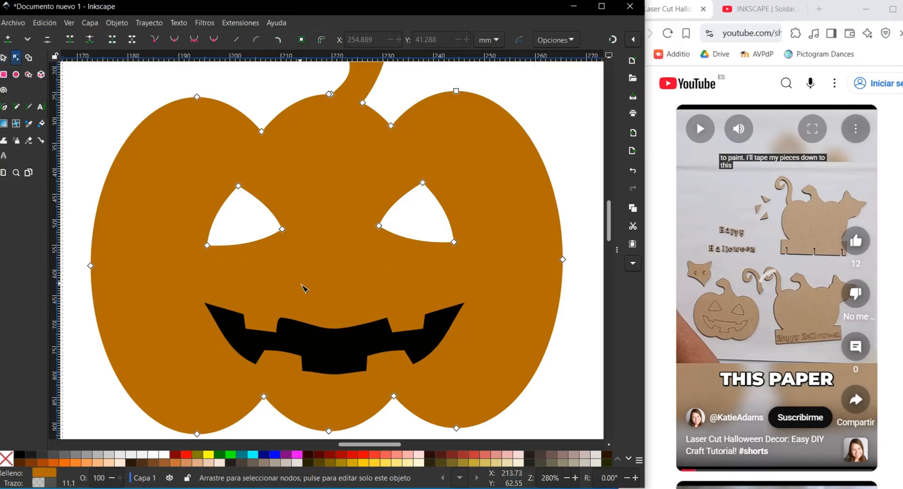
shift+click(344, 344)
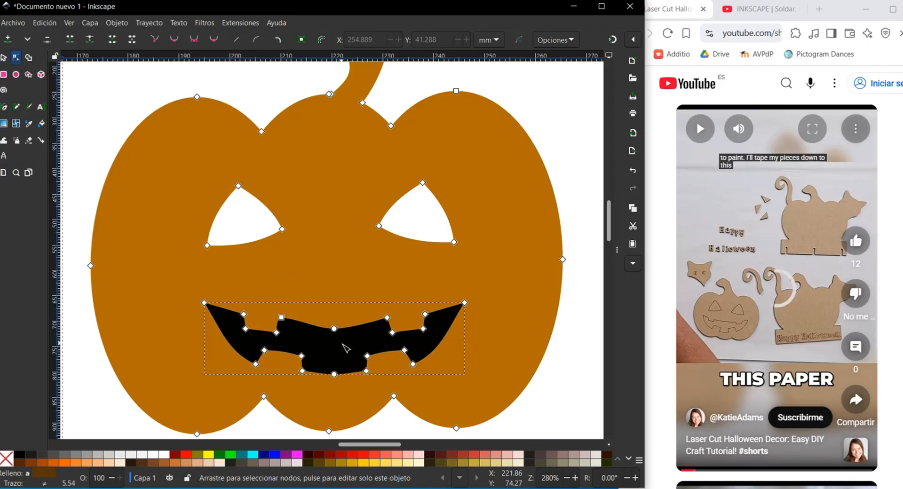
key(ctrl+minus)
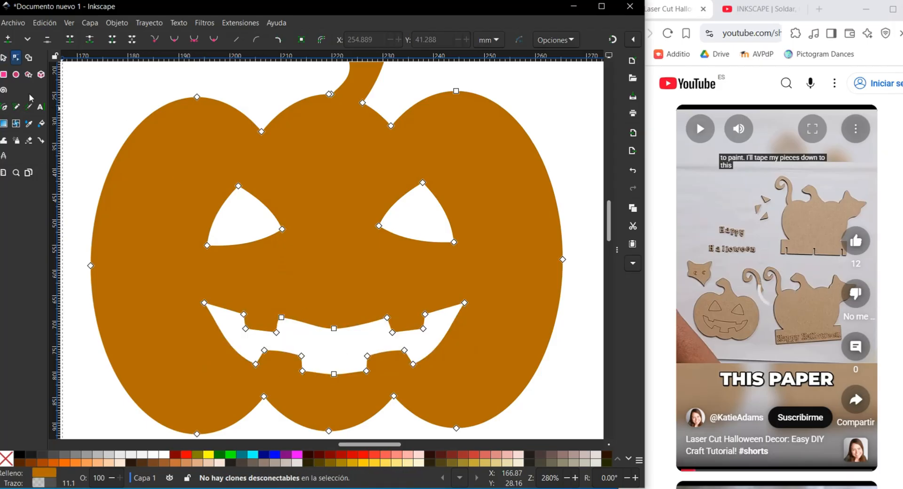
click(4, 57)
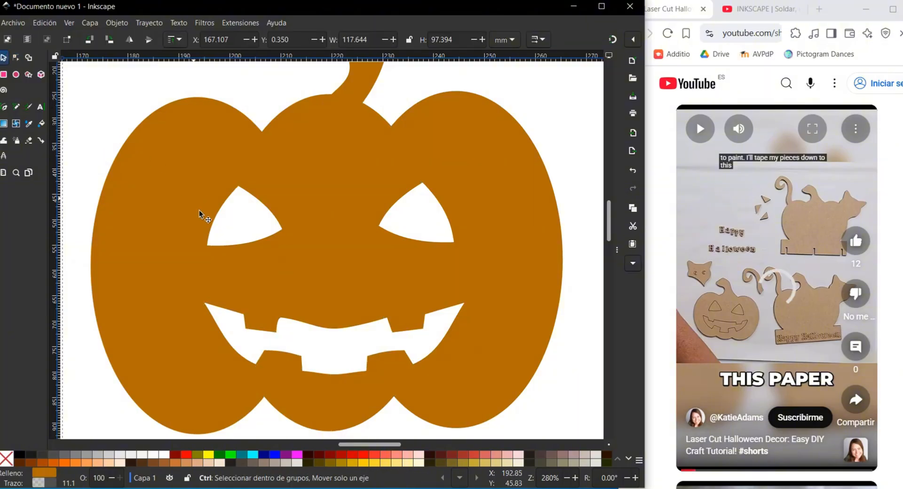
Examine the whole page layout of pumpkin, cat silhouettes, triangles and HAPPY HALLOWEEN text against the reference pieces
scroll(199, 234, down, 3)
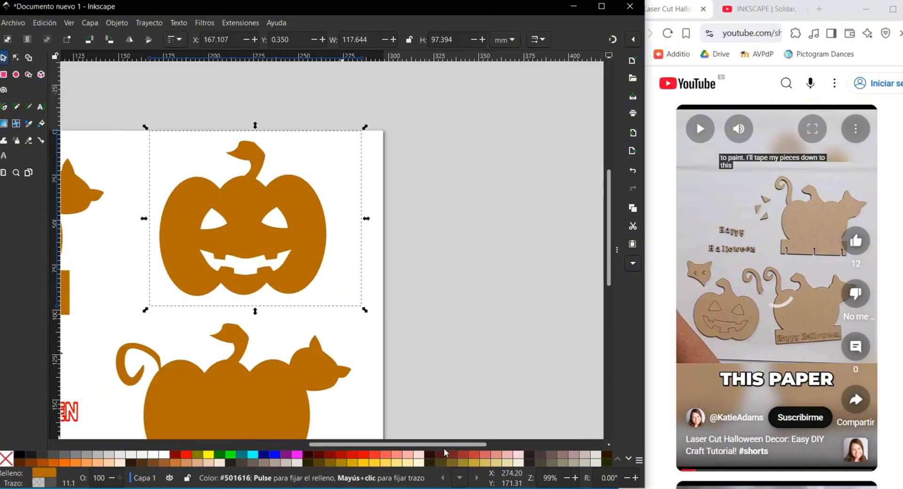
drag(444, 445, 374, 443)
scroll(383, 372, down, 2)
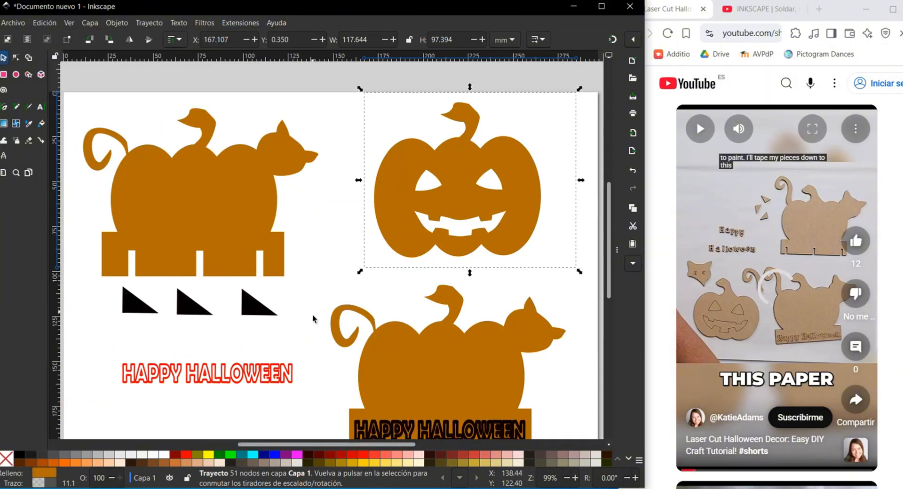
scroll(357, 326, down, 2)
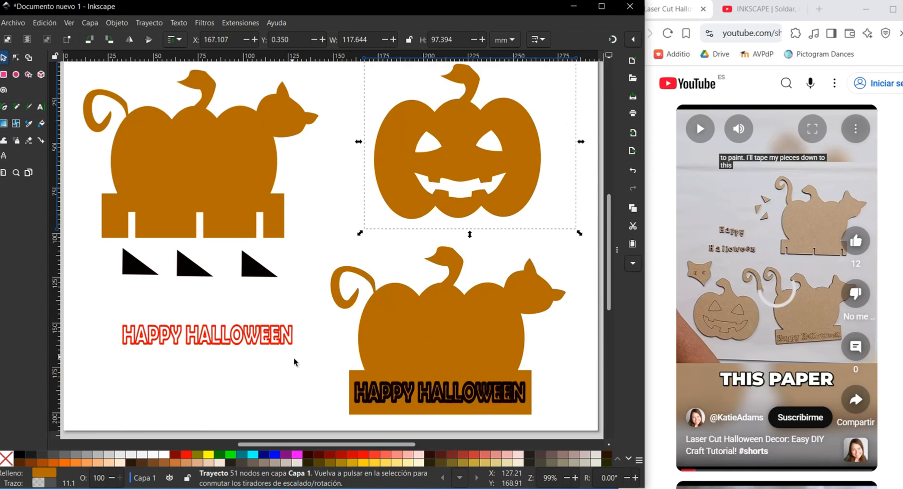
click(291, 343)
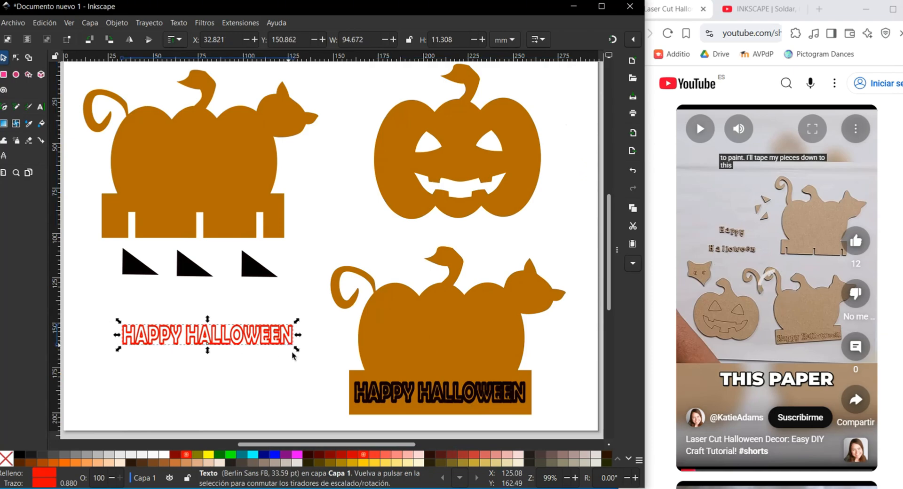
scroll(292, 439, right, 1)
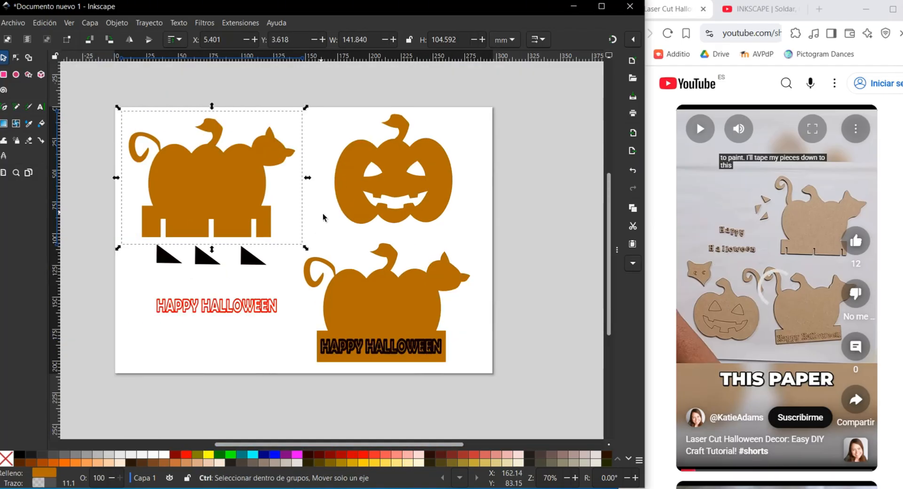
ctrl+scroll(323, 213, up, 1)
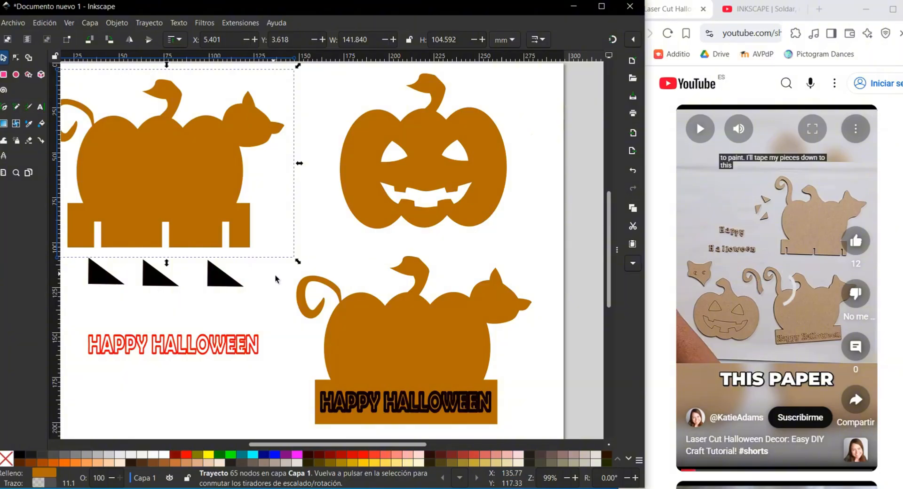
Select the rightmost support triangle, maximise the drawing window and open the fill and stroke settings
click(227, 283)
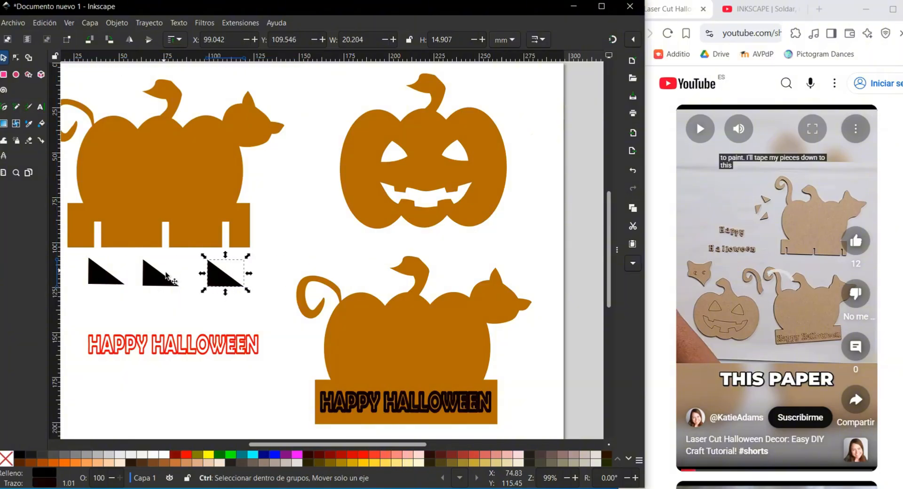
ctrl+scroll(165, 276, up, 3)
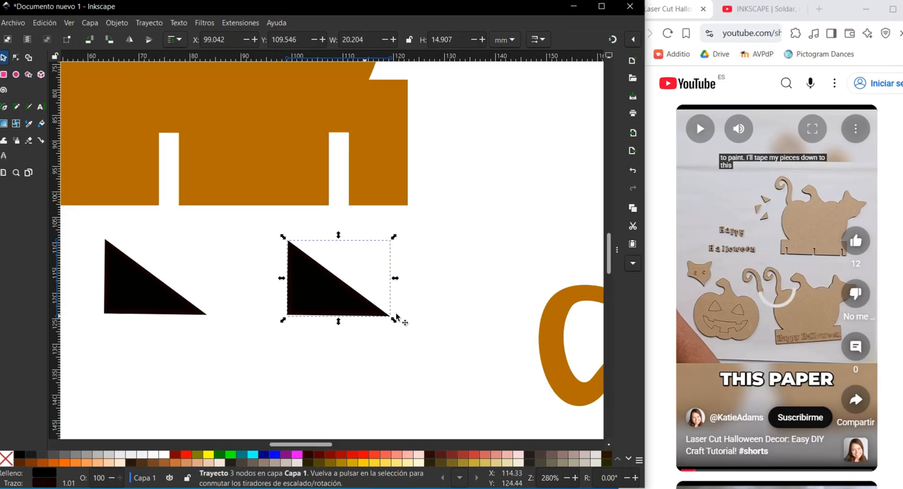
click(310, 283)
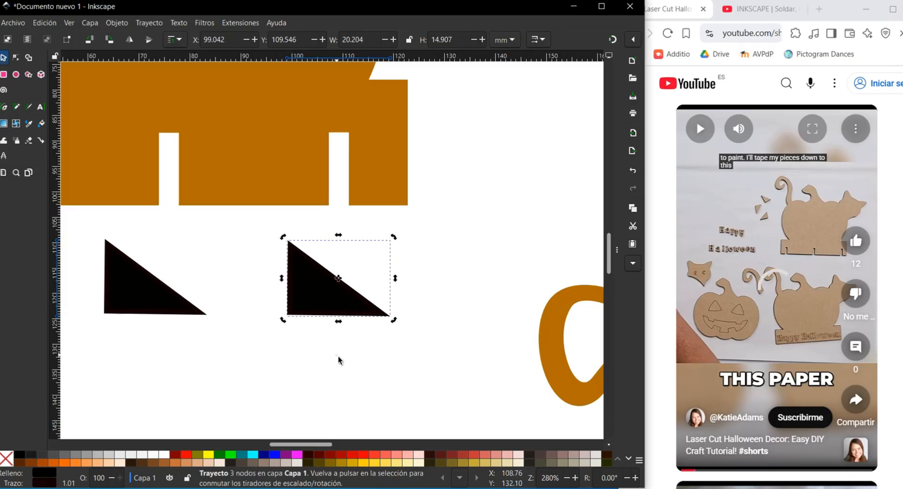
click(350, 310)
ctrl+scroll(351, 311, down, 3)
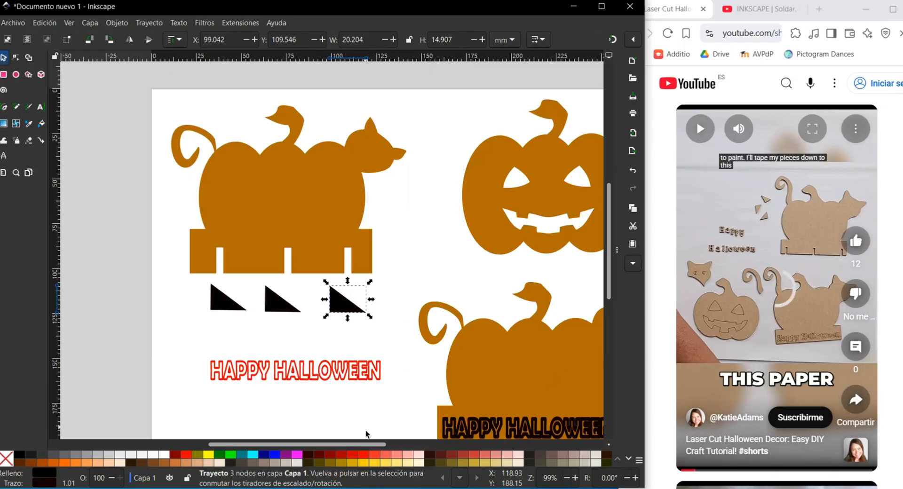
drag(362, 445, 402, 445)
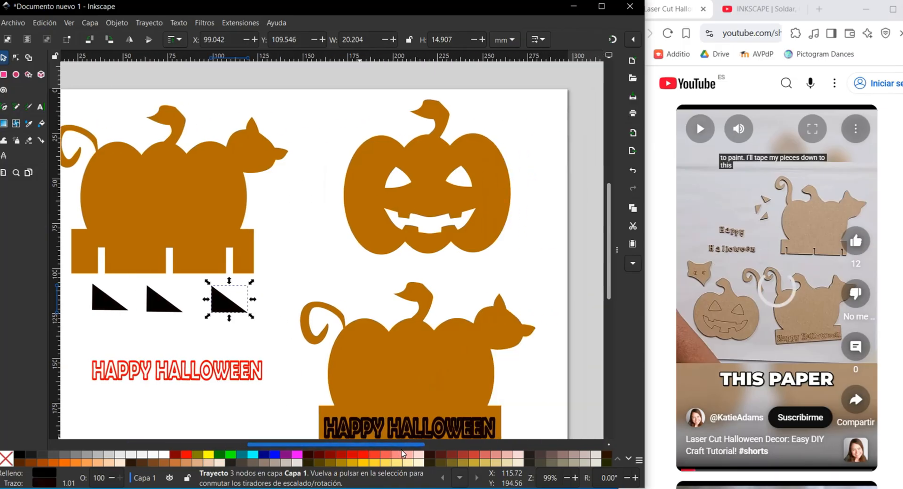
double_click(237, 11)
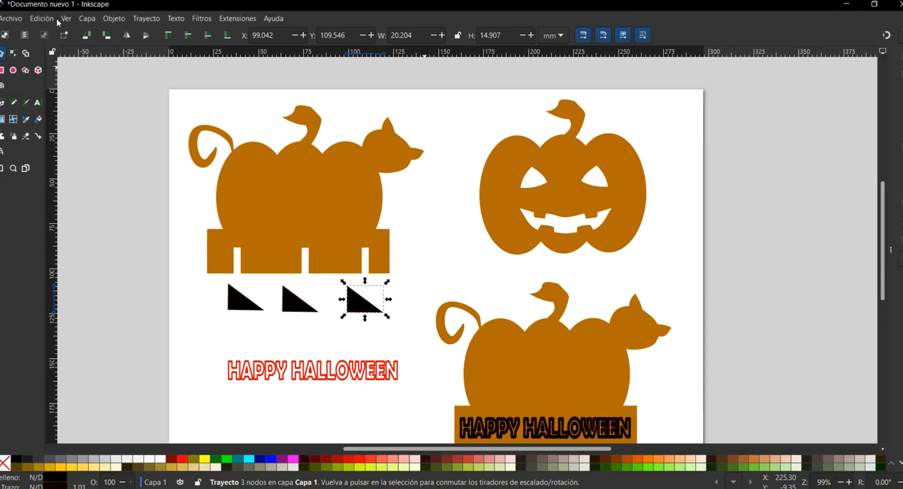
click(142, 19)
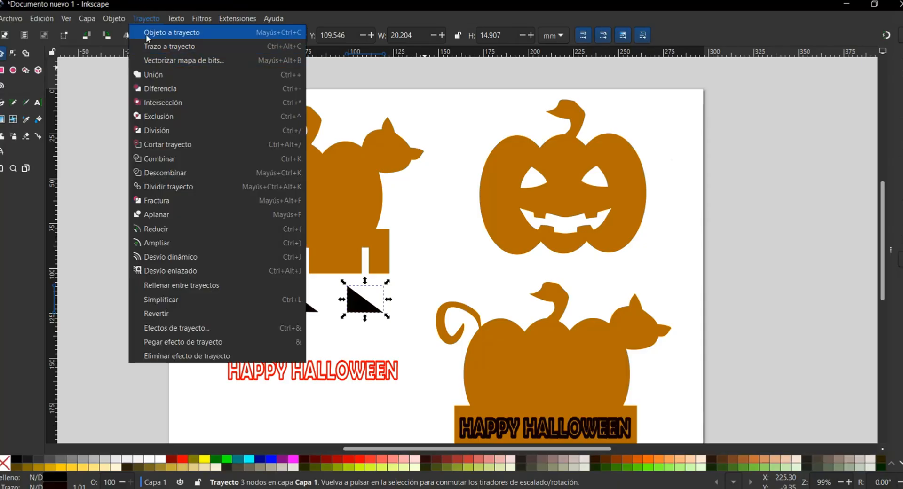
mouse_move(112, 19)
click(125, 45)
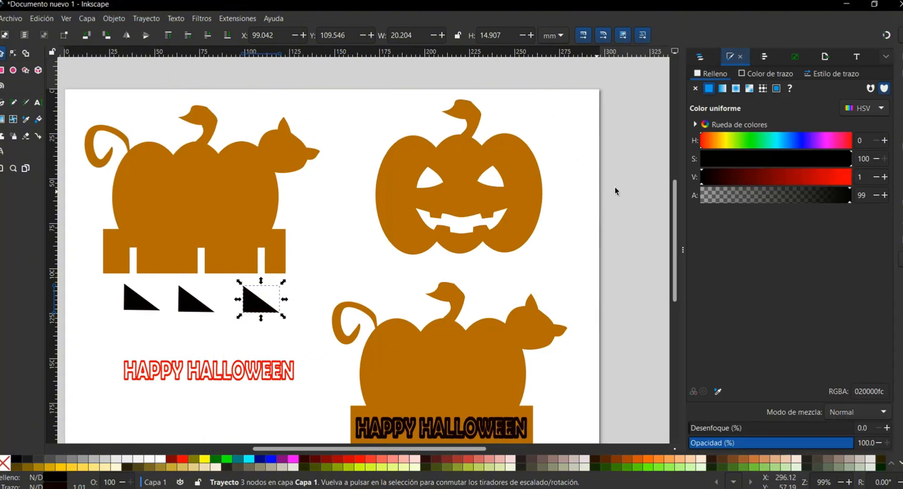
Remove the rightmost triangle's fill and set its stroke colour to pure red, ff0000ff
click(696, 89)
click(761, 74)
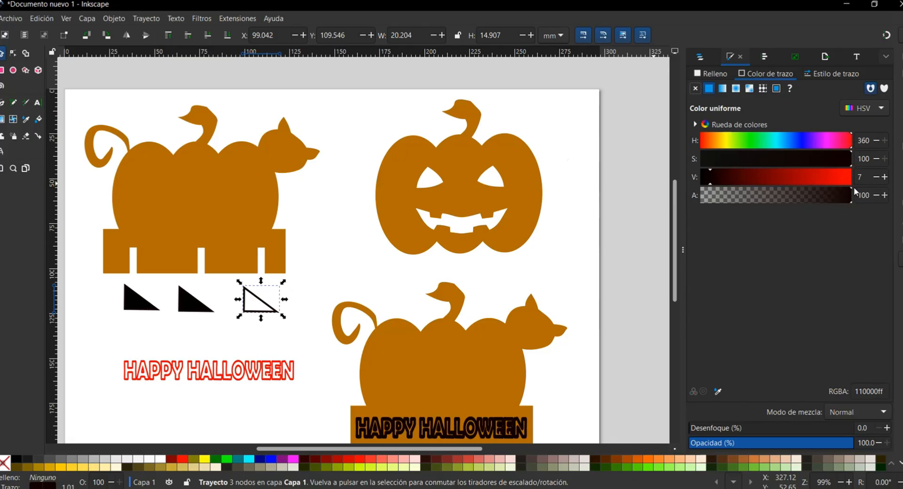
drag(851, 181, 860, 179)
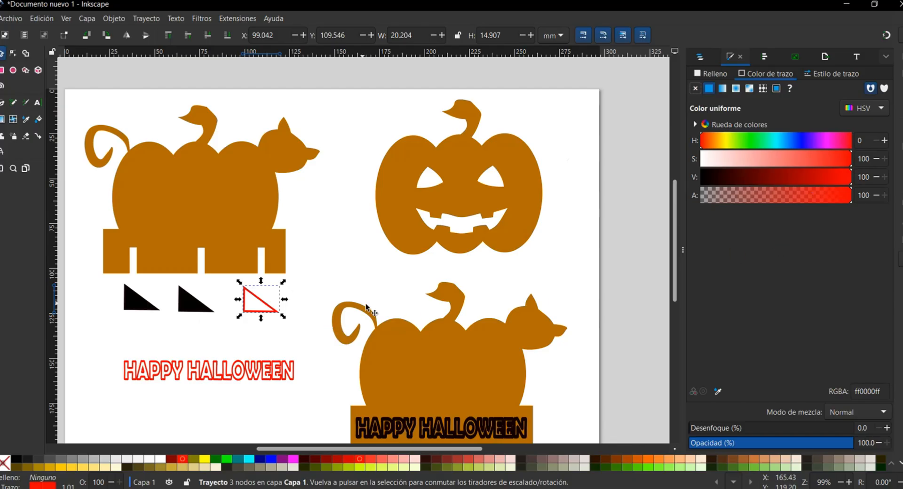
click(298, 337)
Delete the two remaining black triangles beside the red outlined one
click(251, 292)
click(185, 322)
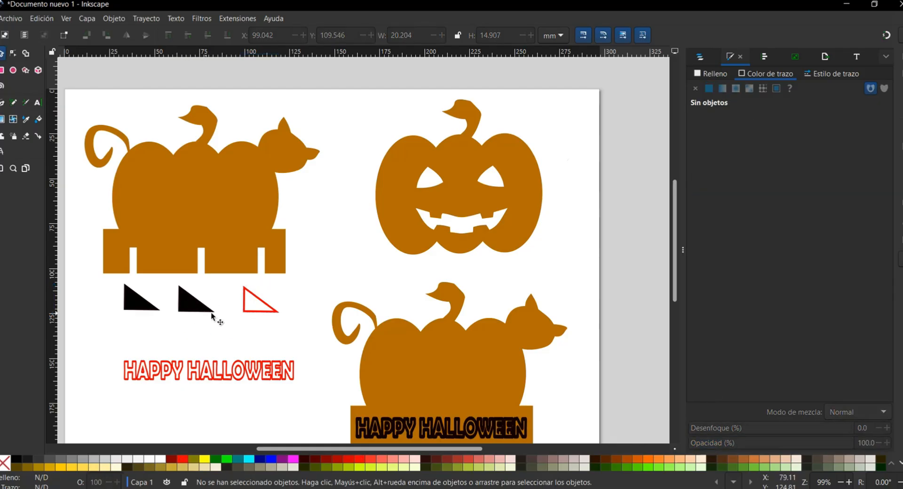
click(206, 318)
key(Delete)
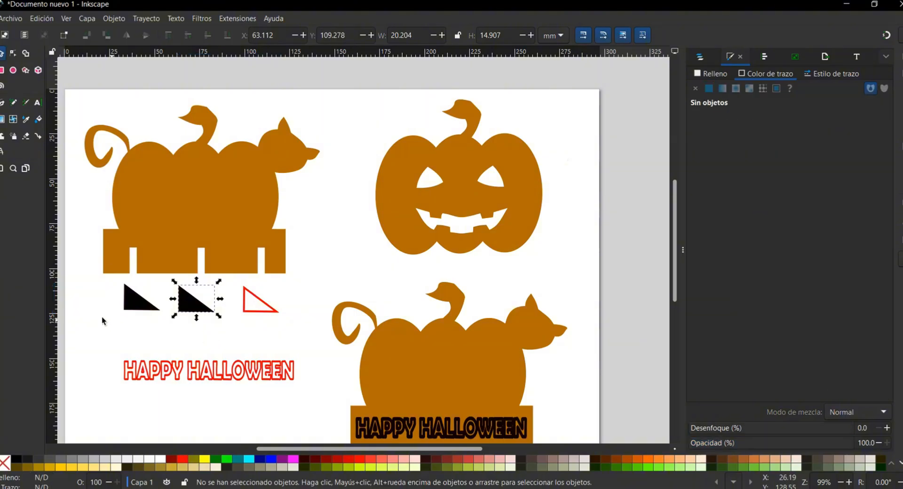
click(149, 305)
key(Delete)
Move the red triangle slightly down and duplicate it twice to form a row of three beneath the slotted silhouette
click(250, 308)
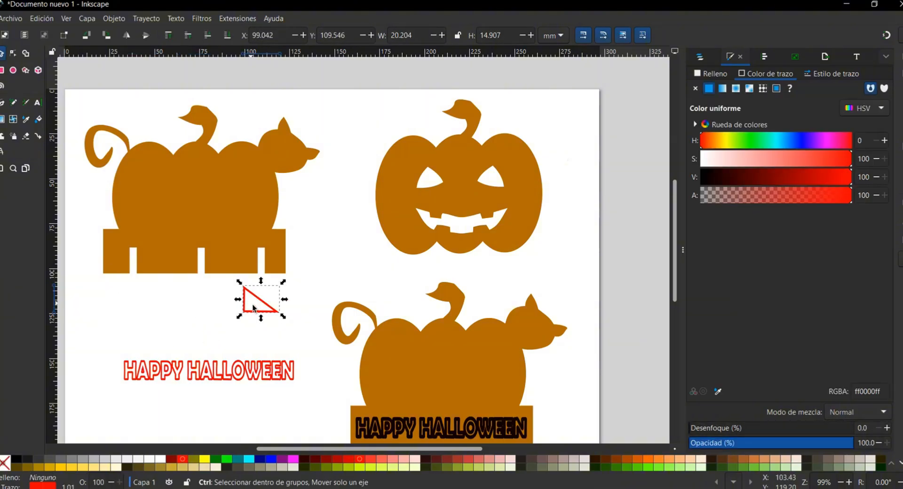
mouse_move(252, 307)
mouse_down()
mouse_move(154, 316)
mouse_move(266, 323)
mouse_move(245, 320)
mouse_up()
key(ctrl+d)
key(ctrl+d)
click(257, 335)
click(244, 336)
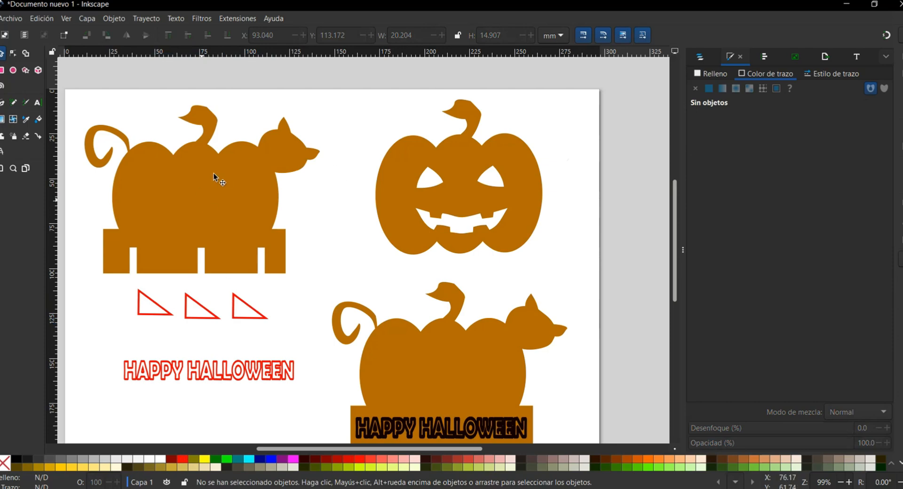
Remove the fill of the slotted pumpkin-cat silhouette and make its stroke opaque red, ff0000ff
click(228, 217)
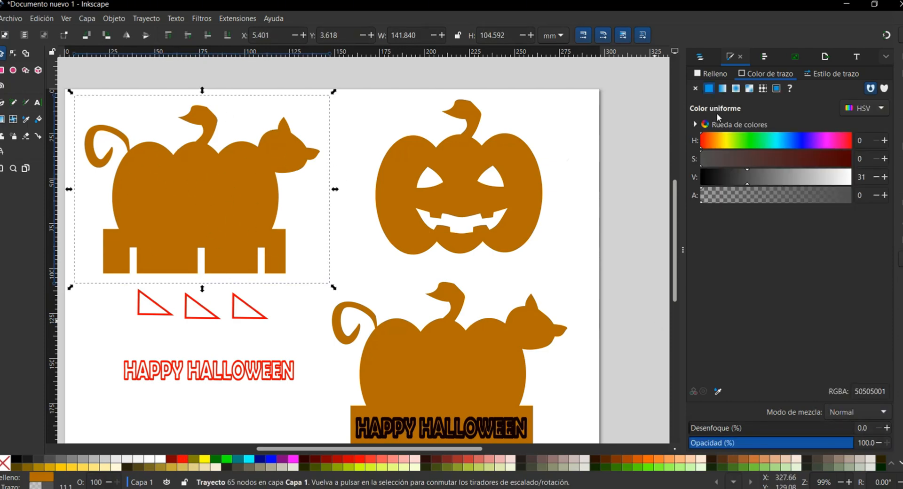
click(712, 74)
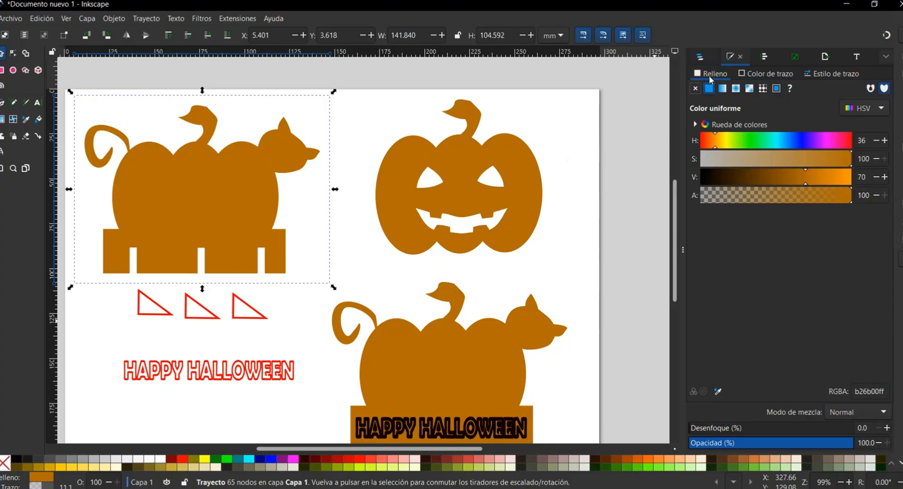
click(696, 88)
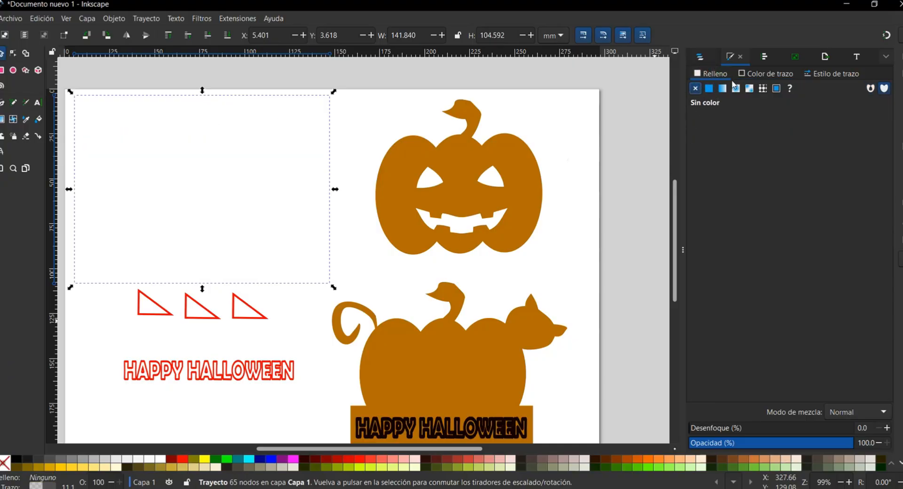
click(757, 75)
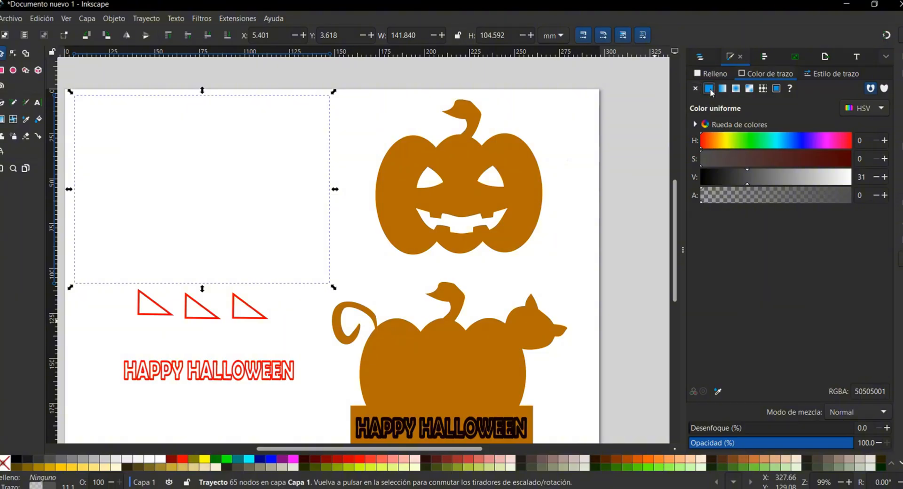
drag(827, 148, 862, 145)
click(848, 160)
click(849, 178)
click(849, 195)
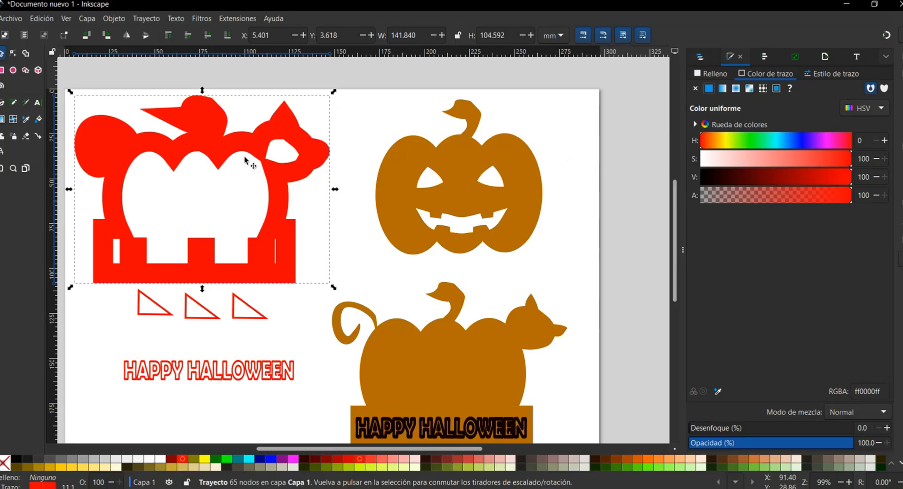
Reduce the slotted silhouette's stroke width to 0.5 mm
click(825, 75)
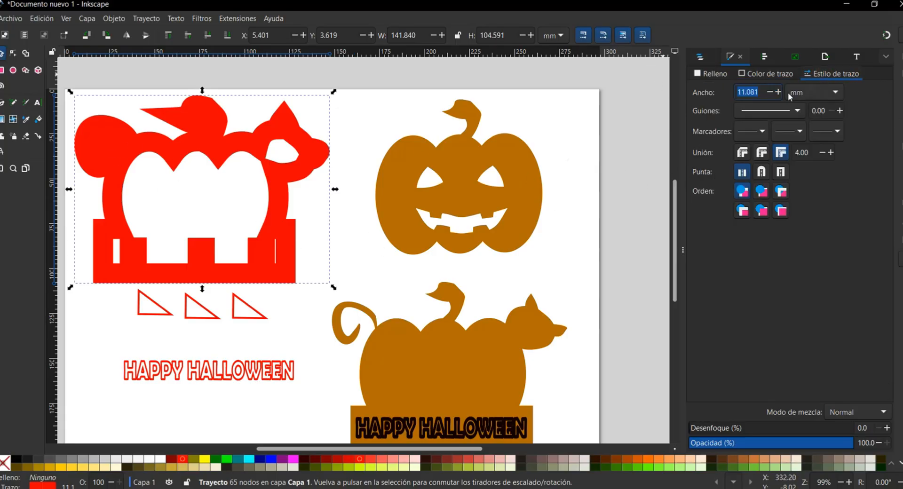
click(748, 92)
text(1)
key(Return)
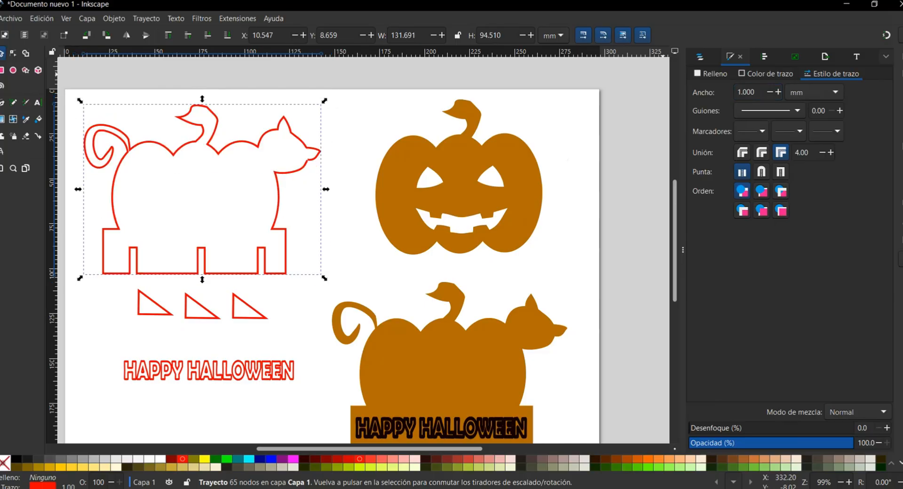
double_click(748, 92)
double_click(770, 94)
click(770, 92)
click(770, 92)
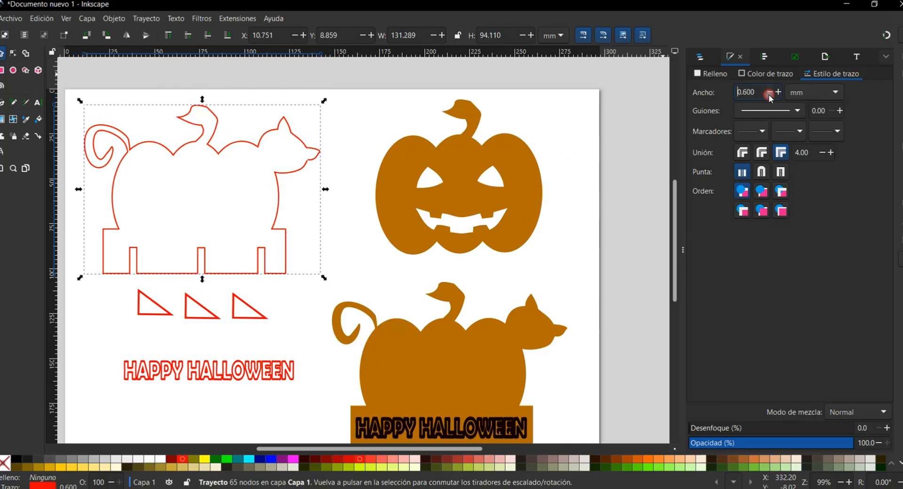
click(769, 92)
click(606, 235)
Thin the red outlines of the three support triangles, replacing the heavier copies, and of the free-standing HAPPY HALLOWEEN lettering
click(171, 313)
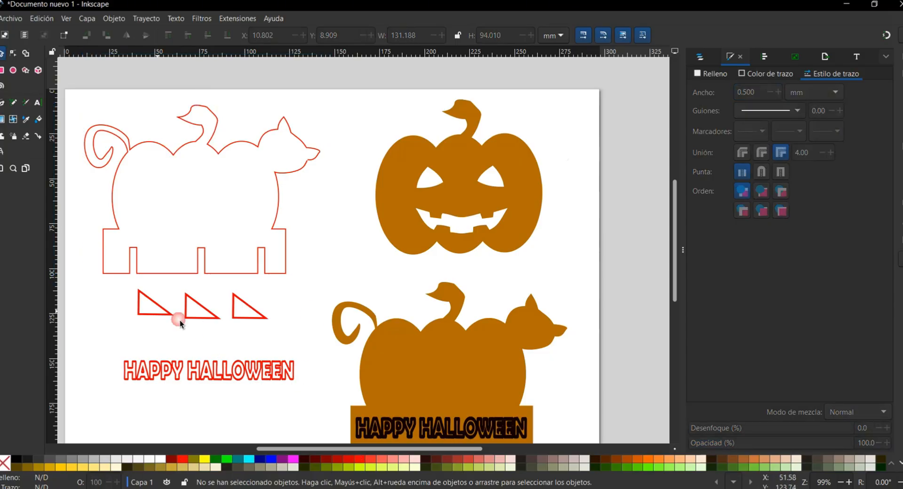
click(770, 93)
click(770, 93)
click(770, 93)
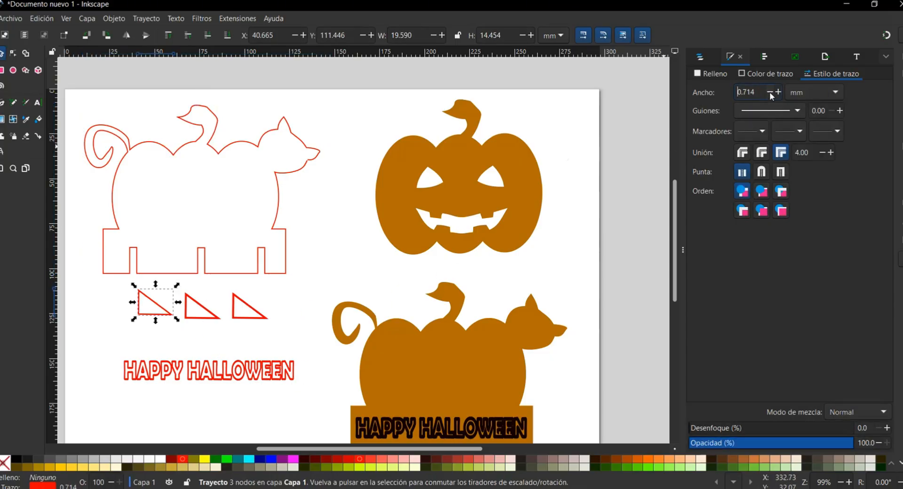
click(770, 93)
click(770, 93)
click(258, 340)
key(Delete)
click(209, 373)
Remove the jack-o'-lantern's fill and give its body, eyes and mouth a thin red outline
click(404, 198)
click(697, 89)
click(766, 74)
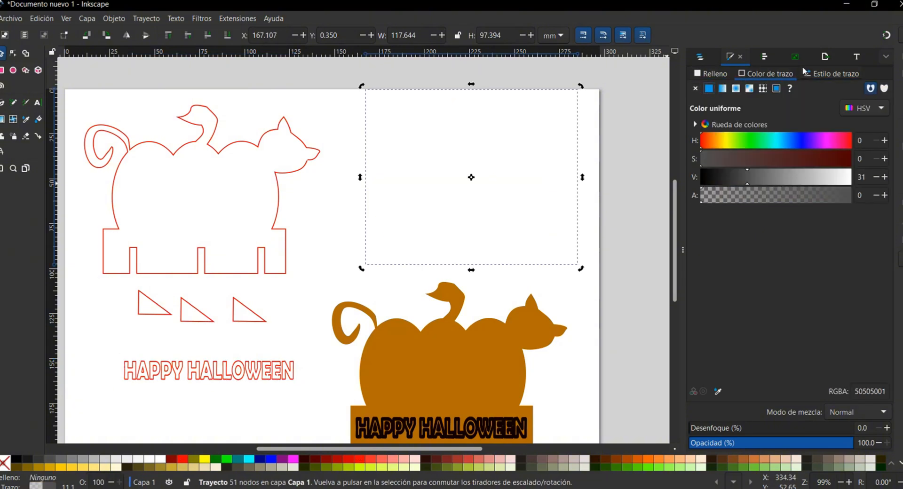
click(832, 74)
text(0.3)
click(778, 92)
Remove the fill of the pumpkin-cat silhouette with the lettered base and give it a red stroke 0.5 mm wide
scroll(470, 353, down, 2)
click(471, 348)
click(711, 74)
click(698, 88)
click(765, 74)
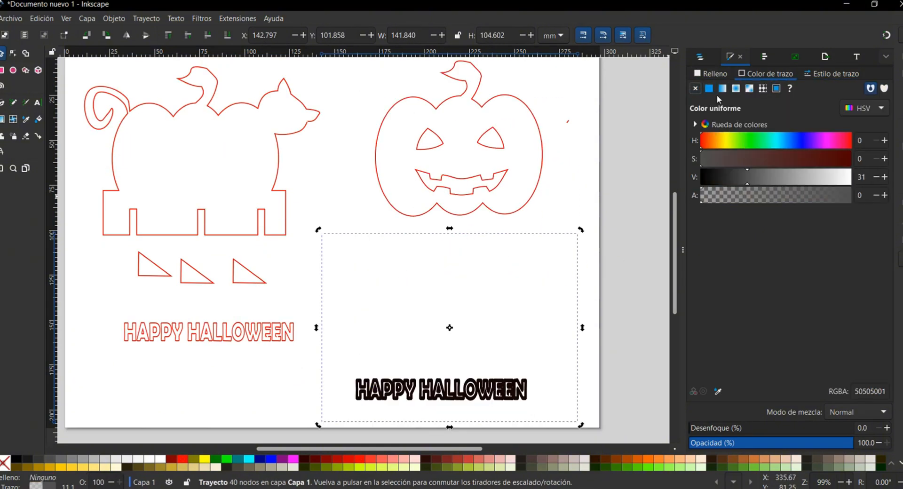
click(850, 196)
click(832, 74)
double_click(749, 92)
text(0.5)
Set the stroke colour of the HAPPY HALLOWEEN text on the silhouette's base to opaque blue, 1d00ffff
scroll(442, 311, down, 3)
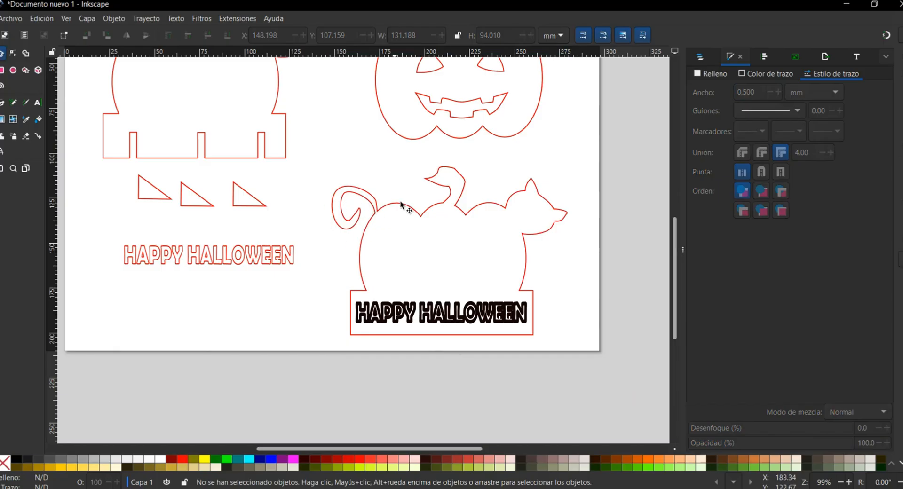
click(412, 311)
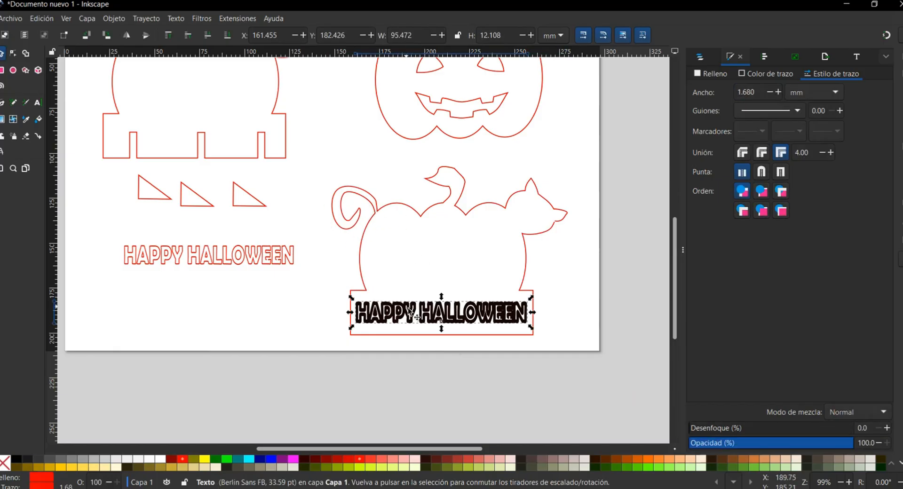
scroll(412, 311, up, 3)
scroll(412, 312, down, 1)
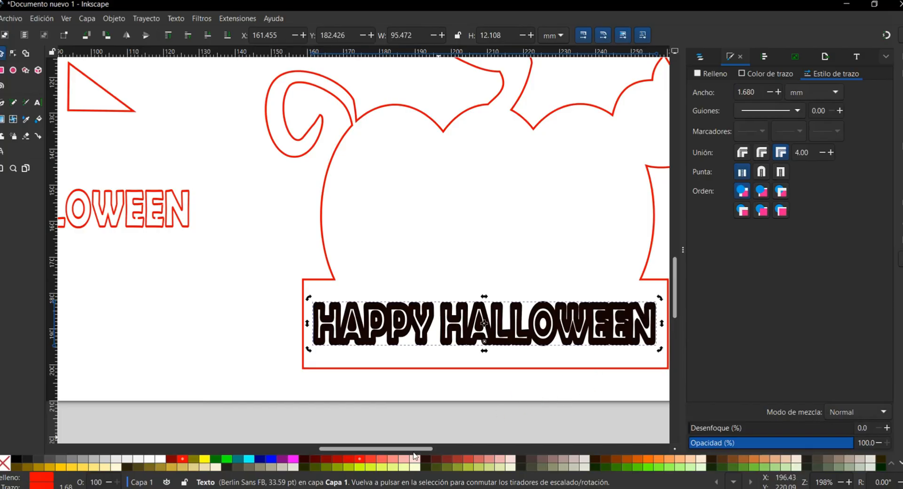
drag(414, 449, 440, 450)
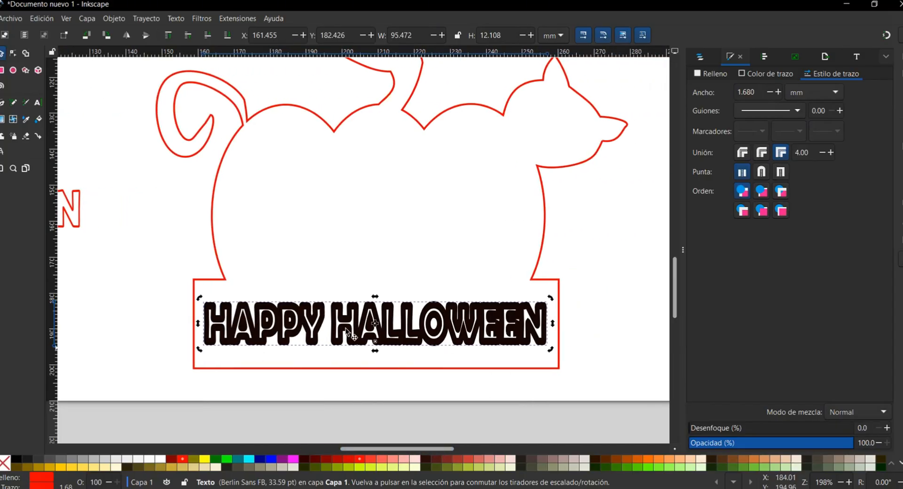
click(770, 74)
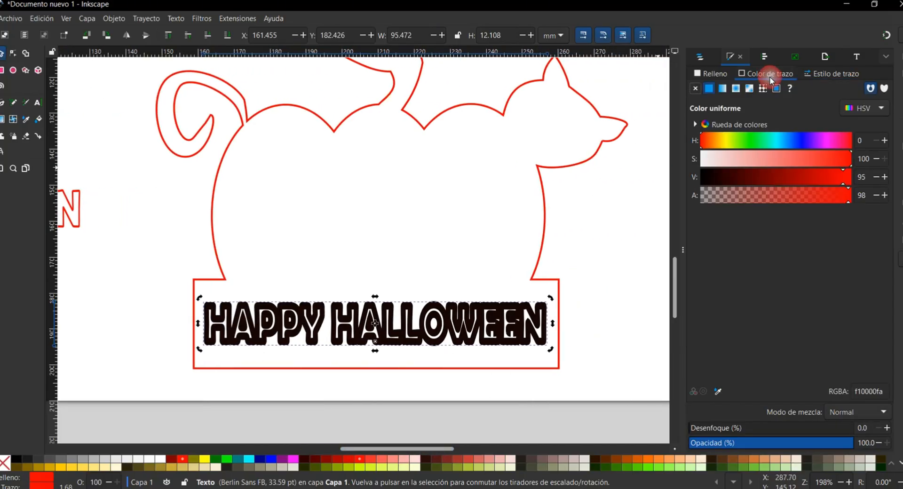
click(710, 89)
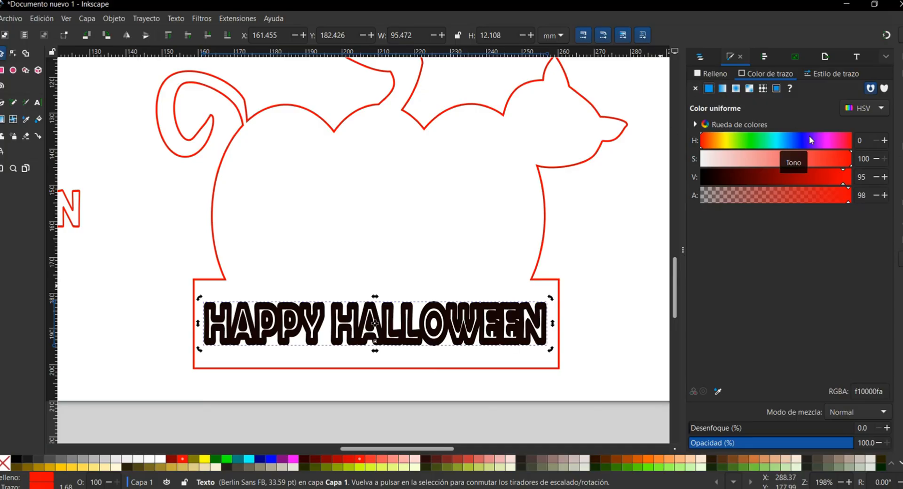
drag(810, 136, 799, 136)
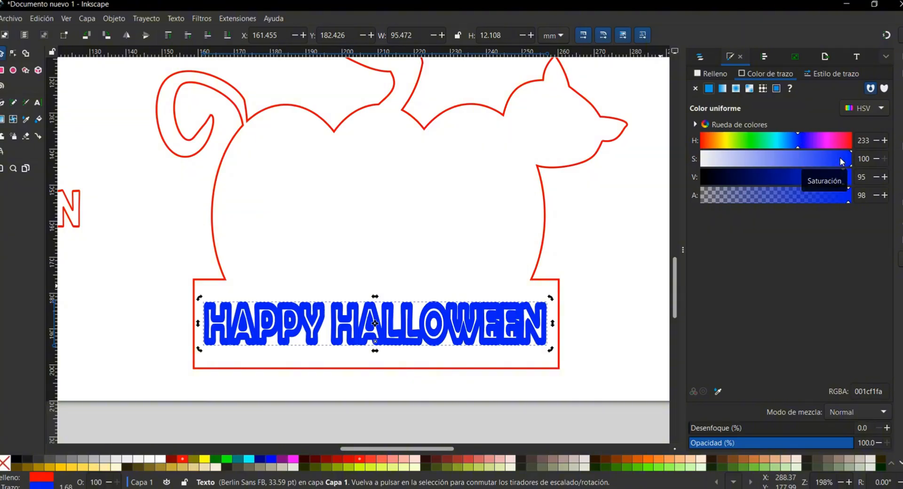
drag(847, 194, 883, 175)
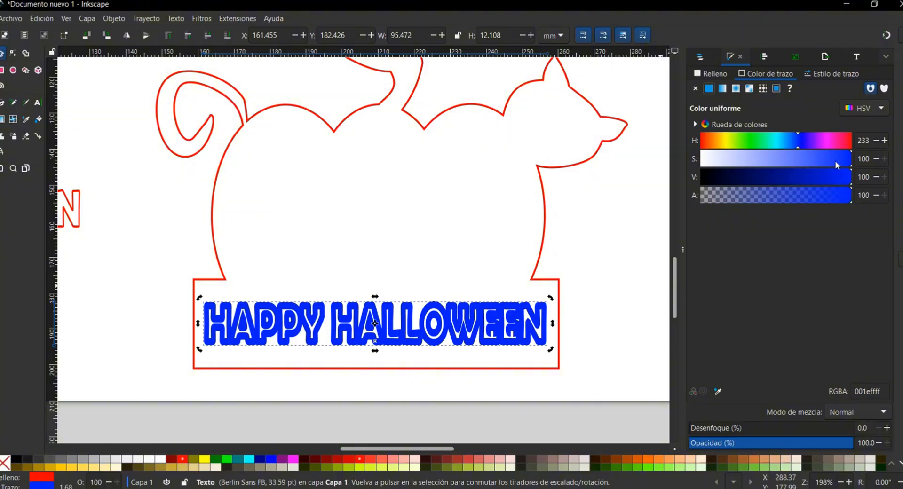
click(797, 140)
drag(798, 141, 804, 141)
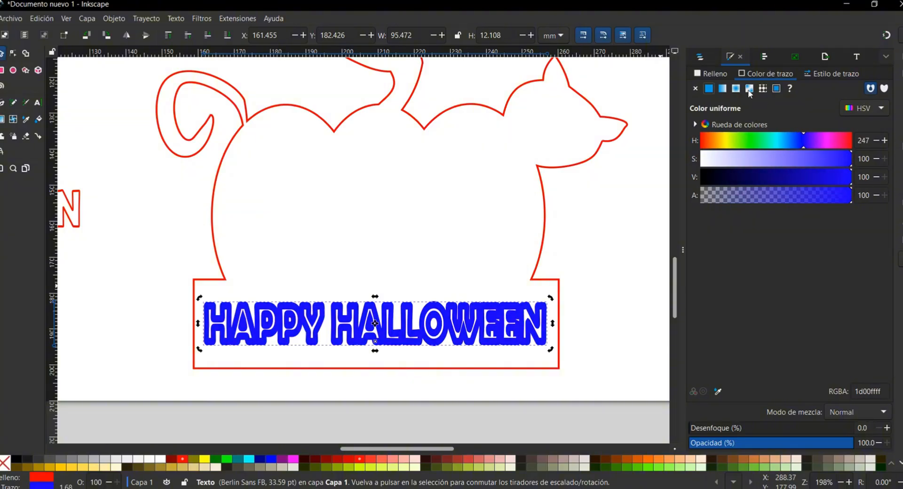
Reduce the stroke width of the blue HAPPY HALLOWEEN text on the silhouette's base to 0.28 mm
click(819, 73)
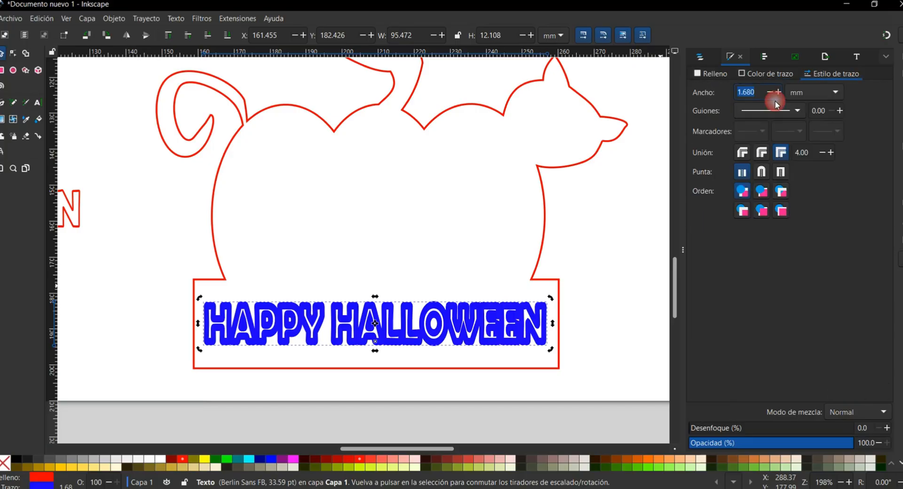
click(771, 92)
click(772, 92)
click(771, 92)
click(771, 93)
click(772, 92)
click(771, 92)
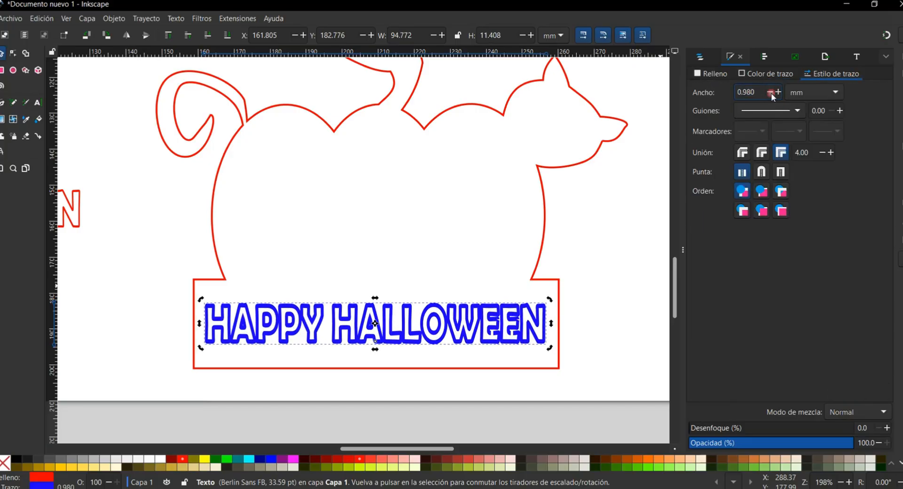
click(772, 92)
click(771, 92)
click(771, 92)
click(771, 92)
click(772, 92)
click(771, 92)
click(772, 92)
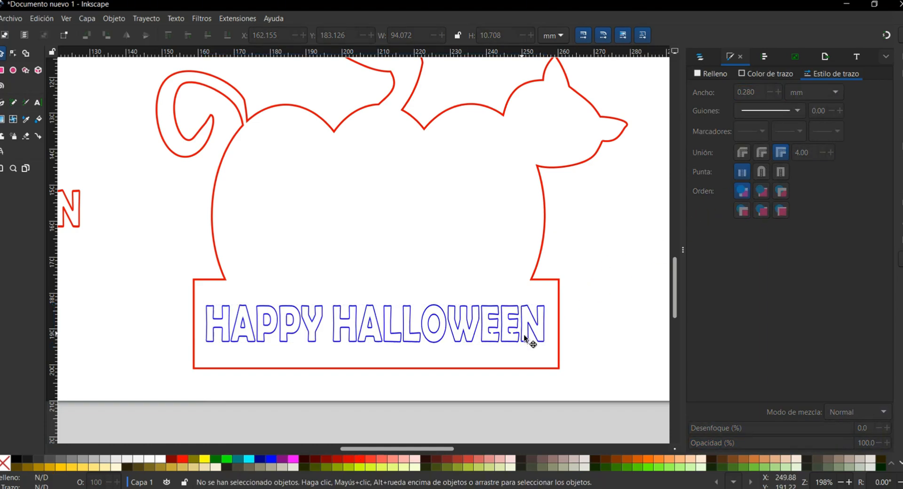
Nudge the blue HAPPY HALLOWEEN text slightly within the silhouette's base
drag(511, 342, 514, 344)
click(535, 345)
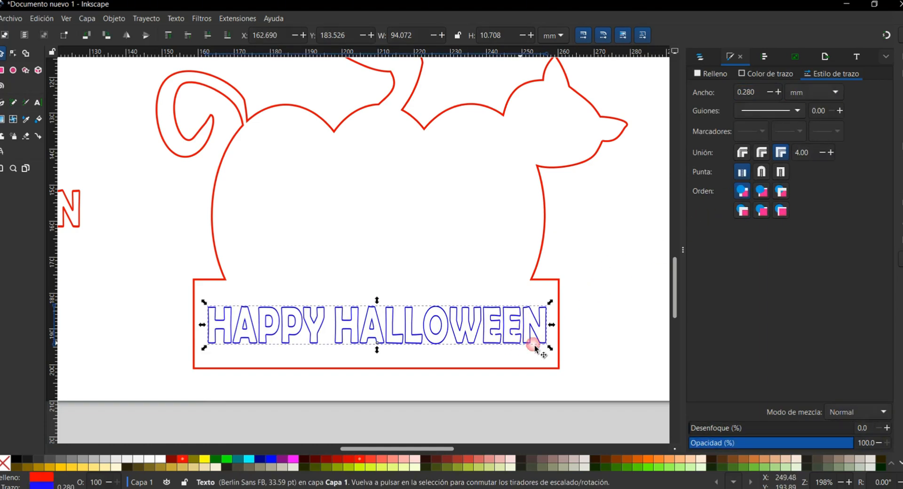
click(512, 314)
scroll(492, 298, down, 2)
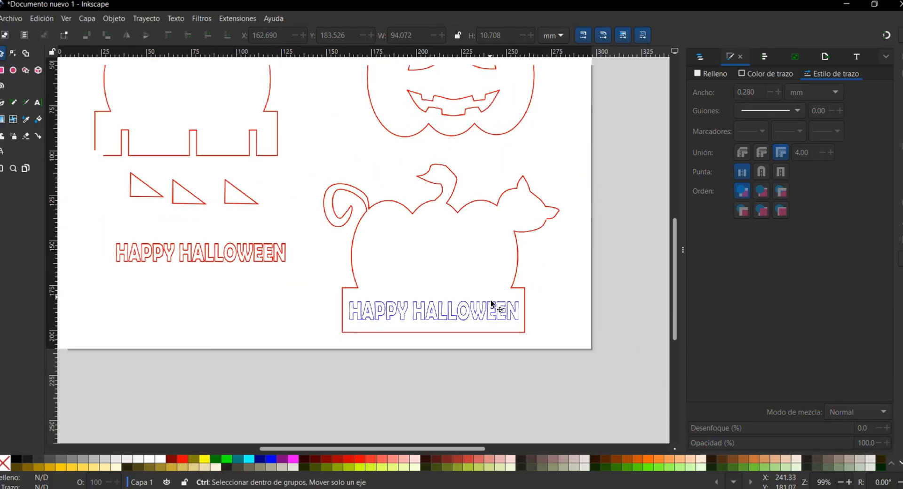
Move the free-standing HAPPY HALLOWEEN lettering lower on the page, to about X 38.9 mm, Y 177.8 mm, beside the lettered base
click(235, 261)
drag(445, 449, 394, 450)
scroll(359, 291, up, 2)
drag(360, 291, 376, 340)
scroll(377, 341, down, 1)
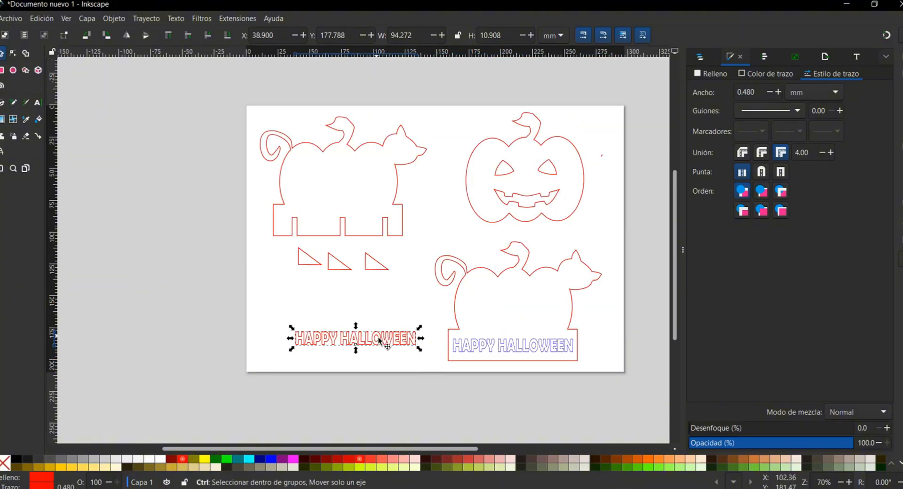
click(456, 402)
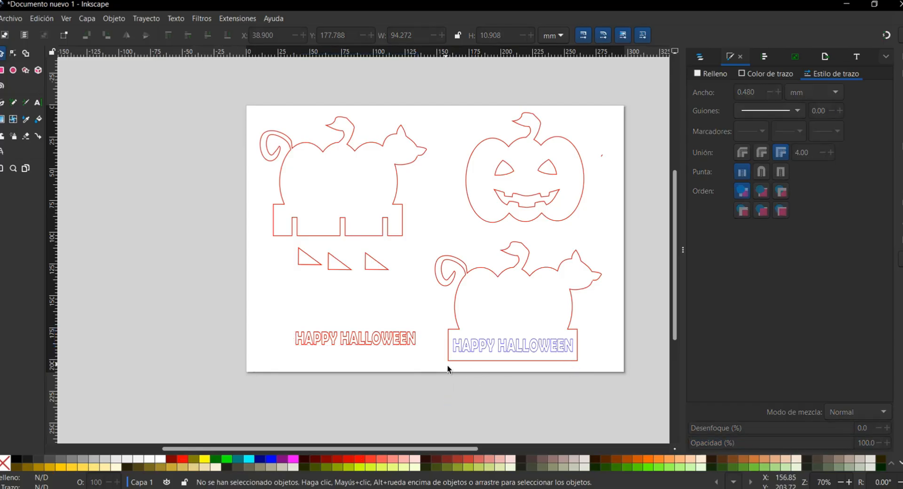
Save the document as an Inkscape SVG named cabazaNoe
click(18, 21)
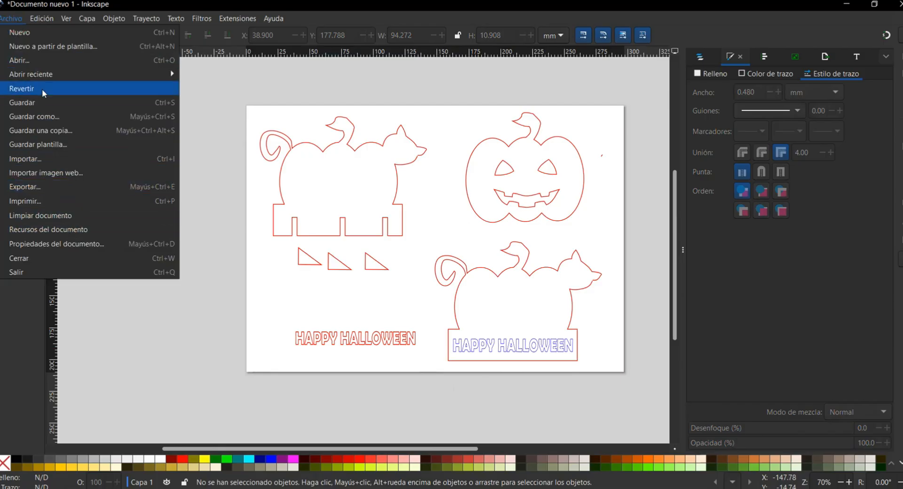
click(51, 105)
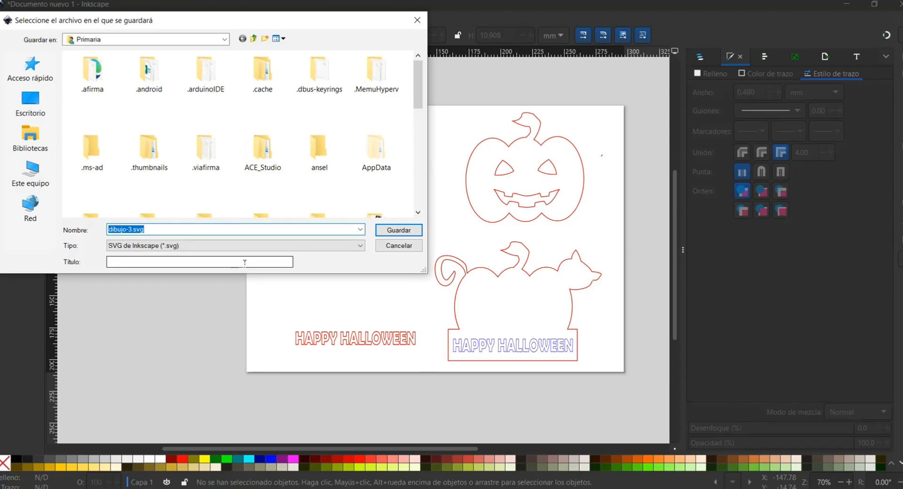
text(cabazaNoe)
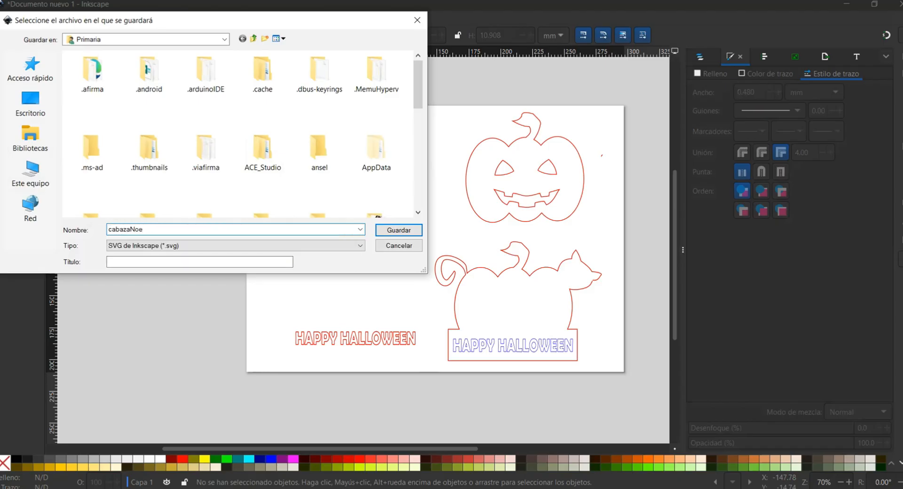
key(Return)
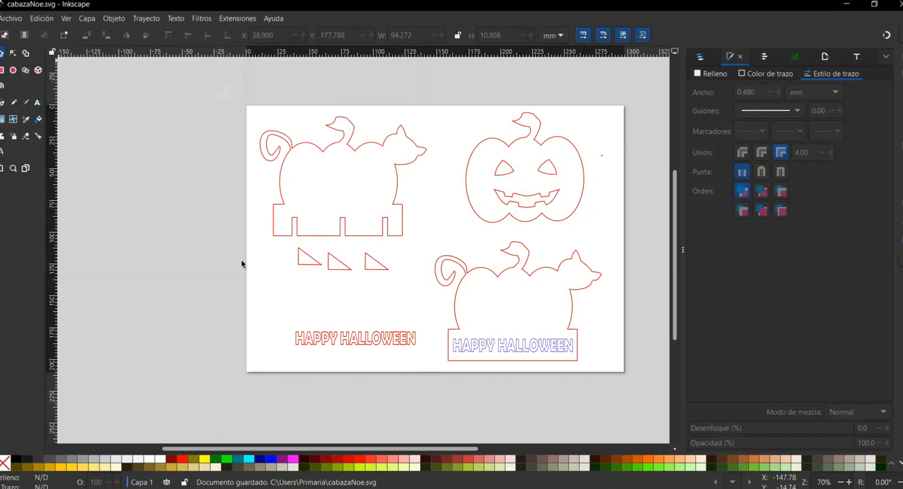
Open the export settings for the page
click(19, 18)
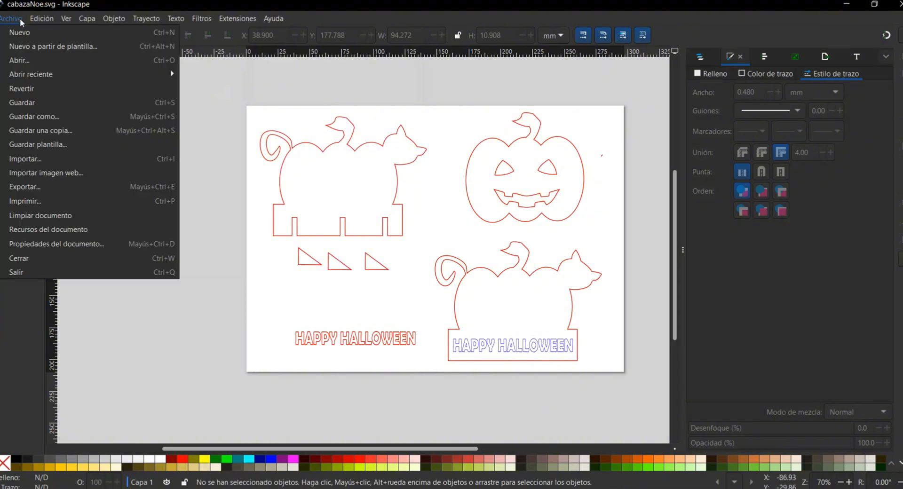
click(57, 191)
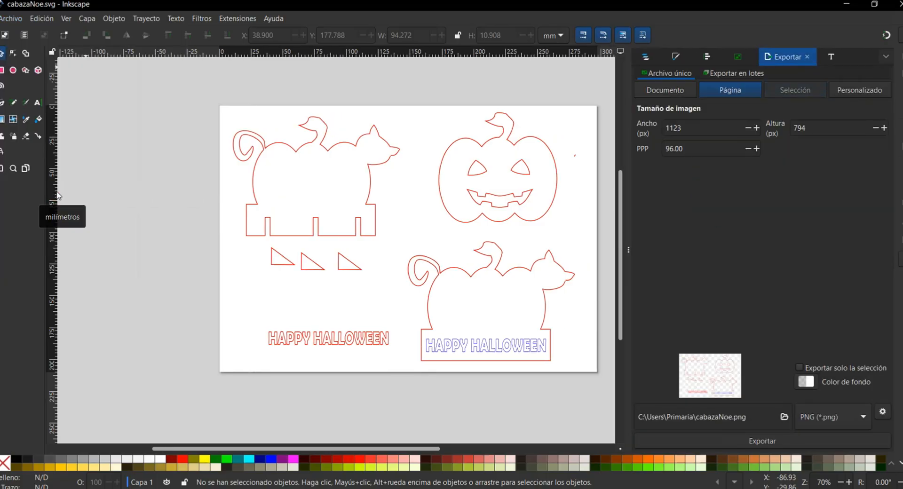
click(838, 414)
click(772, 385)
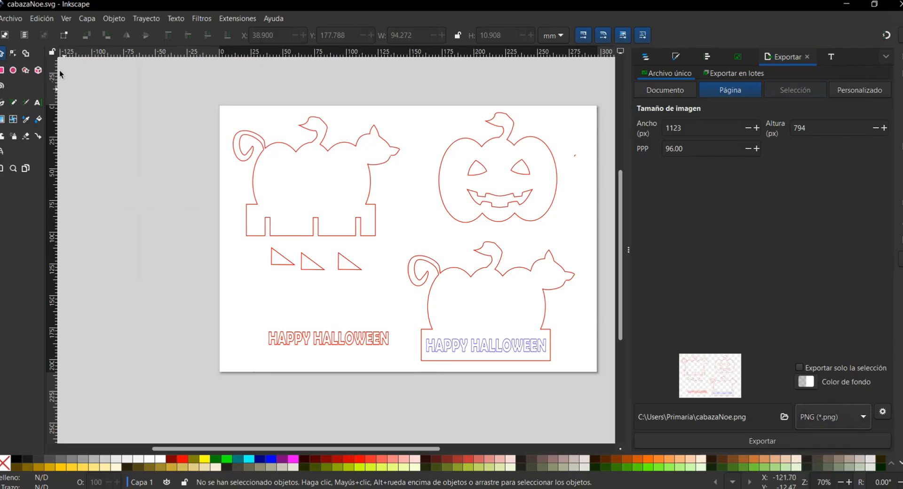
click(11, 19)
click(501, 89)
drag(661, 419, 752, 419)
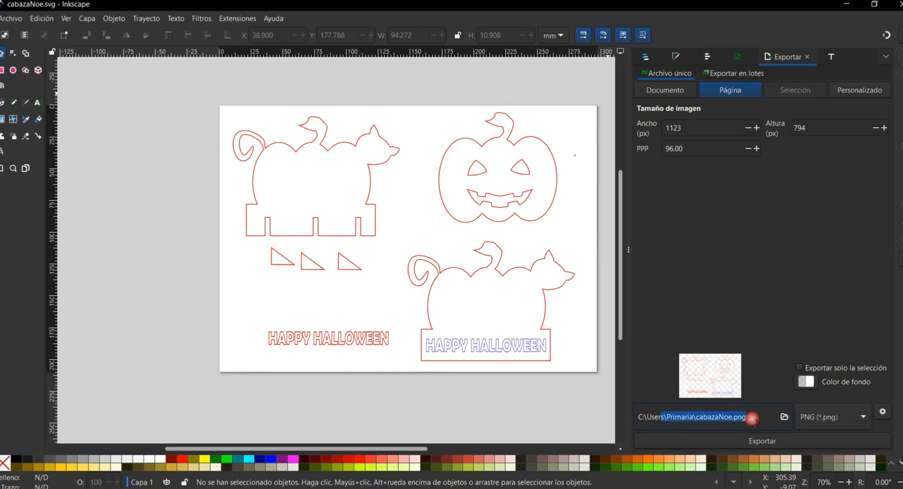
click(753, 419)
click(784, 418)
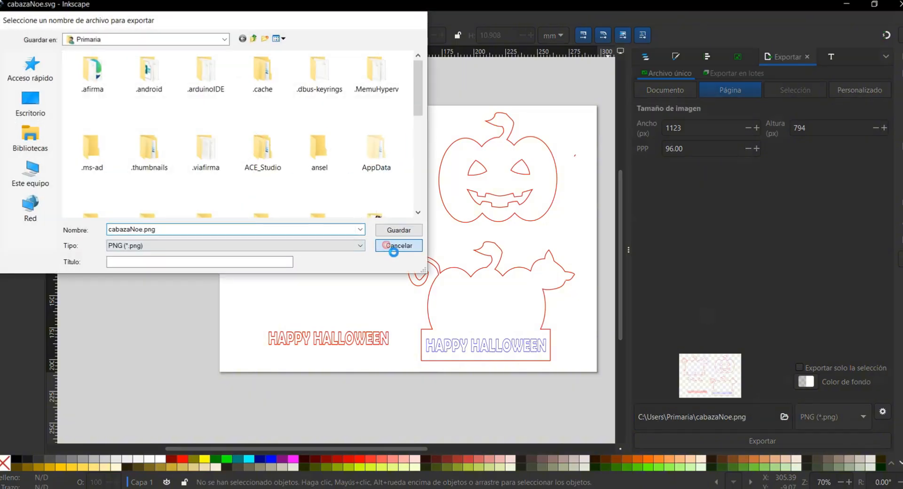
click(386, 246)
click(849, 417)
click(847, 422)
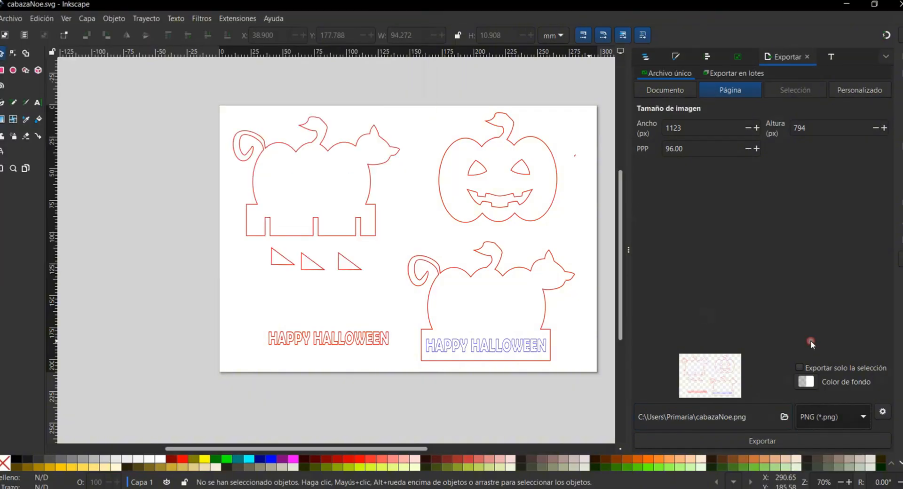
Export the page in Inkscape SVG format as cabazaNoe.svg, replacing the existing file
click(824, 419)
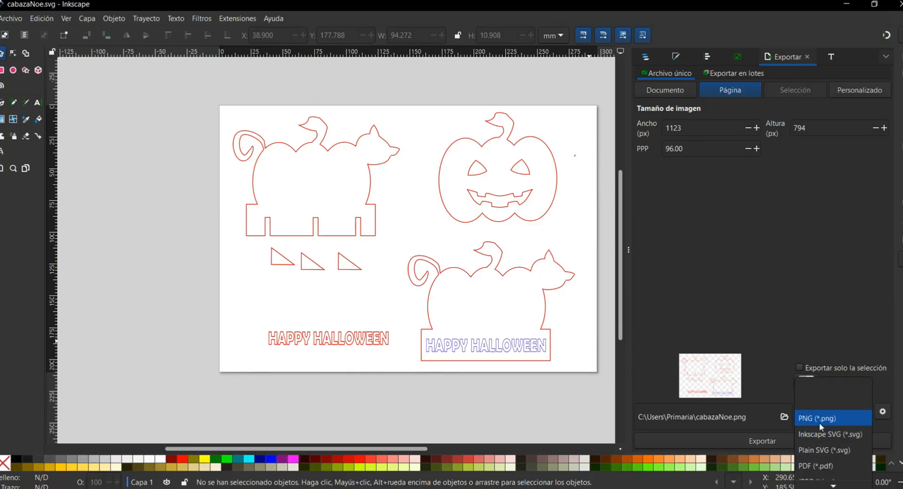
scroll(847, 443, down, 1)
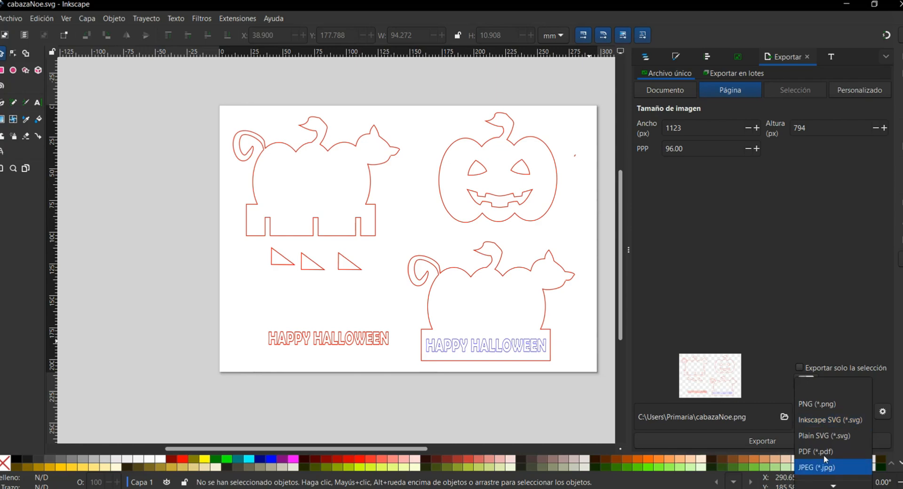
click(841, 422)
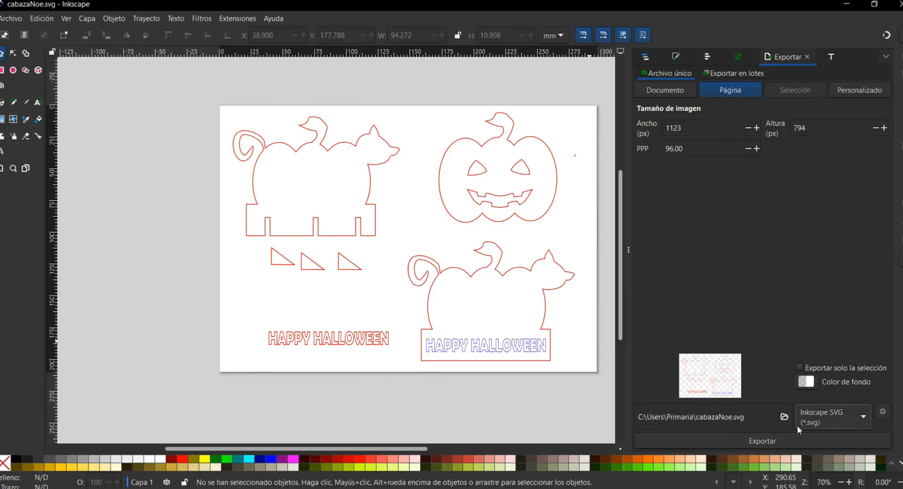
click(727, 439)
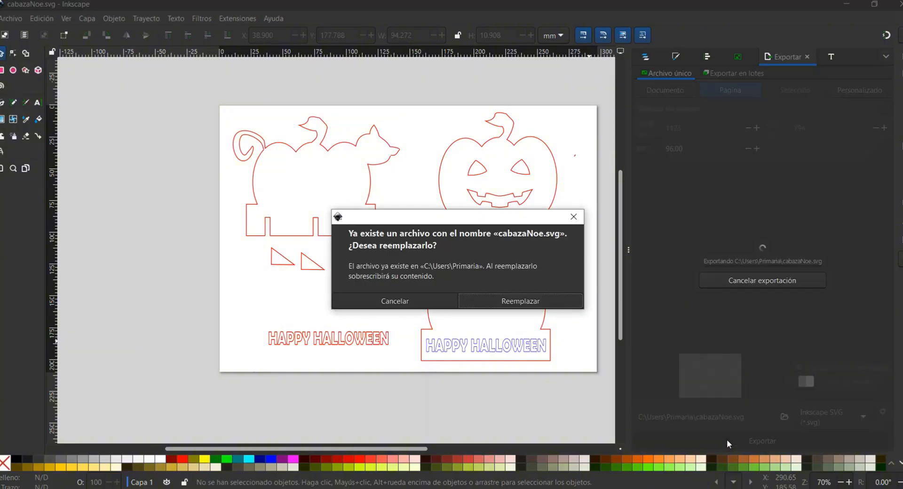
click(479, 295)
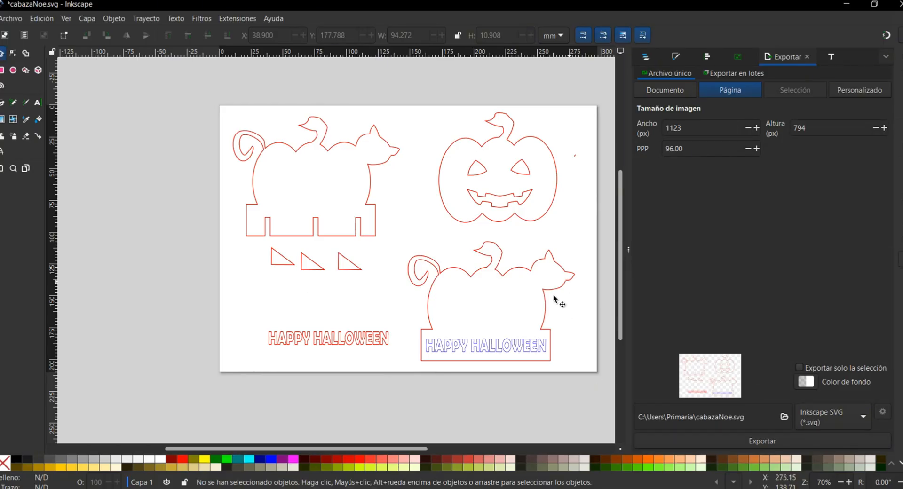
Move the slotted silhouette to about X 5.9 mm, Y 5.1 mm, and shift the triangles and free-standing lettering up towards the jack-o'-lantern
drag(371, 193, 364, 189)
click(365, 190)
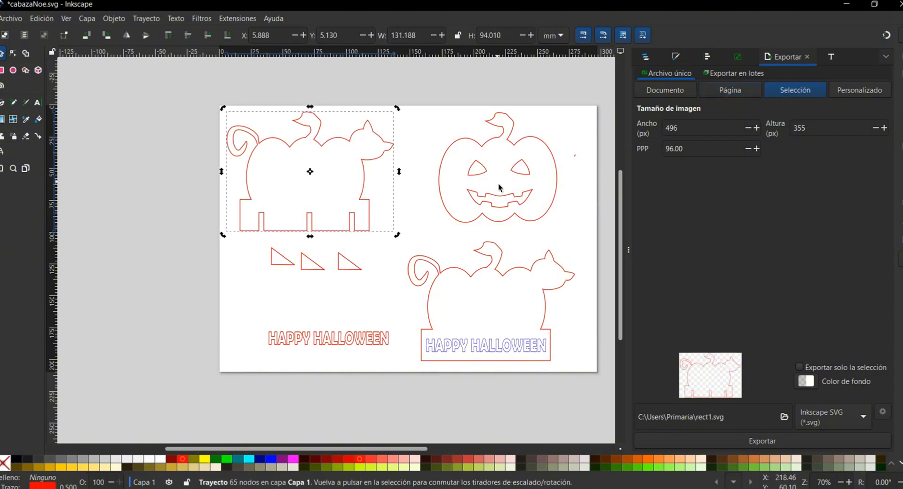
drag(243, 252, 500, 159)
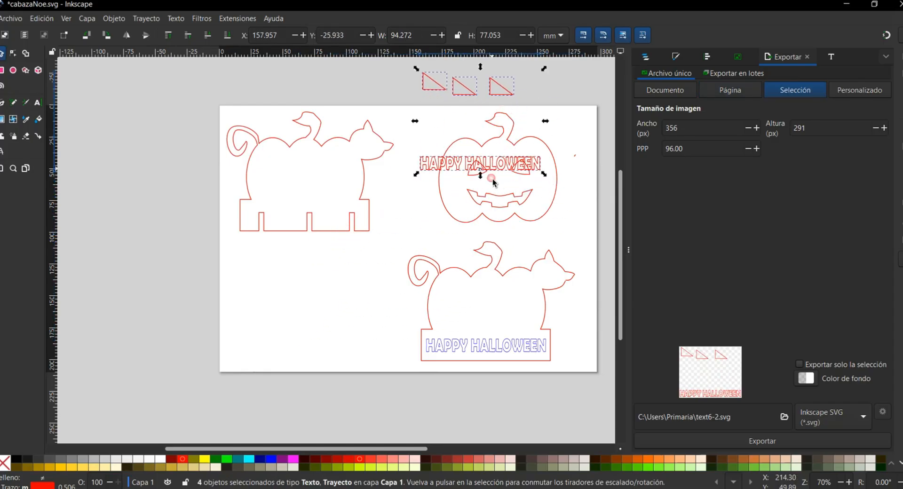
click(500, 209)
drag(501, 209, 325, 279)
click(502, 278)
key(ctrl+z)
Move the lettered pumpkin-cat silhouette together with its blue text directly below the slotted silhouette
click(487, 347)
shift+click(550, 334)
drag(551, 334, 371, 334)
Move the jack-o'-lantern to the lower part of the page, beside the lettered silhouette
click(532, 228)
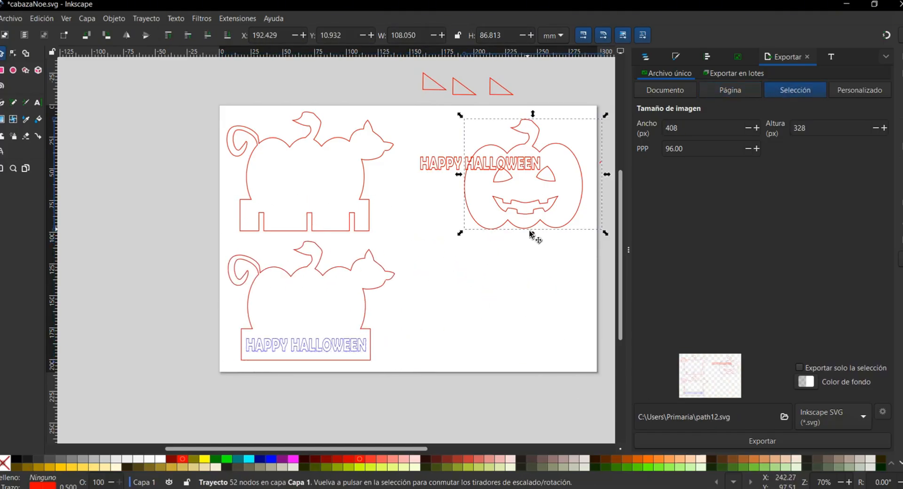
click(13, 53)
click(2, 53)
drag(551, 215, 468, 350)
Rotate the free-standing HAPPY HALLOWEEN lettering 90° counterclockwise and place it vertically beside the slotted silhouette
drag(485, 168, 449, 242)
click(448, 242)
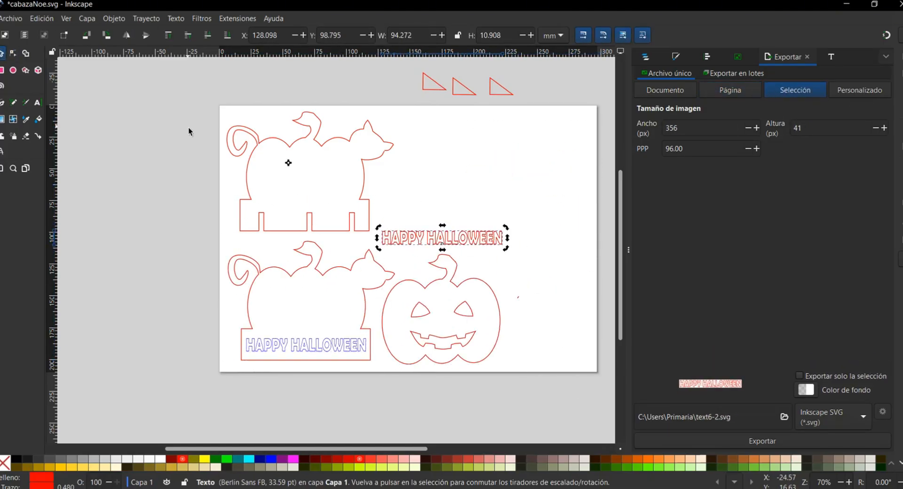
click(146, 35)
key(ctrl+z)
click(87, 35)
drag(362, 67, 407, 251)
Stack the three support triangles in a column beside the vertical lettering, at about X 165.9 mm, Y 19.8 mm
click(472, 120)
drag(435, 90, 446, 167)
drag(466, 94, 446, 191)
drag(501, 95, 448, 222)
drag(420, 139, 470, 230)
drag(445, 222, 442, 198)
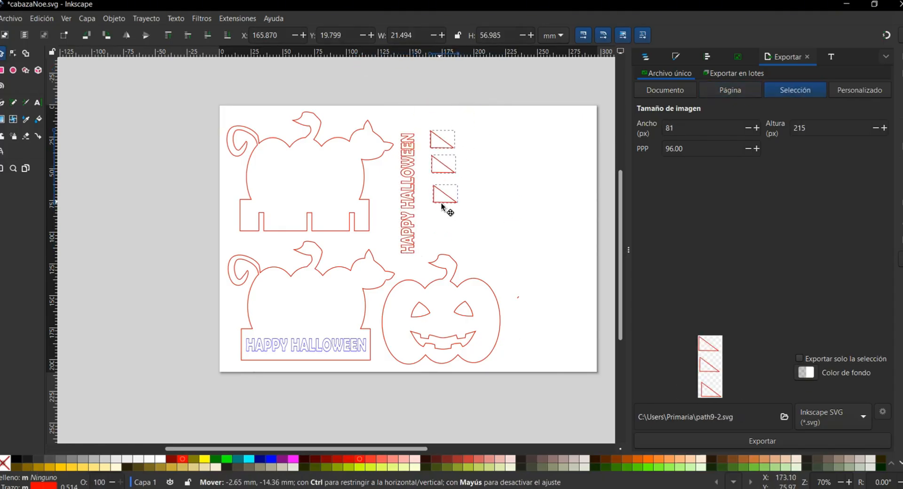
Rotate the jack-o'-lantern 90° counterclockwise and fit it beside the lettered silhouette
click(472, 278)
click(87, 35)
mouse_move(468, 260)
mouse_down()
mouse_move(464, 247)
mouse_move(453, 250)
mouse_up()
Move the vertical HAPPY HALLOWEEN lettering up to about X 143.7 mm, Y 14.3 mm, above the jack-o'-lantern
click(406, 213)
drag(406, 213, 410, 193)
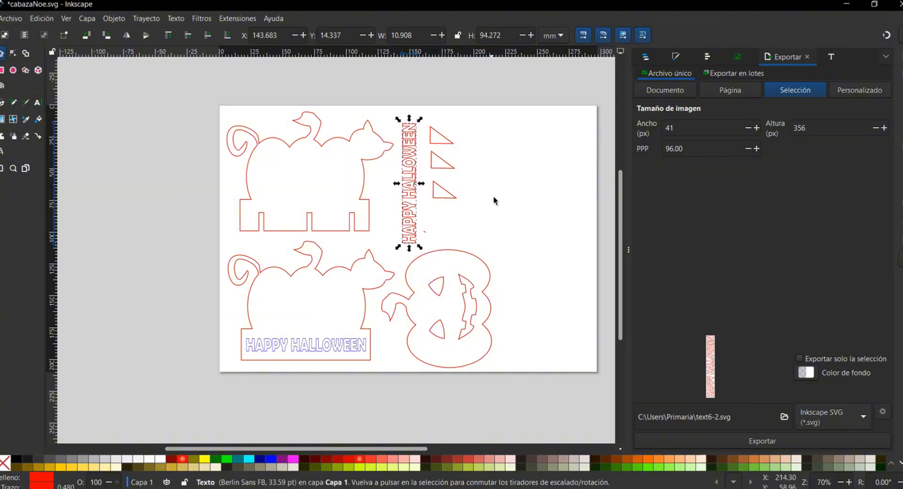
scroll(486, 314, down, 1)
click(498, 356)
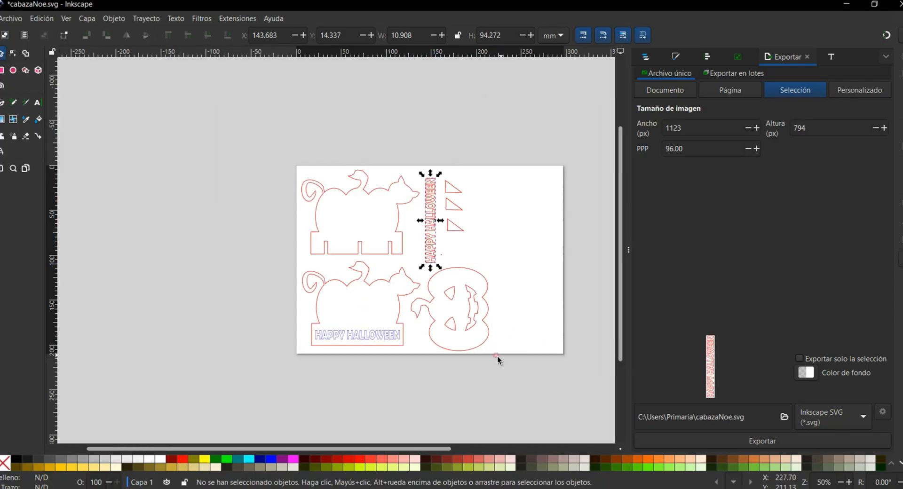
scroll(483, 342, up, 1)
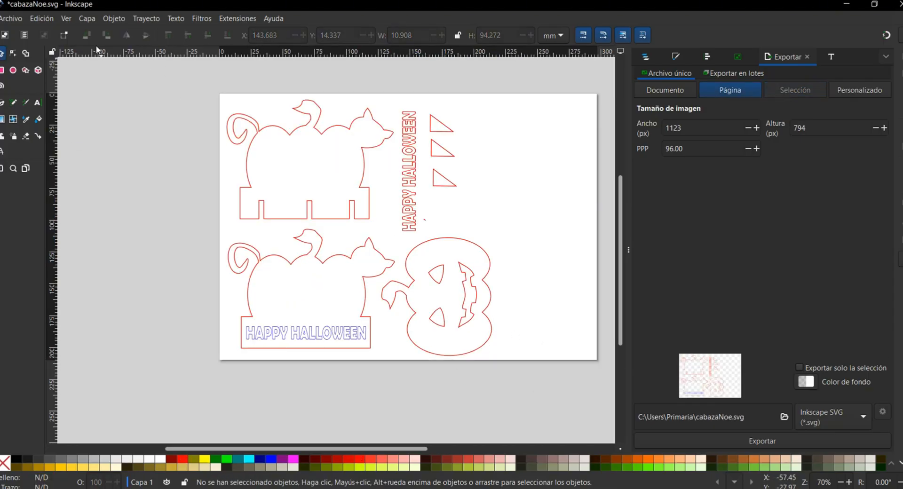
Export the rearranged page as cabazaNoe.svg in Inkscape SVG format, overwriting the previous file
click(9, 22)
click(52, 187)
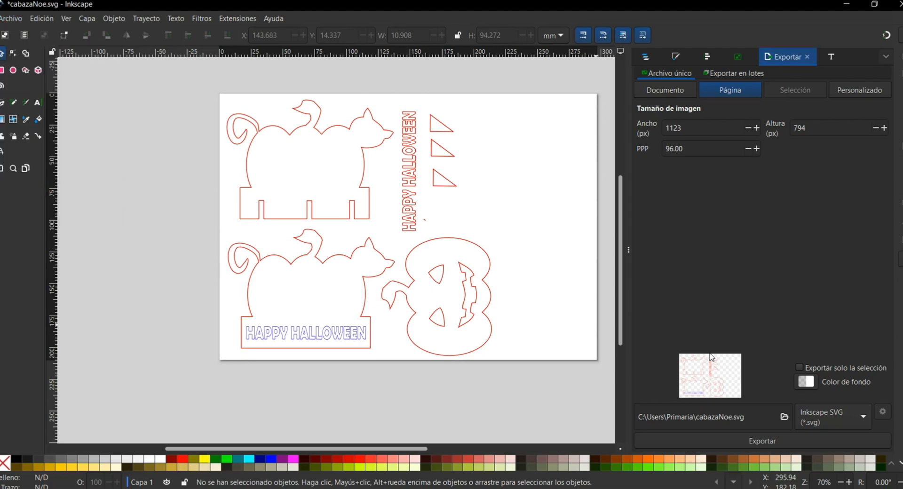
click(791, 438)
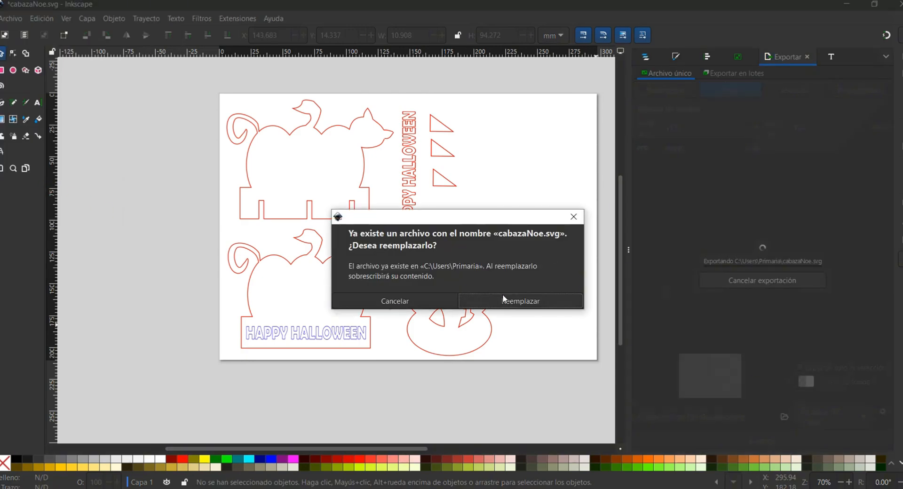
click(497, 297)
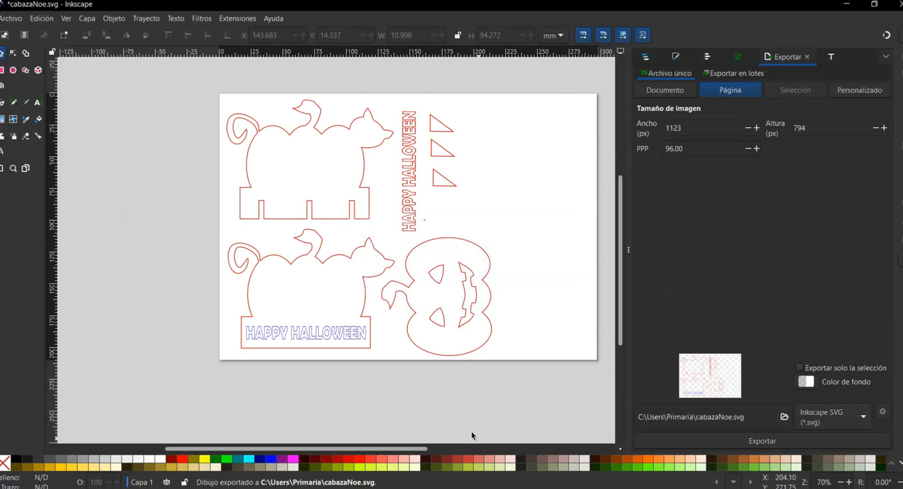
Switch to the Google Chrome browser
click(421, 488)
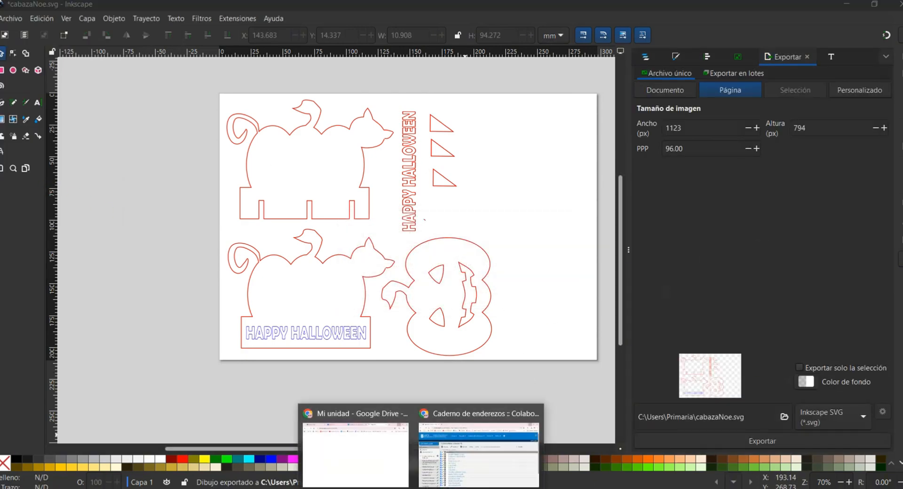